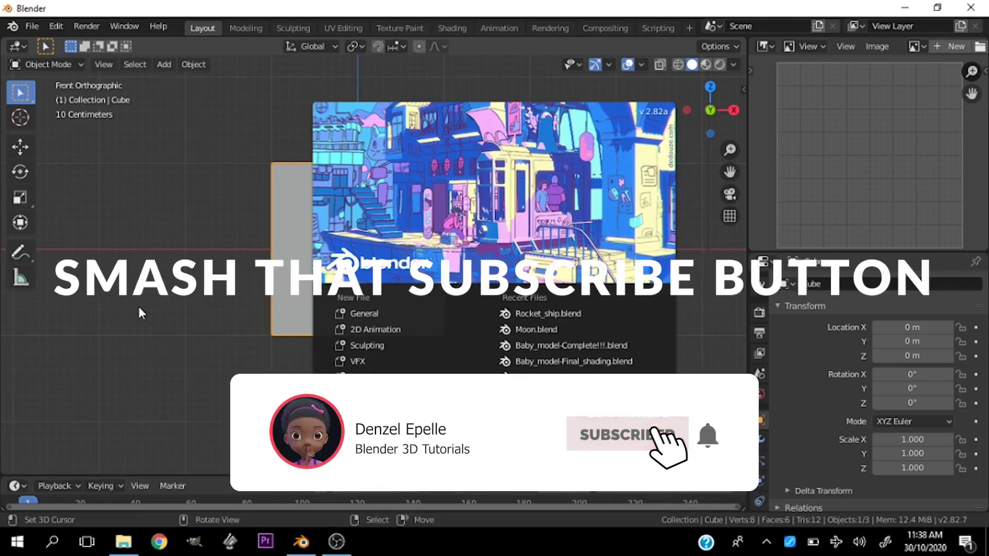
- Close the splash screen and zoom out slightly on the default cube
click(238, 302)
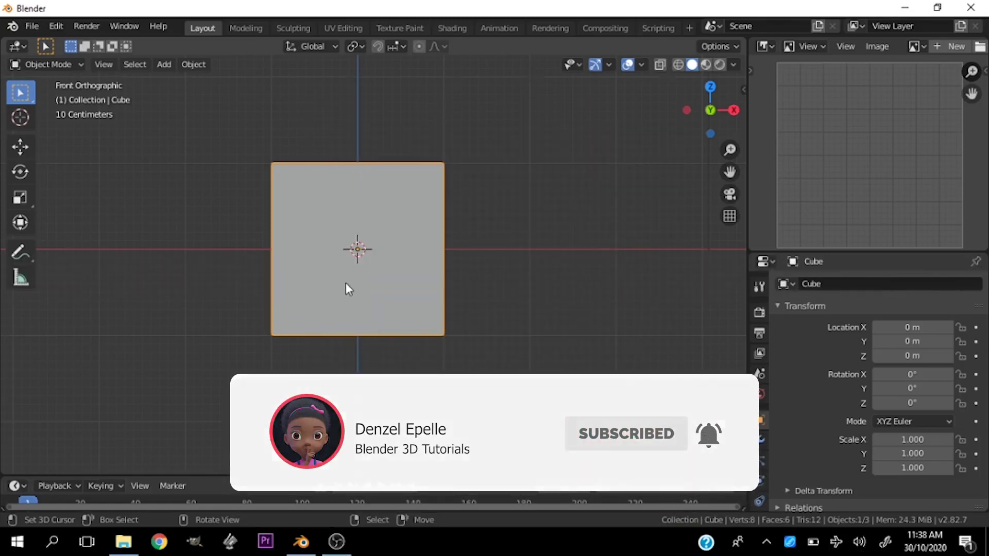
scroll(348, 282, down, 1)
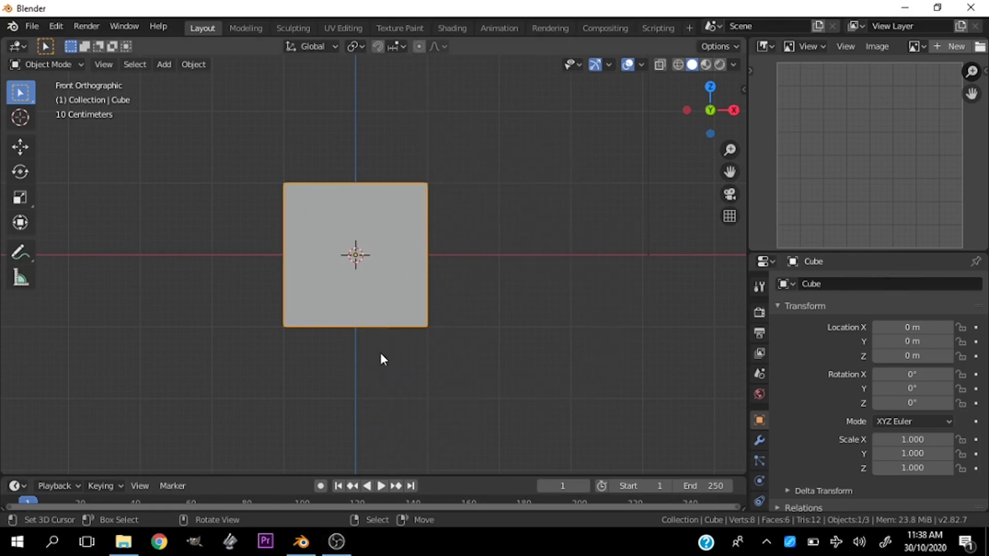
key(Tab)
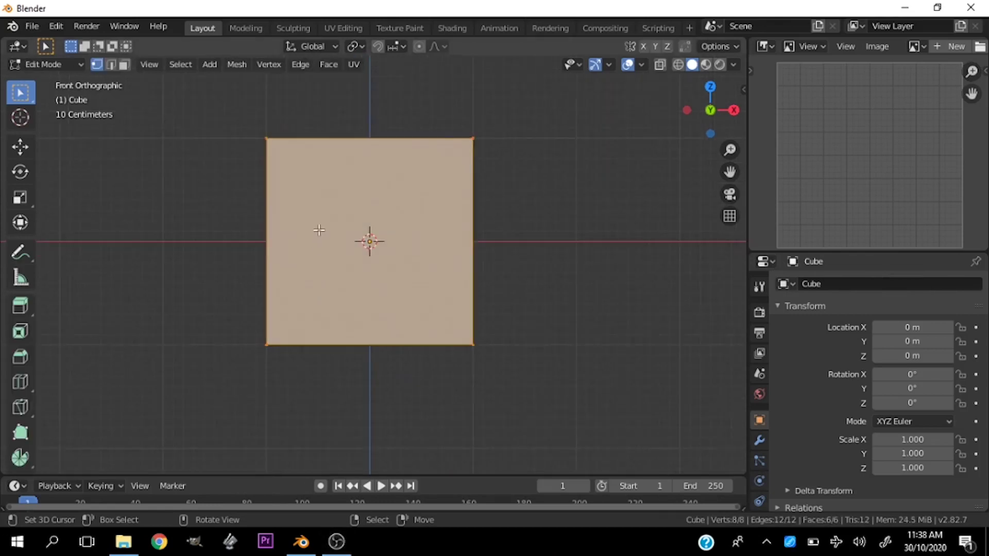
middle_drag(324, 226, 347, 236)
key(ctrl+b)
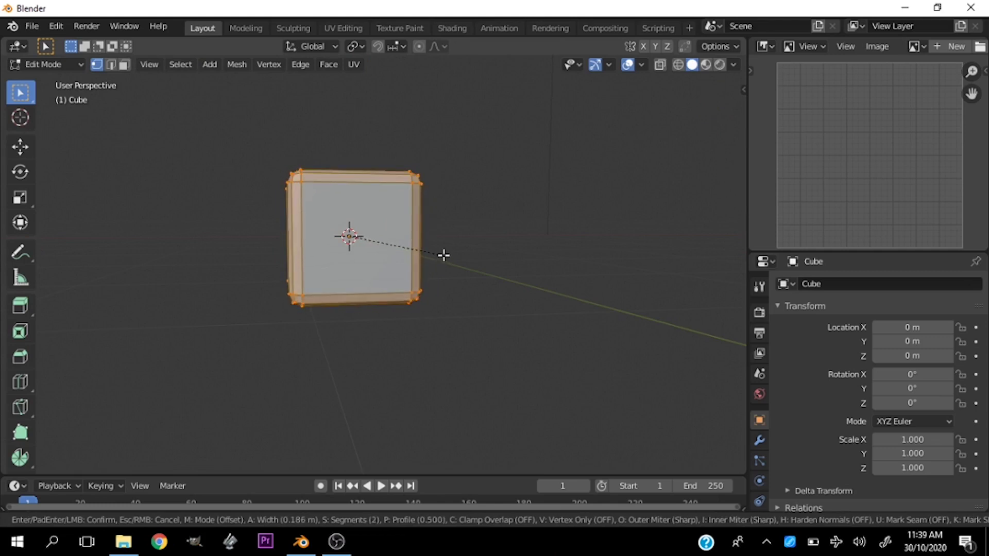
scroll(444, 255, down, 1)
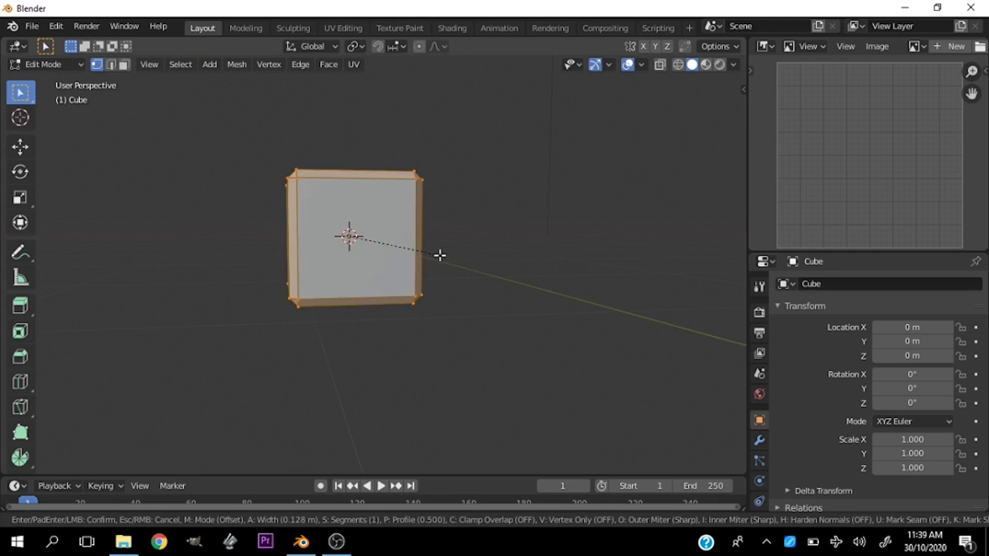
click(439, 255)
mouse_move(439, 255)
middle_down()
mouse_move(380, 261)
mouse_move(367, 209)
middle_up()
key(ctrl+z)
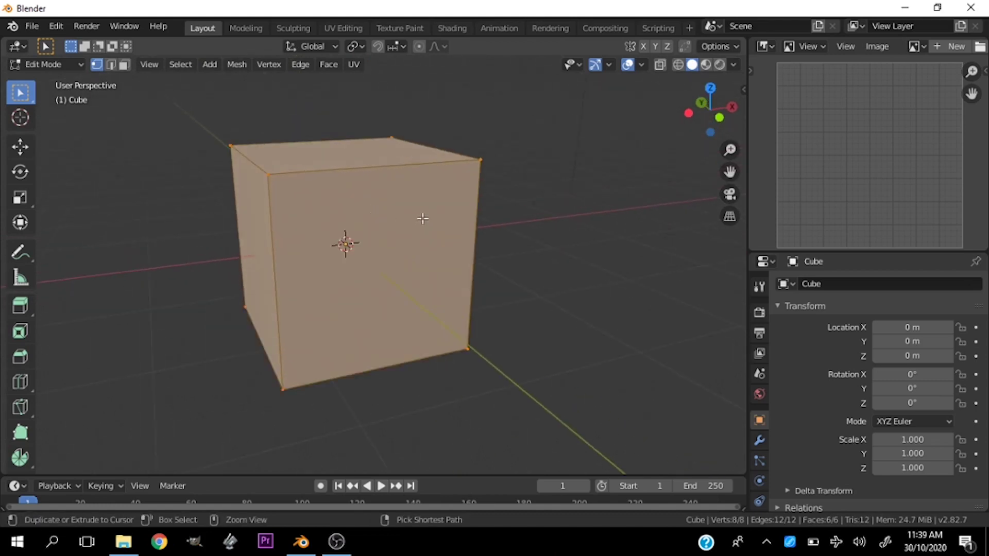
key(ctrl+b)
key(Escape)
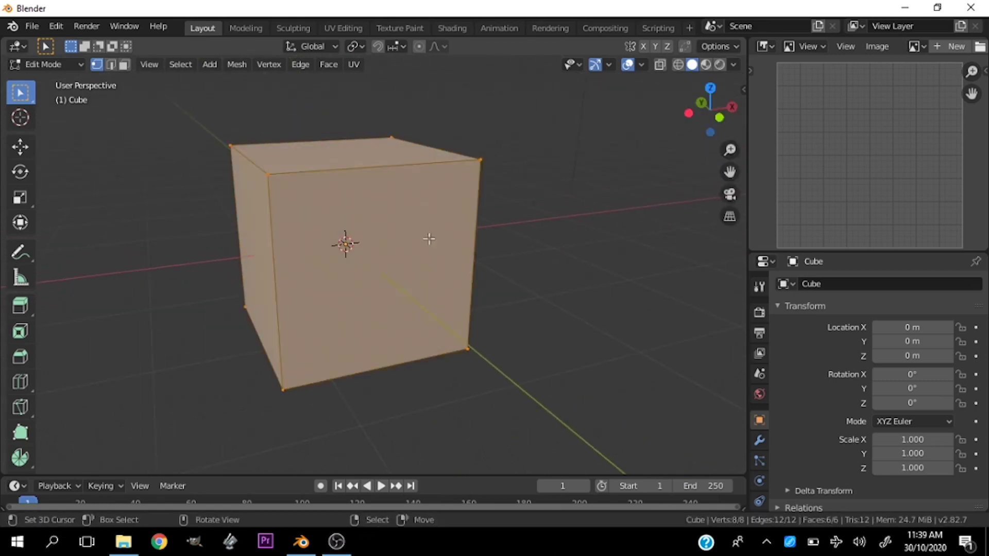
key(e)
key(s)
key(Escape)
key(ctrl+z)
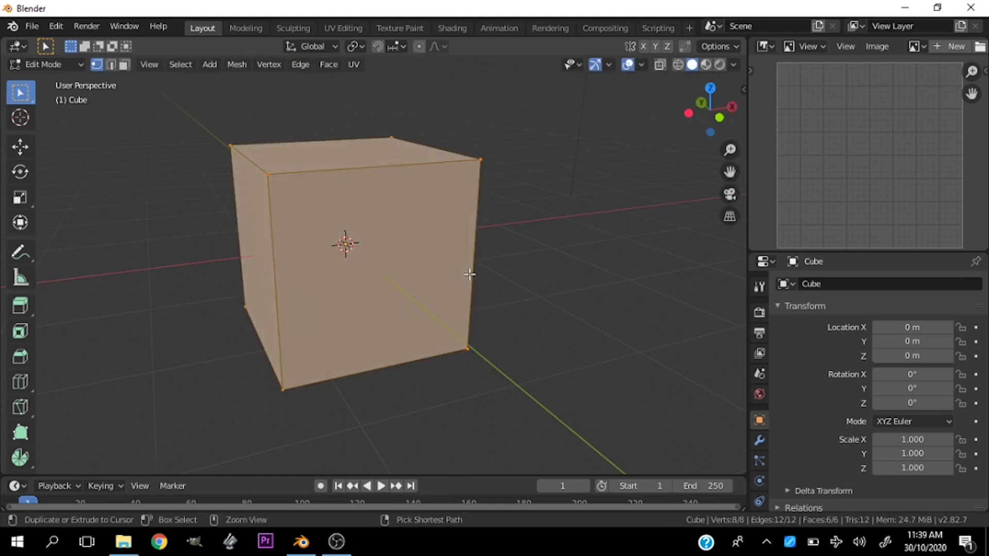
- Select all cube faces and extrude them individually in place
click(404, 244)
shift+click(322, 178)
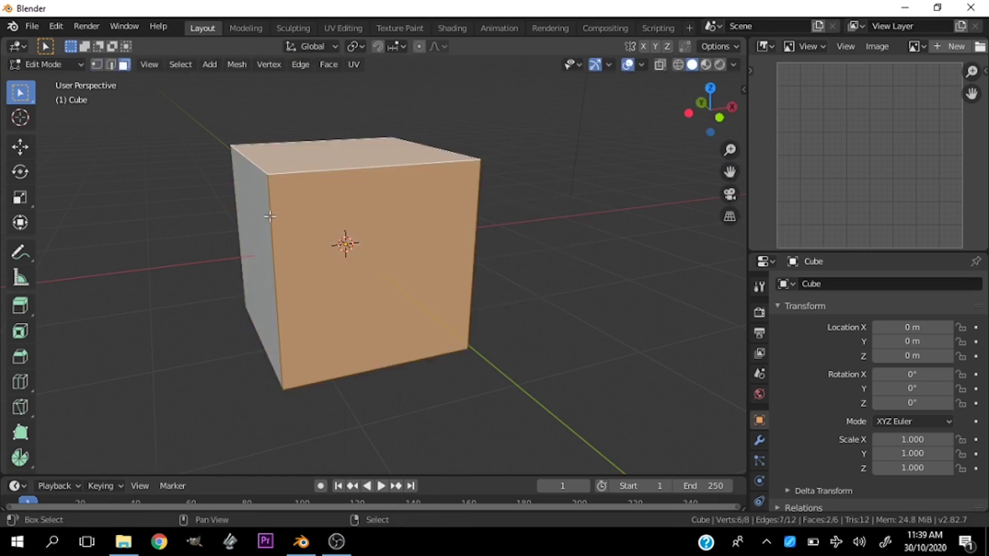
key(a)
key(a)
click(288, 157)
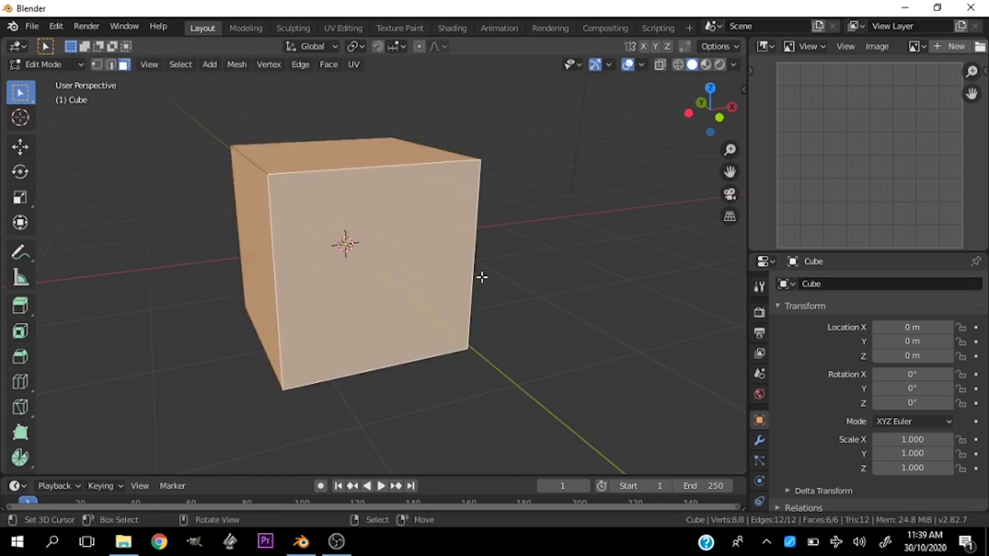
key(e)
key(Escape)
key(ctrl+z)
key(alt+e)
click(374, 355)
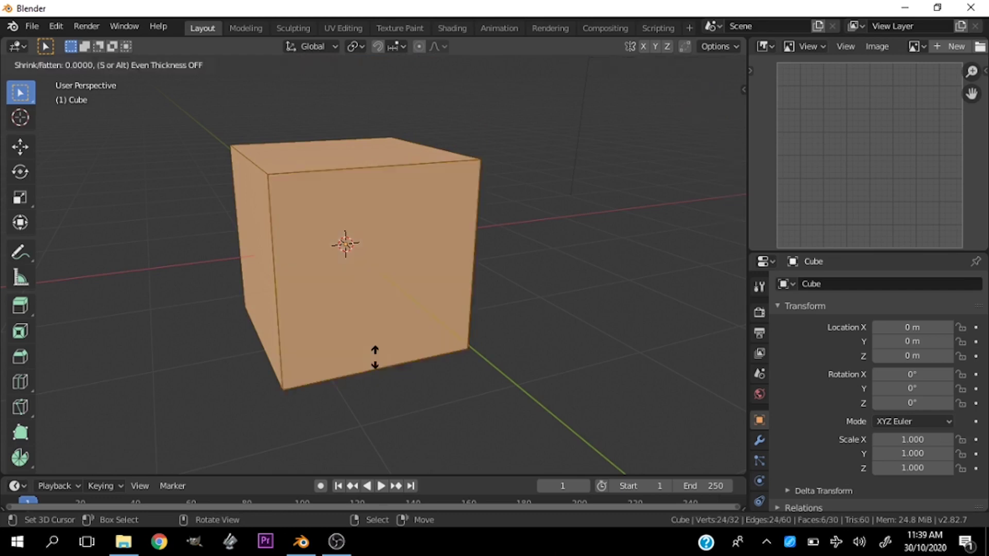
key(Escape)
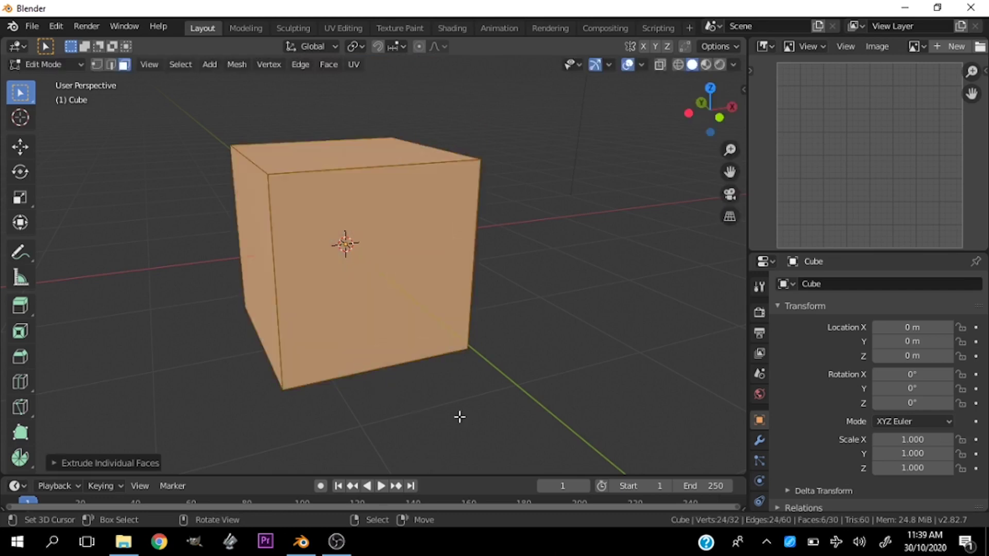
- With the Individual Origins pivot, scale the extruded faces down to form grey borders
key(period)
click(419, 369)
key(s)
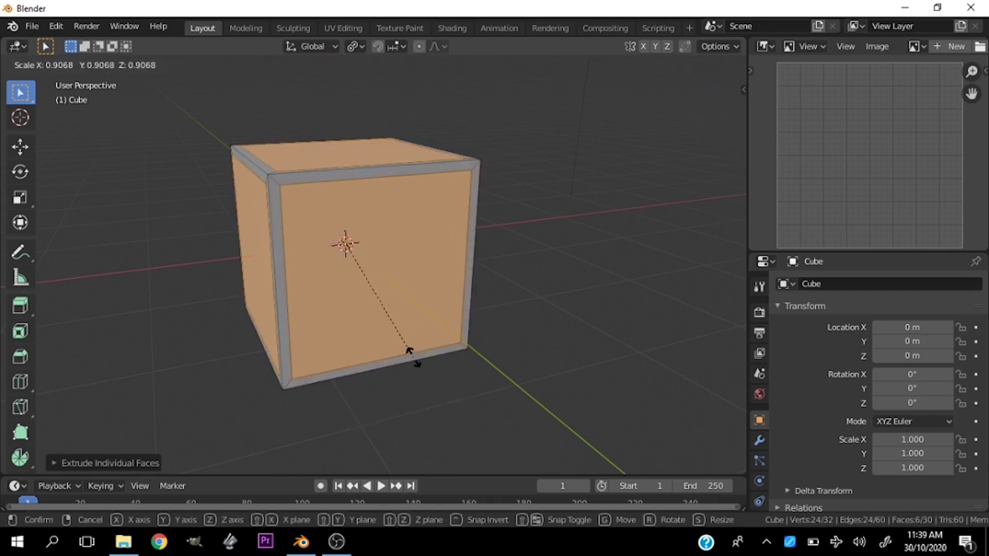
click(410, 360)
middle_drag(411, 359, 441, 356)
scroll(412, 326, up, 5)
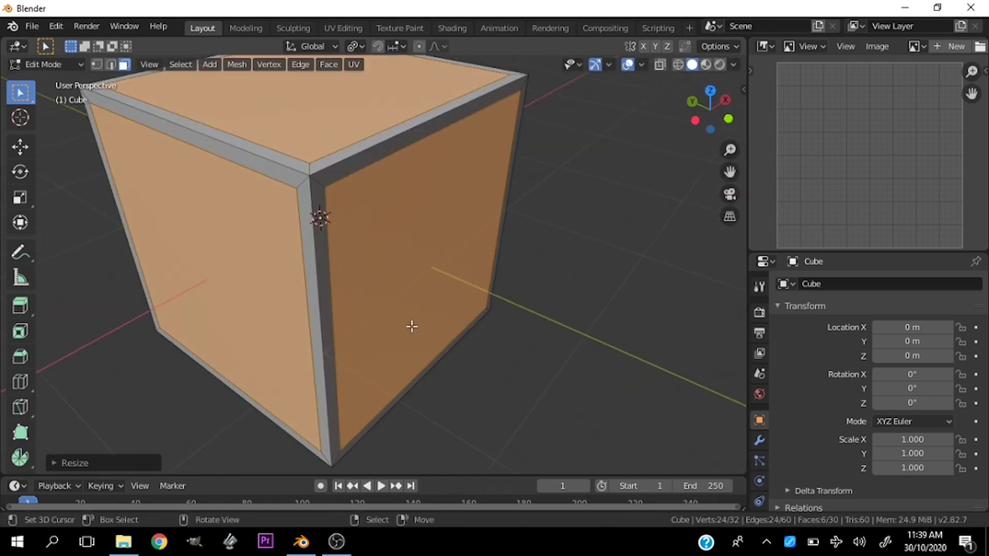
key(s)
click(456, 329)
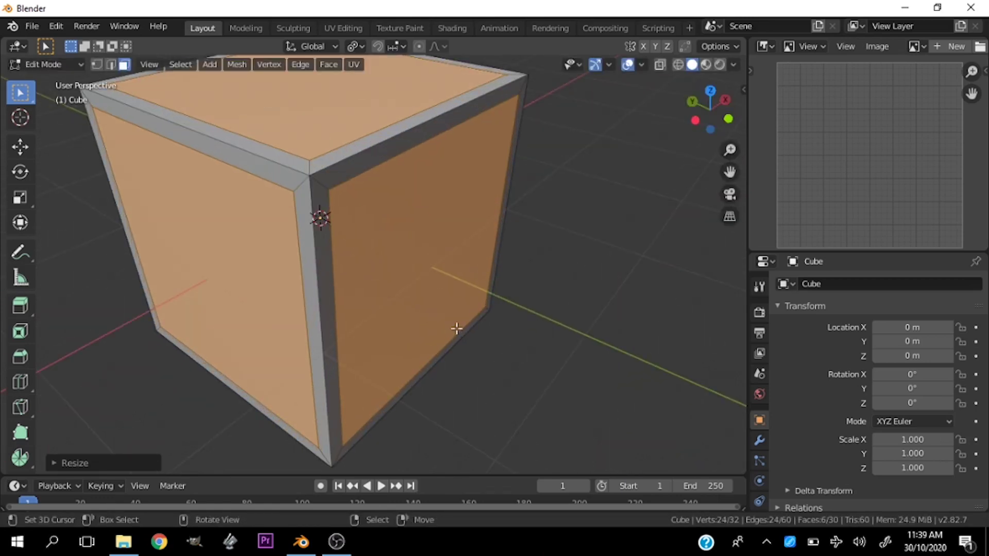
key(e)
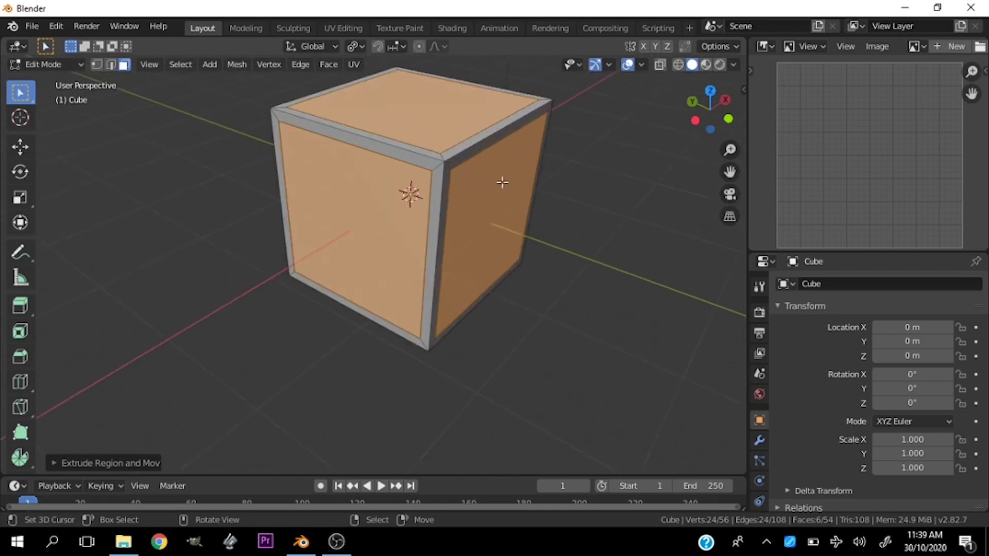
- Scale the inner panels around Individual Origins with the Z axis locked (Shift+Z)
middle_drag(502, 182, 538, 139)
scroll(583, 216, up, 3)
key(s)
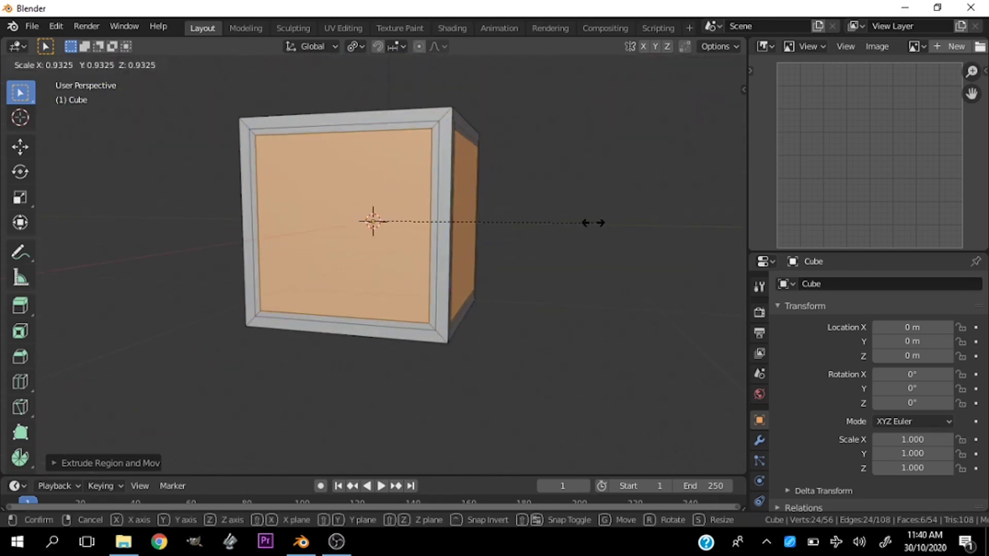
right_click(589, 222)
key(period)
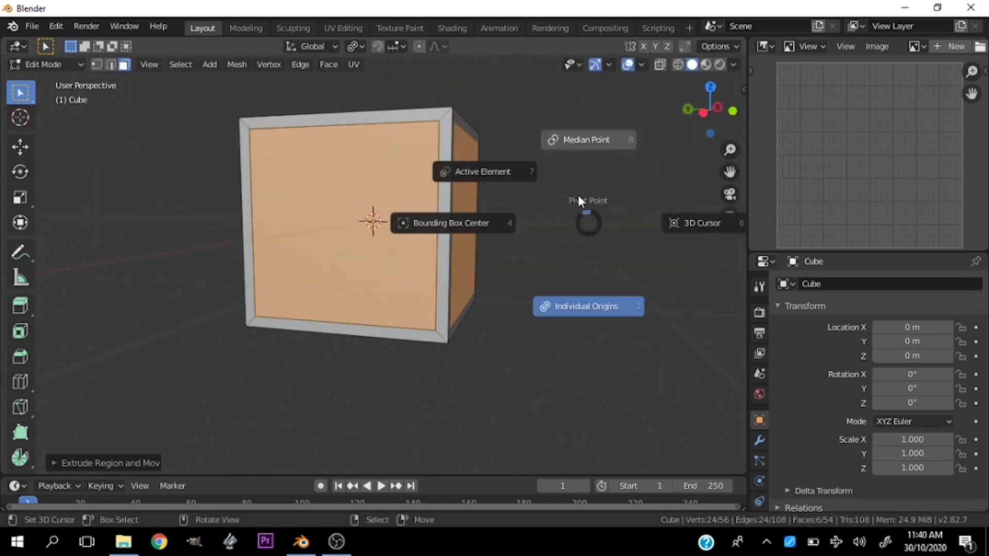
click(566, 196)
key(s)
key(shift+z)
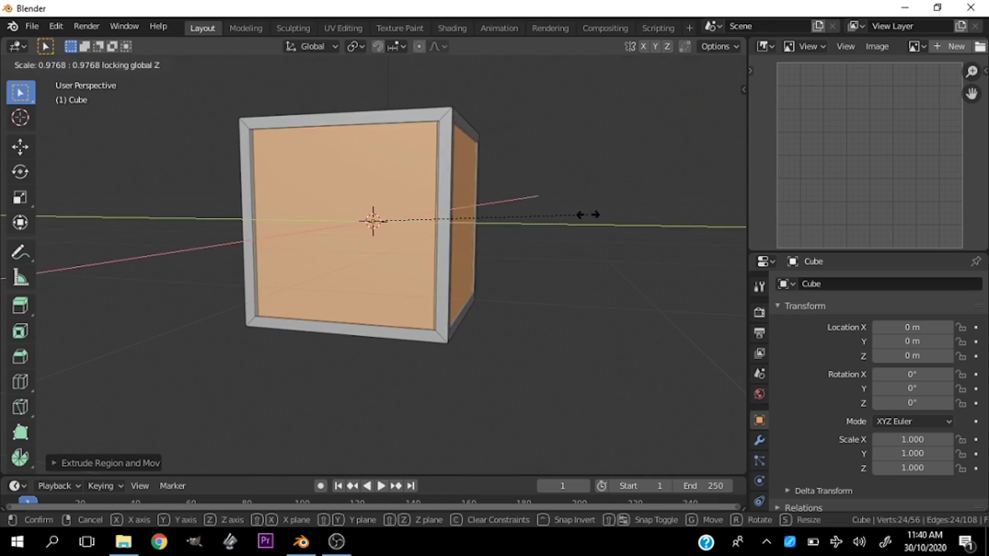
click(578, 212)
middle_drag(578, 212, 493, 267)
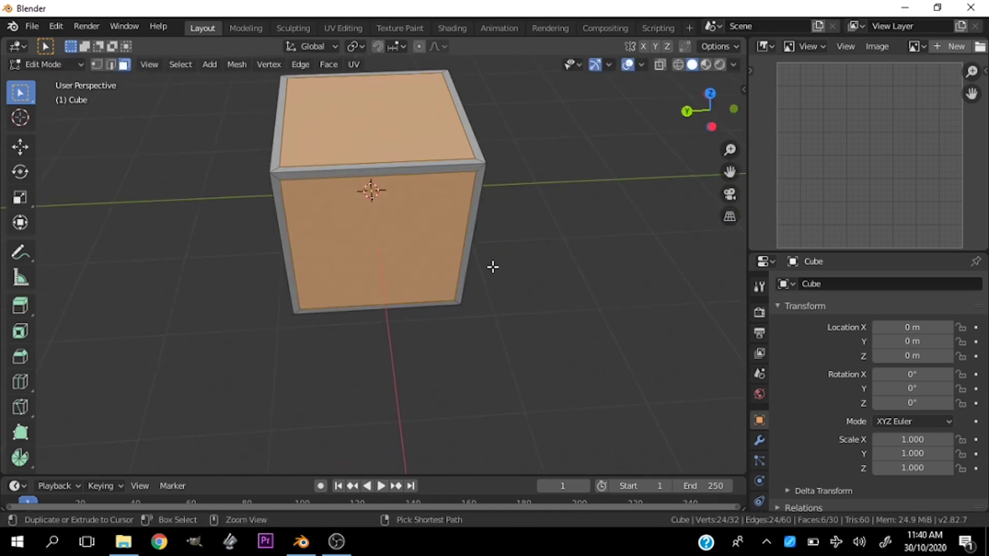
- Extrude the inner panels inward to recess them, undoing one trial extrusion
key(e)
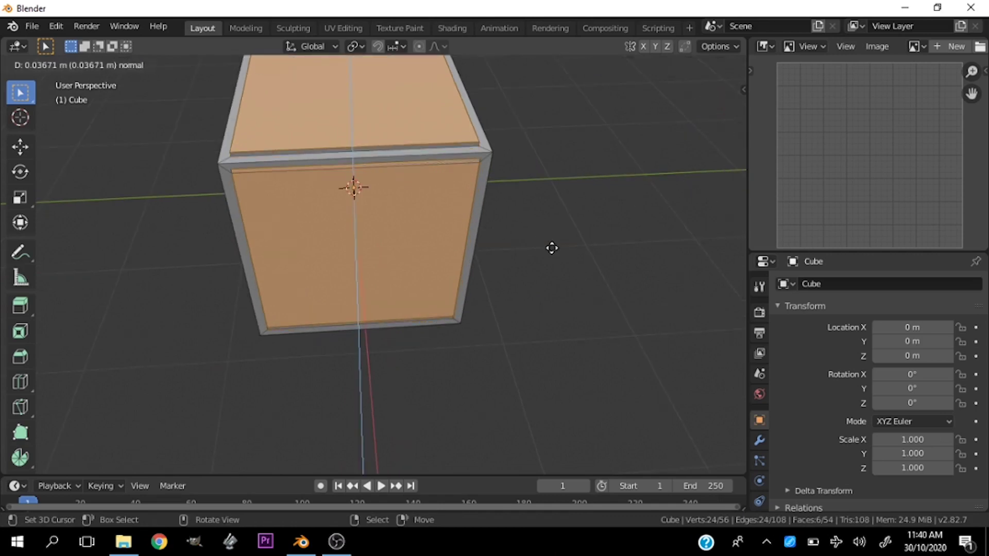
click(542, 266)
key(ctrl+z)
key(period)
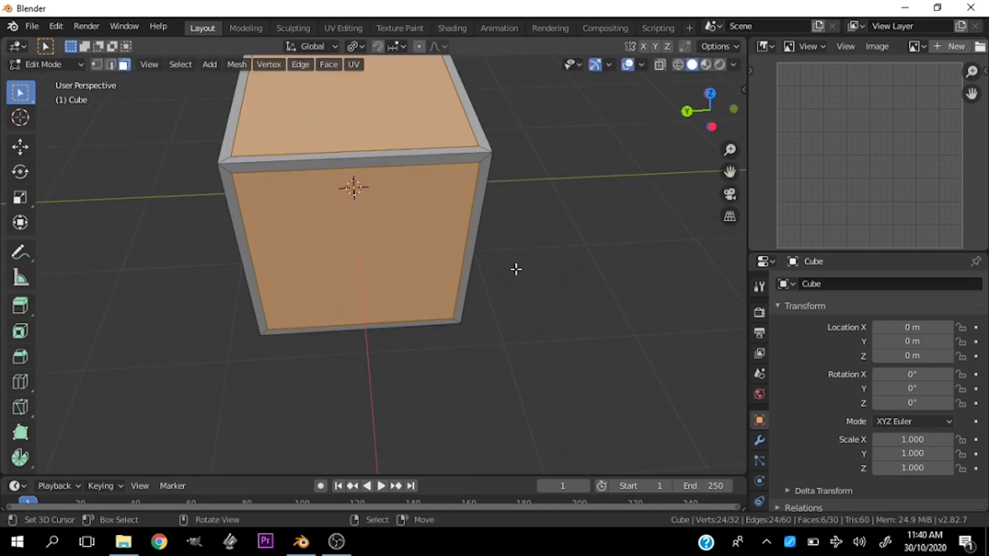
key(s)
key(Escape)
key(e)
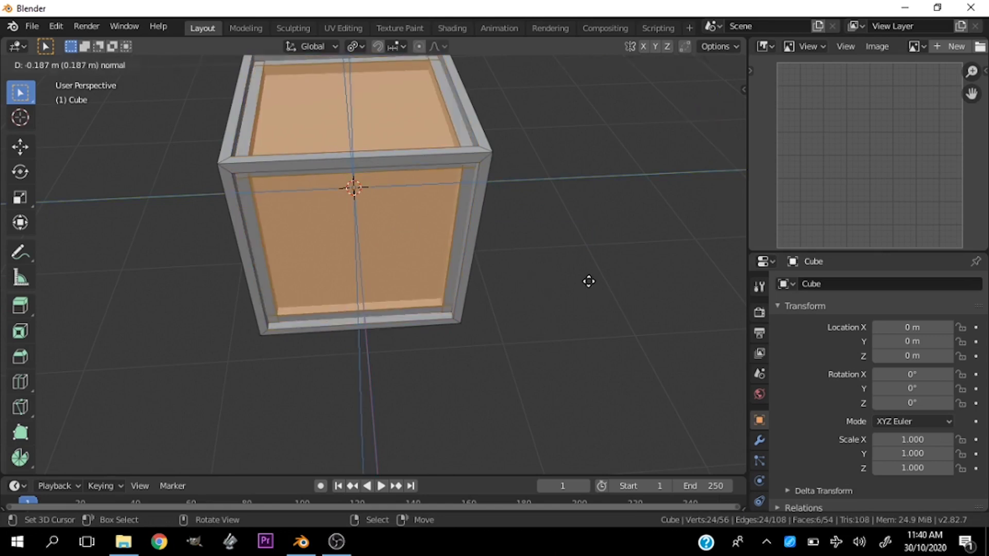
click(581, 281)
scroll(518, 223, down, 2)
mouse_move(518, 223)
middle_down()
mouse_move(386, 229)
mouse_move(411, 247)
mouse_move(333, 208)
mouse_move(425, 243)
middle_up()
- Undo back to the plain cube, delete it and add a fresh cube in Edit Mode
key(ctrl+z)
key(ctrl+z)
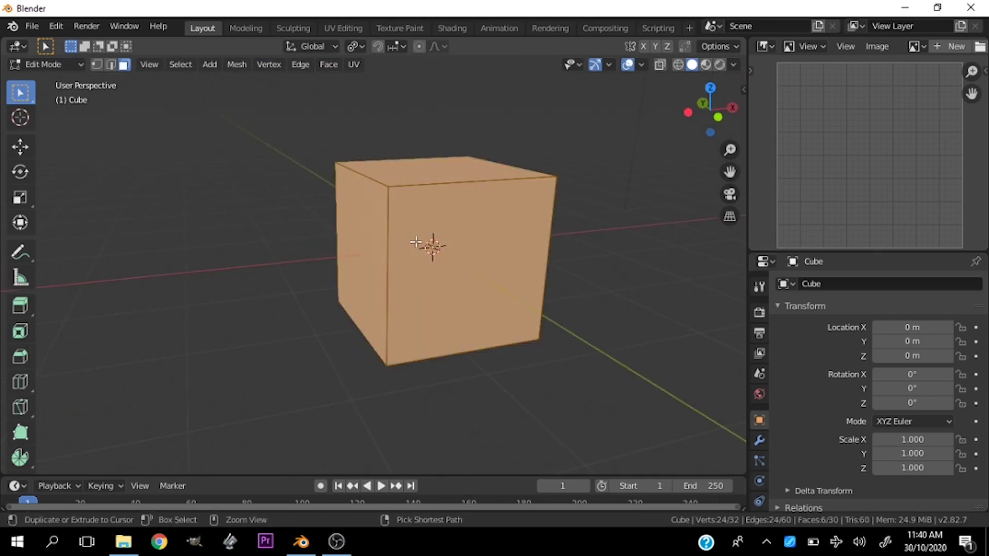
key(ctrl+z)
key(Tab)
key(x)
click(427, 227)
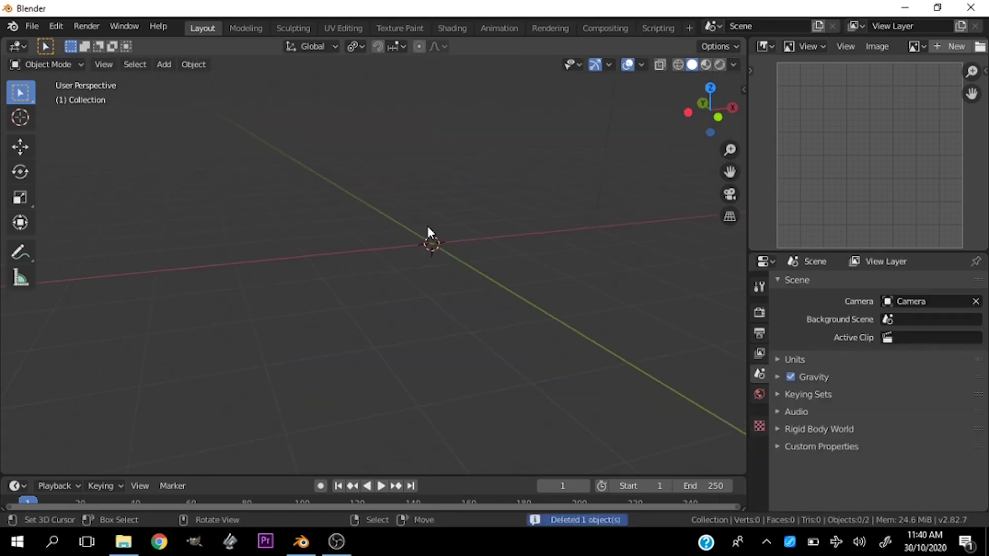
key(shift+a)
click(504, 247)
key(Tab)
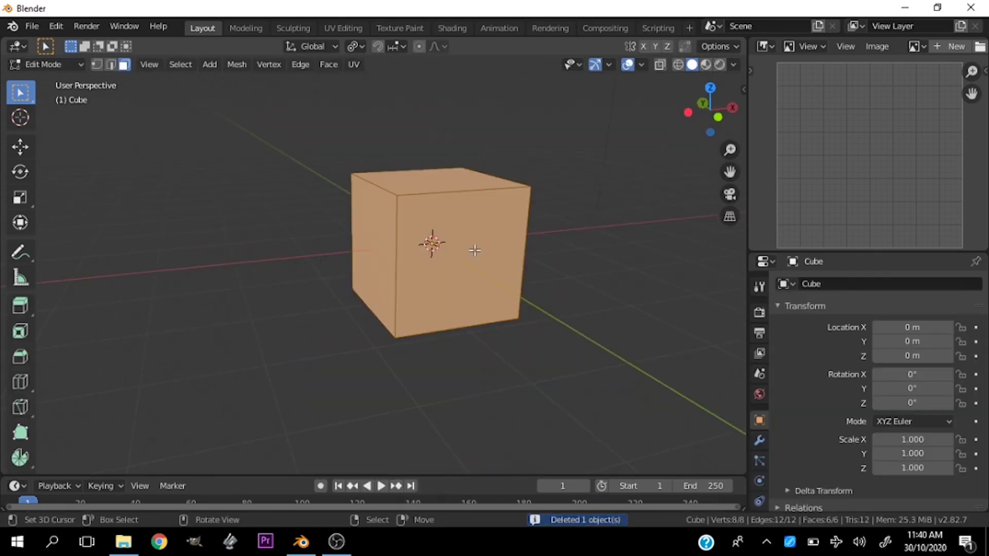
- Extrude each face individually and shrink them to form border frames
key(alt+e)
click(482, 262)
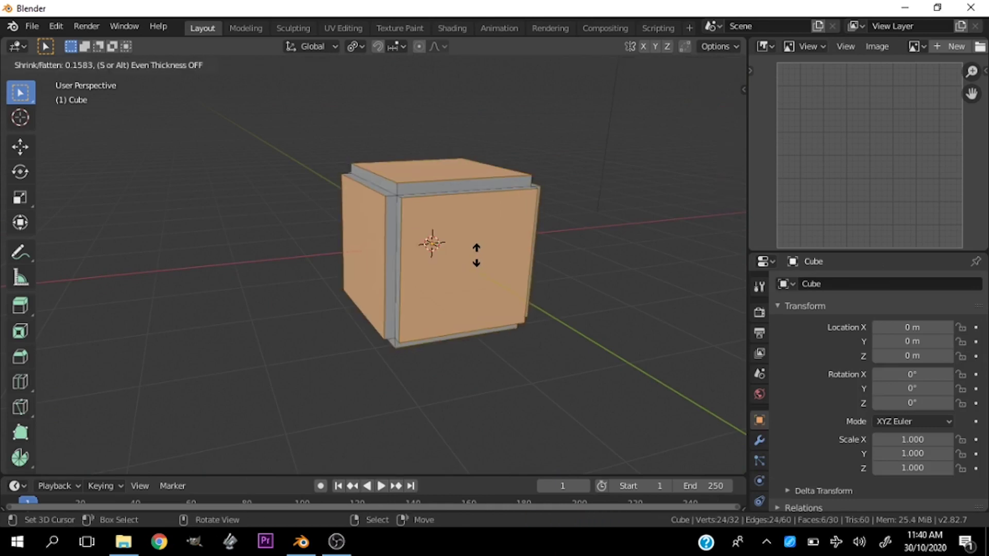
right_click(477, 255)
key(s)
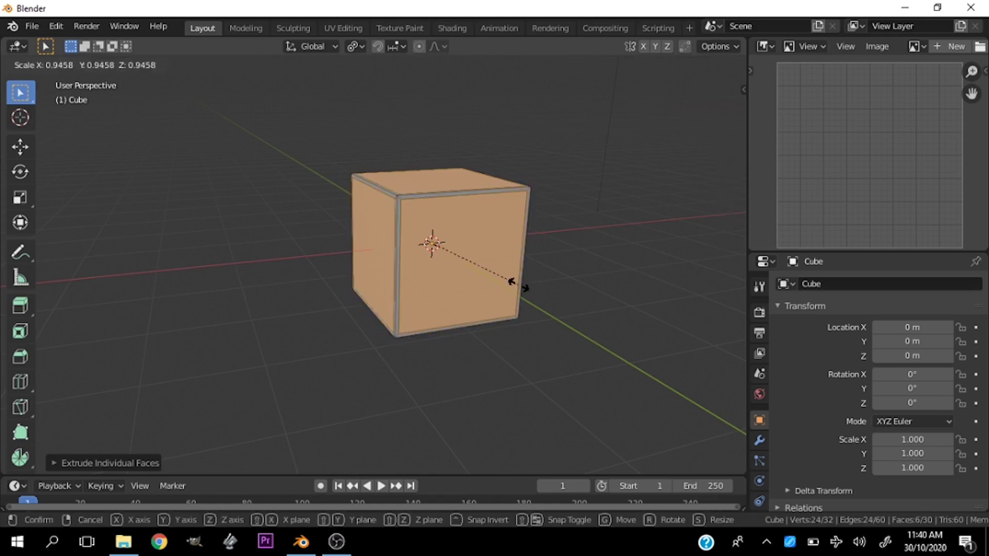
click(510, 282)
scroll(510, 282, up, 4)
middle_drag(510, 282, 492, 256)
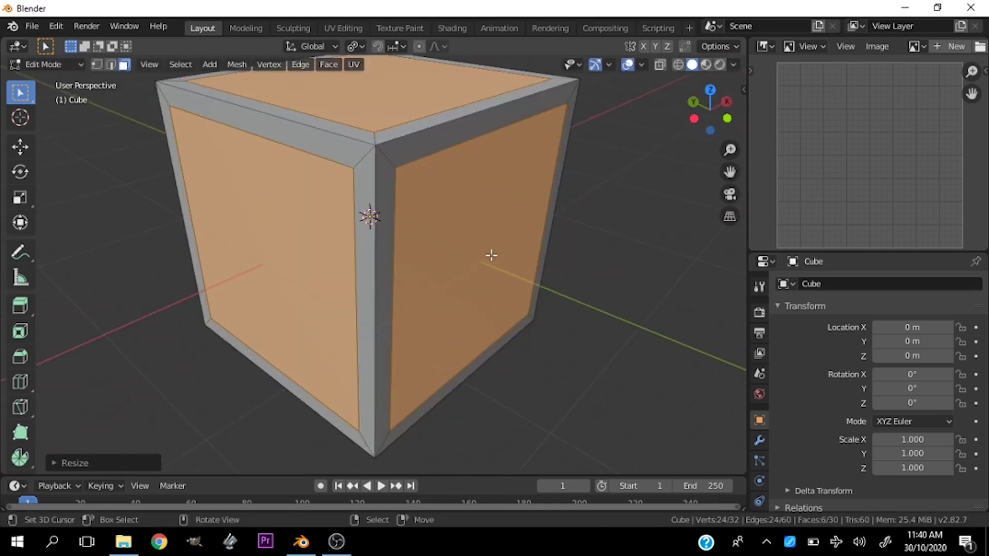
- Push the inner panels inward, then return to Object Mode in front view
key(e)
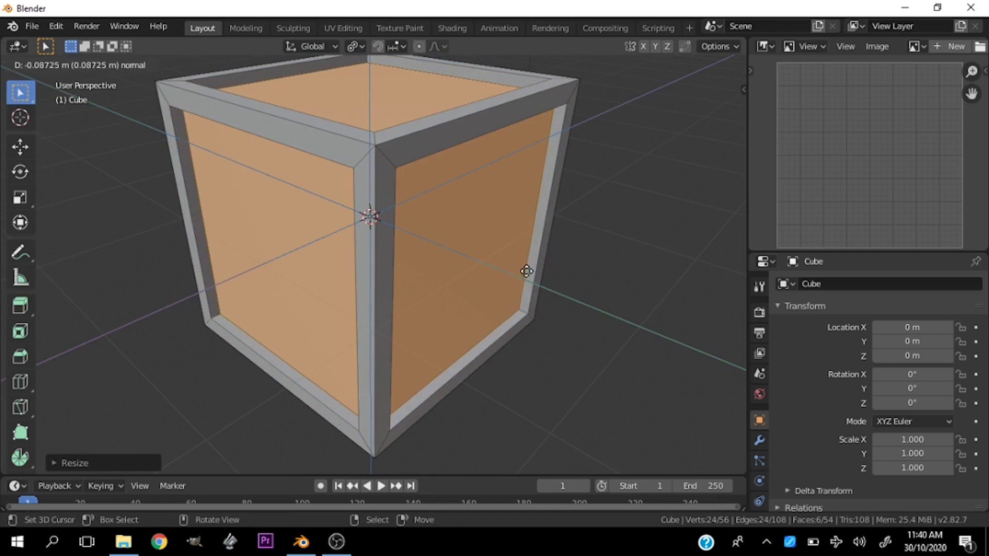
click(527, 271)
scroll(527, 271, down, 5)
key(Tab)
mouse_move(363, 223)
middle_down()
mouse_move(462, 242)
mouse_move(431, 253)
middle_up()
key(KP_1)
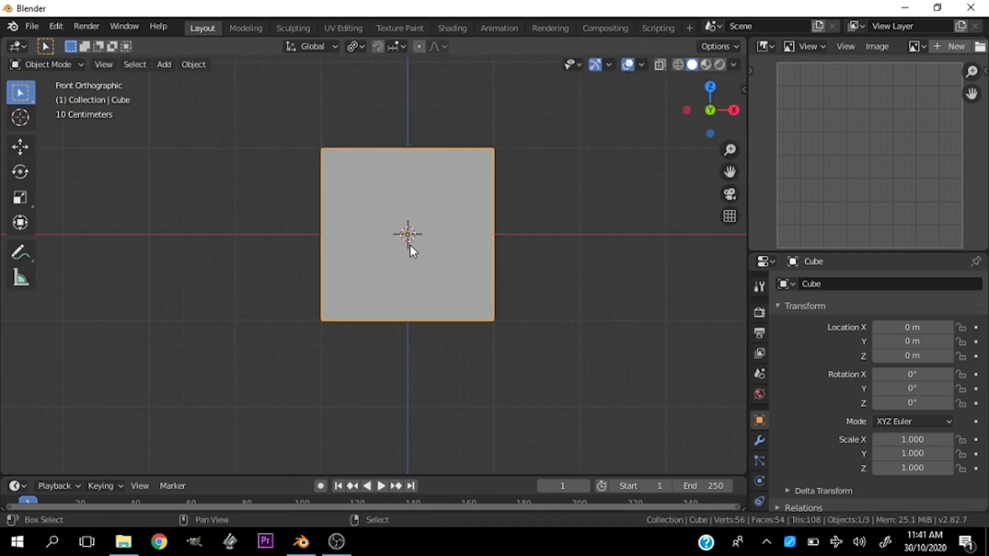
- Add a text object at the cube's centre and enter its edit mode
key(shift+a)
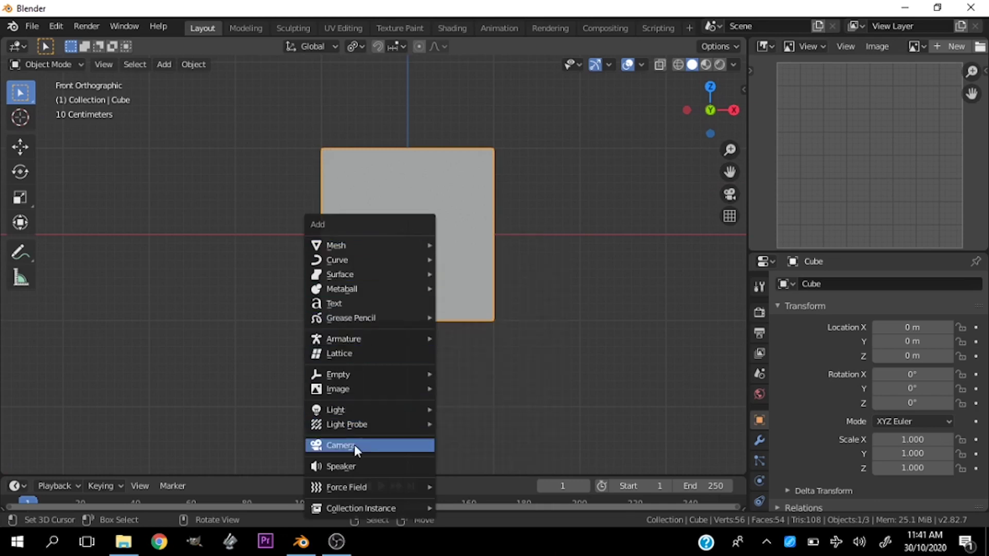
click(359, 302)
mouse_move(360, 305)
middle_down()
mouse_move(438, 273)
mouse_move(494, 280)
middle_up()
key(Tab)
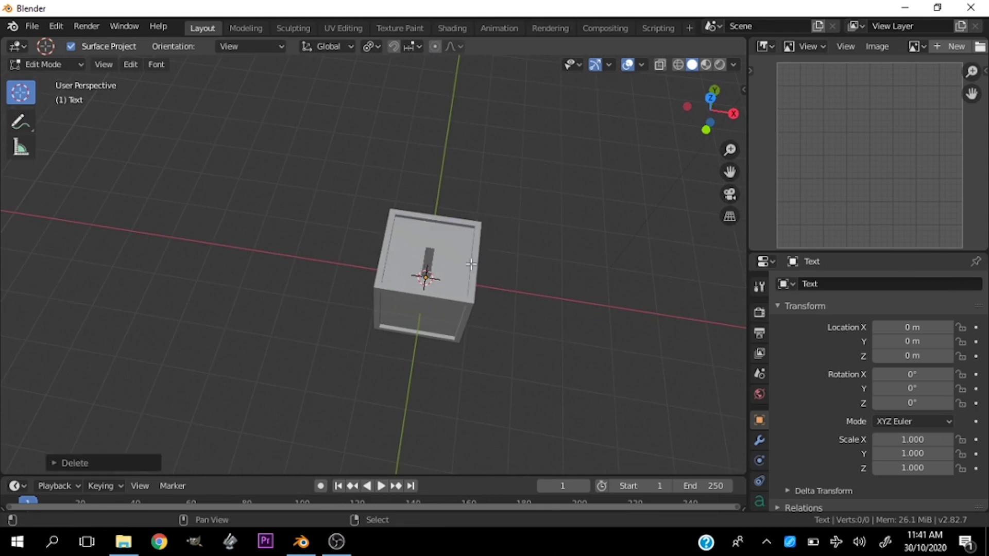
- Stand the text upright with a 90° X rotation and move it along Y to the front face
key(Tab)
scroll(446, 276, up, 3)
key(KP_3)
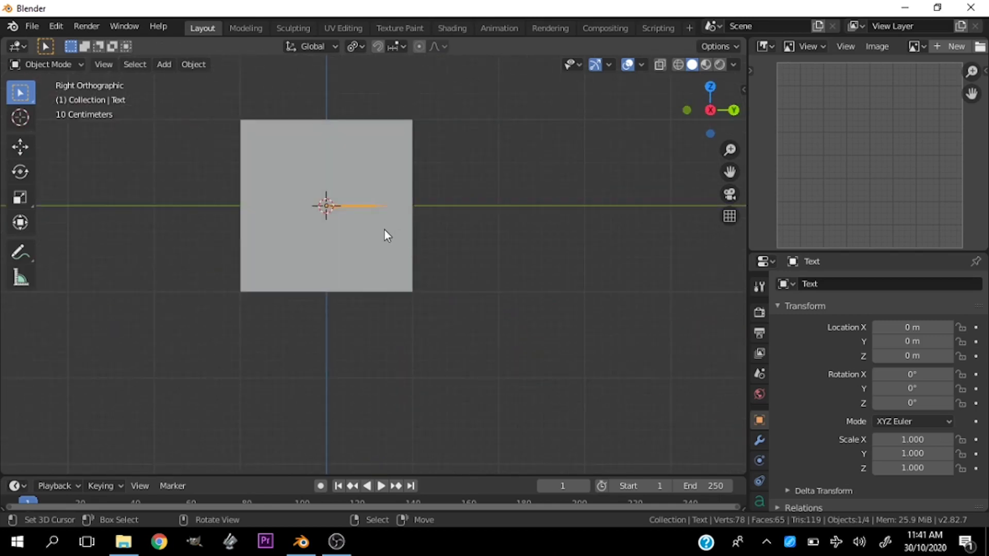
key(r)
click(397, 184)
scroll(345, 215, up, 3)
key(g)
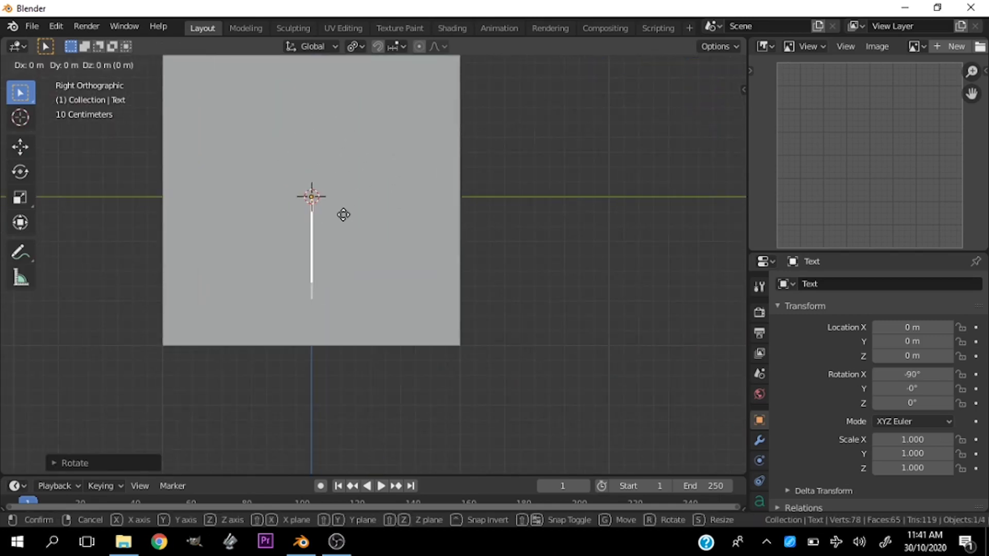
key(y)
click(181, 220)
- In front view, turn the letter A 180° around Y
key(KP_1)
scroll(367, 249, down, 1)
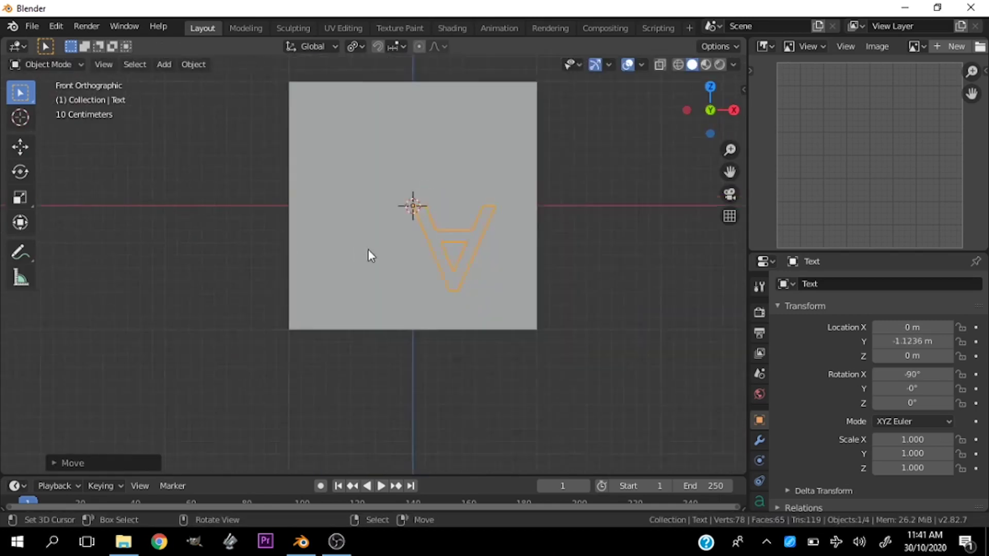
scroll(456, 264, down, 1)
key(r)
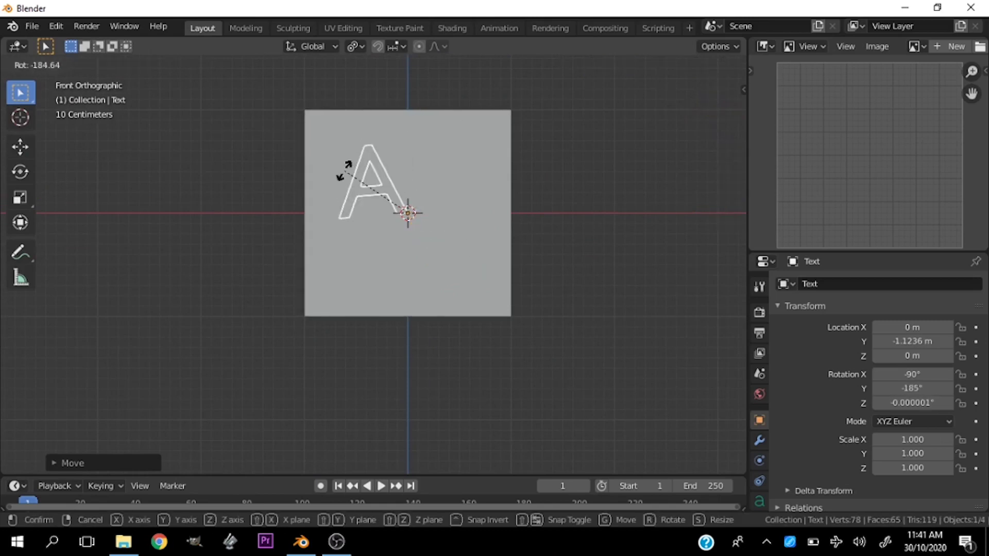
text(180)
key(Return)
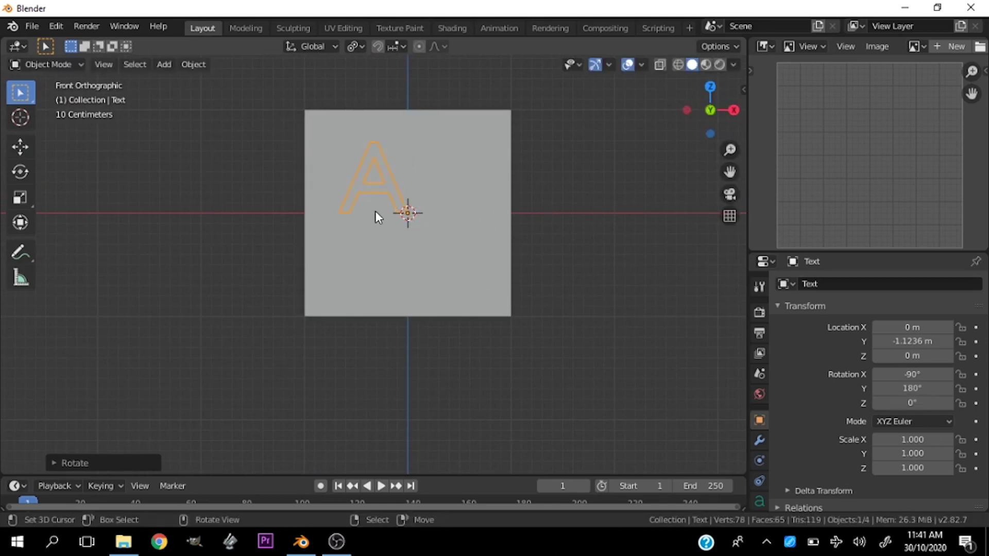
scroll(375, 211, up, 3)
key(Tab)
key(Tab)
- Move the letter lower on the front face to X 0.32022 m, Z -0.50667 m
key(g)
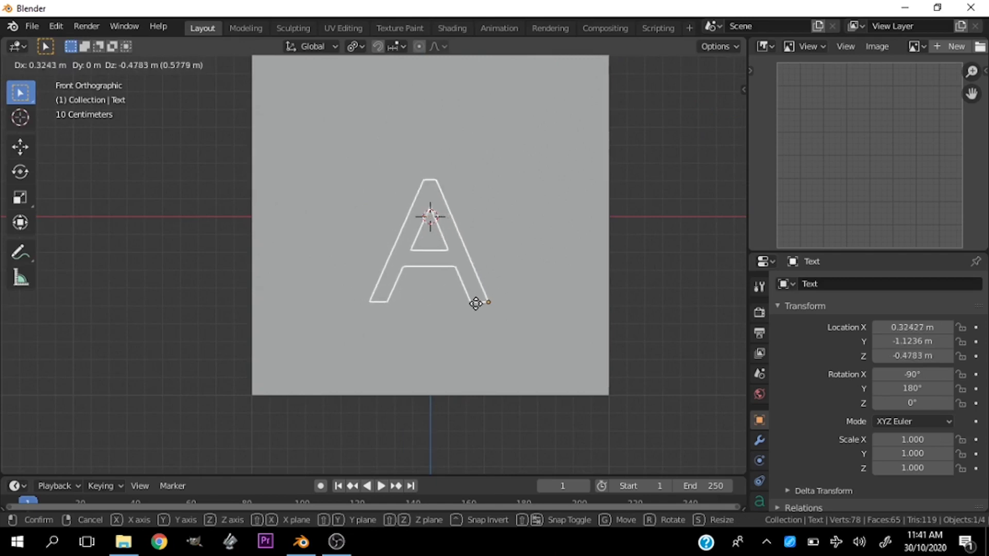
click(476, 304)
middle_drag(474, 306, 403, 279)
key(KP_1)
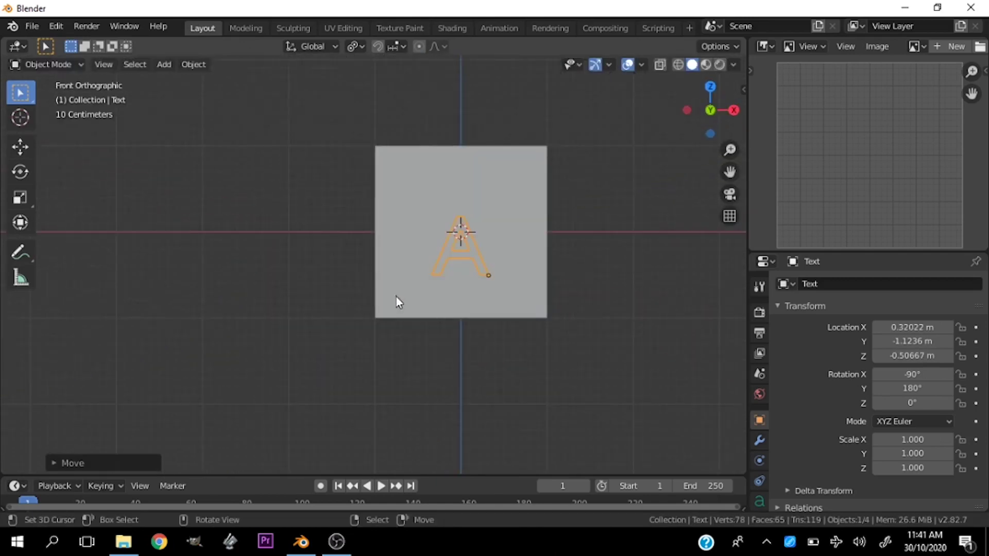
scroll(493, 260, up, 5)
scroll(465, 244, down, 2)
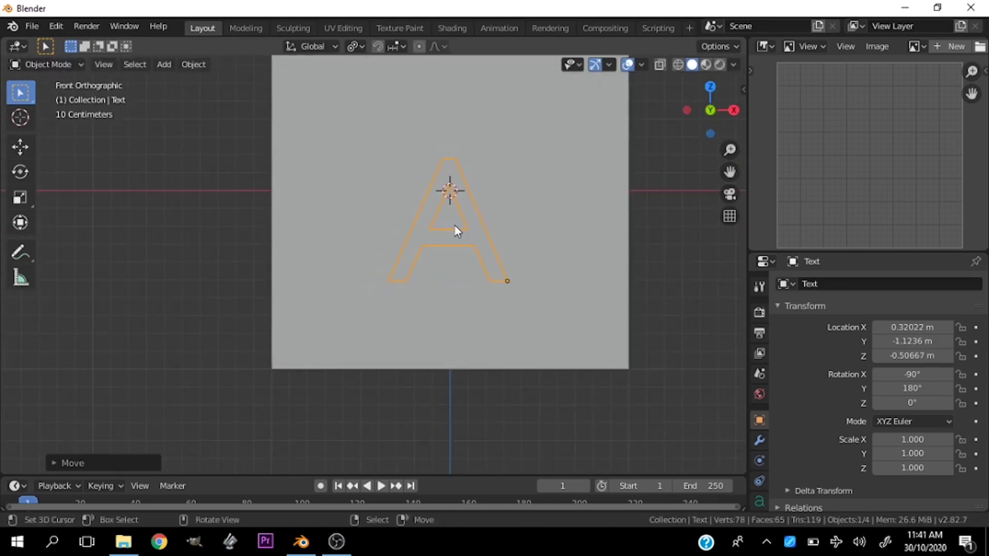
key(Tab)
key(Tab)
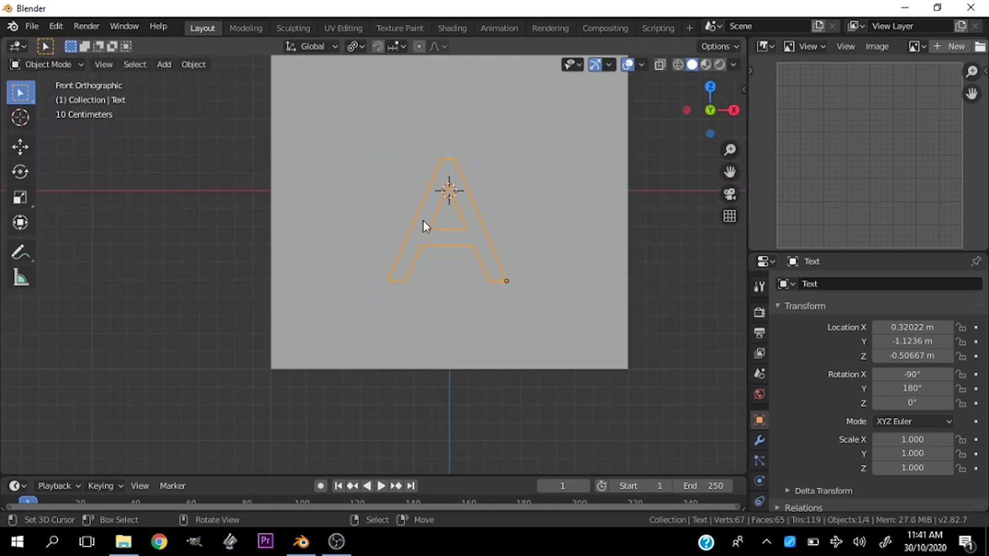
- Set the letter A's origin to its geometry centre
click(195, 64)
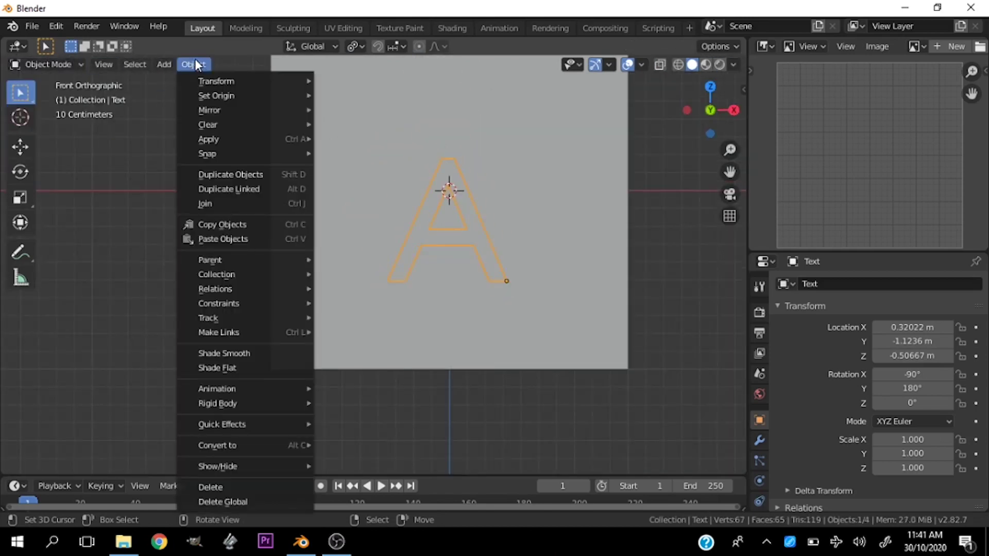
click(194, 63)
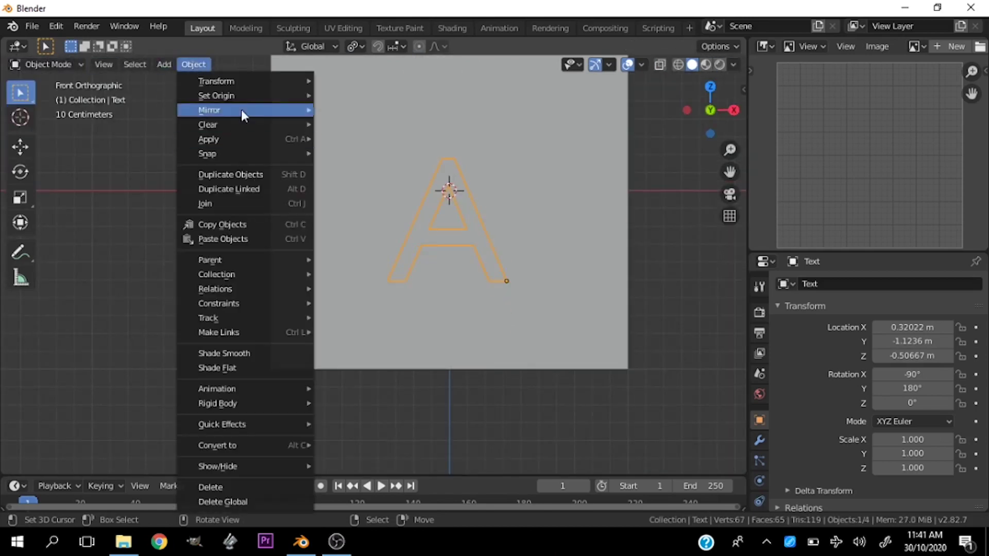
click(363, 113)
scroll(503, 226, down, 1)
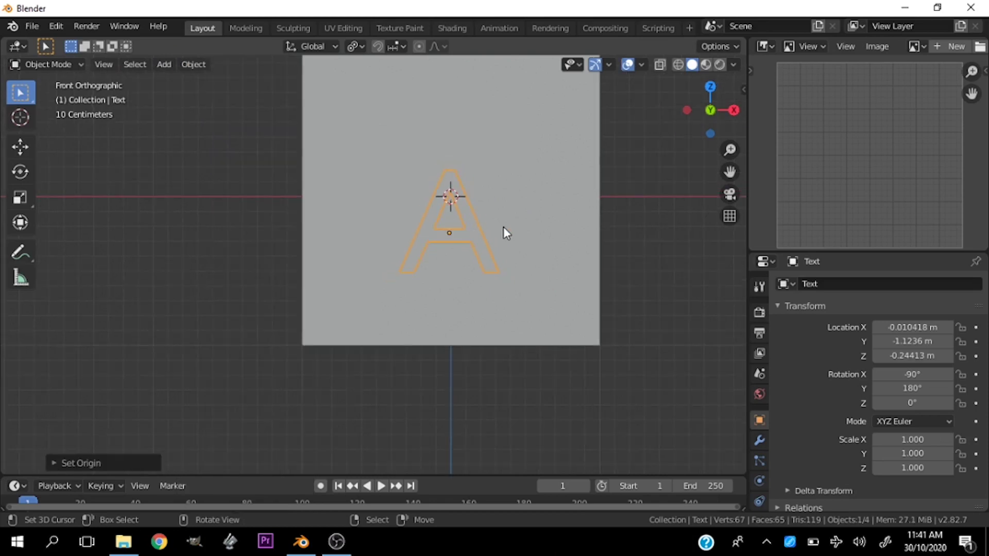
- Snap the 3D cursor to the cube's front inner face
click(503, 227)
key(Tab)
key(shift+s)
click(499, 289)
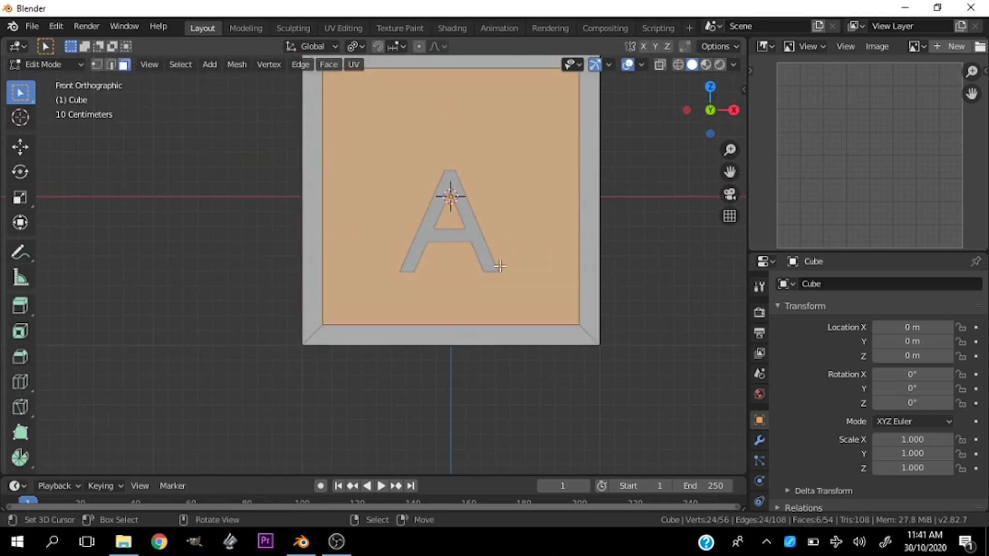
key(shift+s)
key(Escape)
key(Tab)
- Snap the letter A to the world origin
click(486, 262)
key(shift+s)
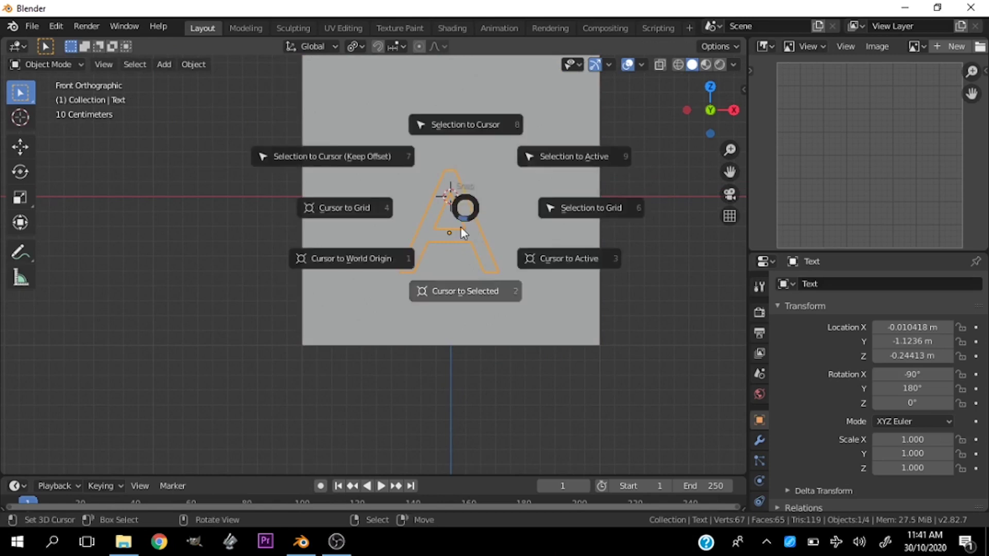
click(455, 156)
scroll(428, 189, down, 2)
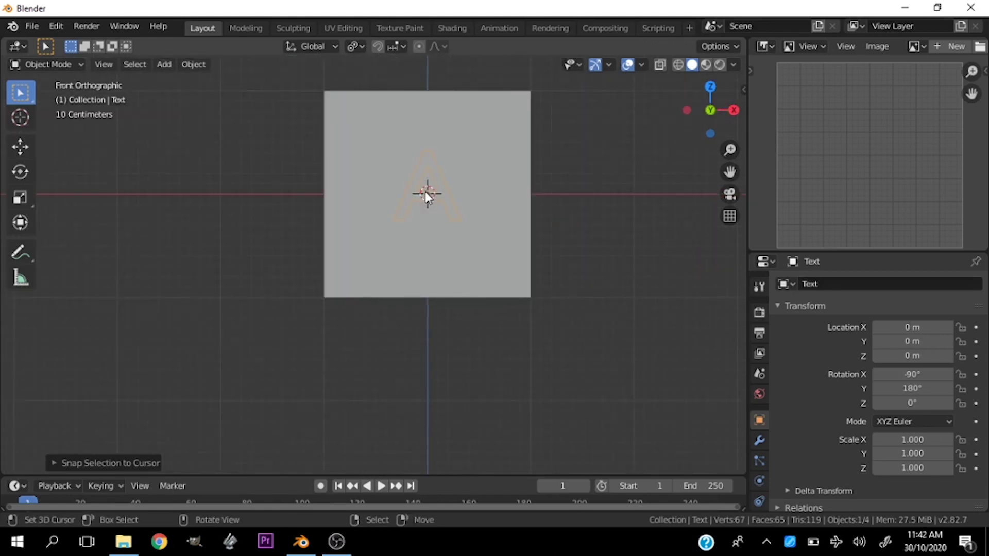
key(Tab)
key(Tab)
click(426, 195)
- Set the 3D cursor to the centre of the cube's front face
key(Tab)
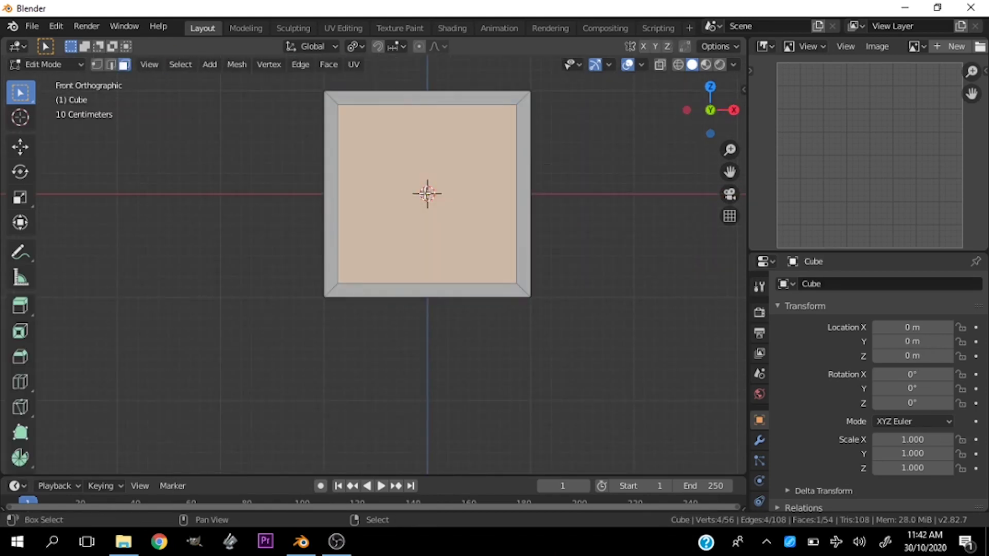
key(shift+s)
click(410, 258)
key(Tab)
scroll(428, 205, up, 3)
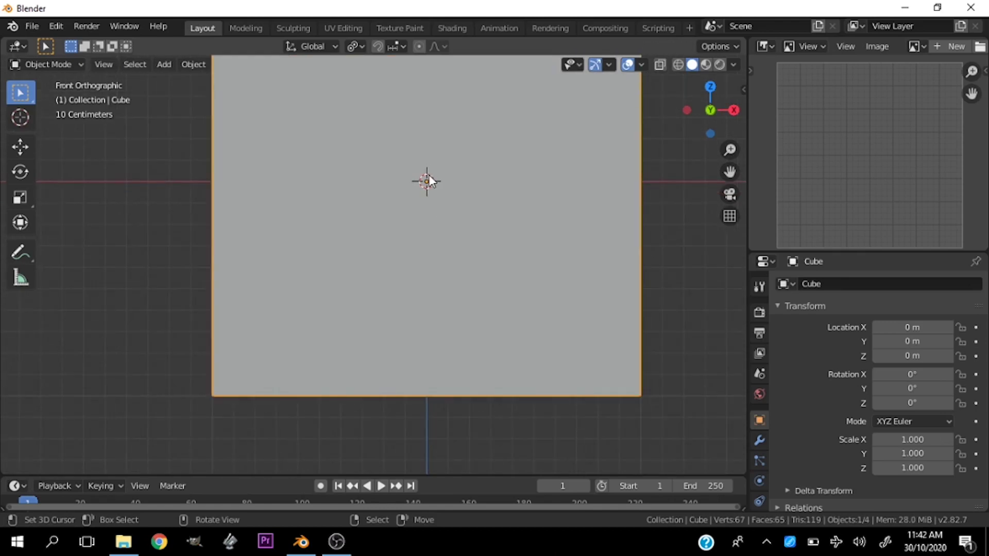
- Snap the letter A to the front face centre using X-ray, then scale it about 1.68 times
key(alt+z)
click(428, 180)
key(shift+s)
click(431, 144)
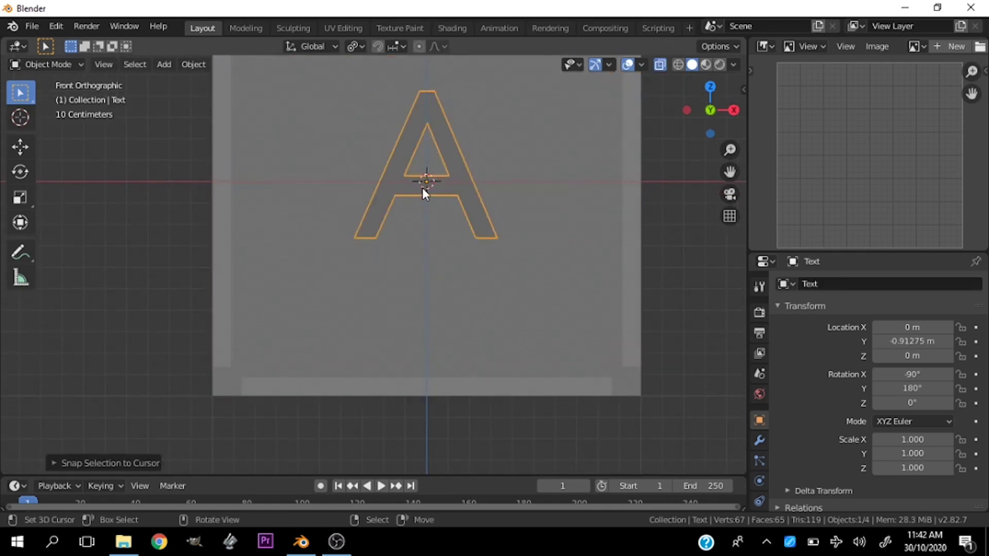
key(alt+z)
mouse_move(422, 187)
middle_down()
mouse_move(362, 210)
mouse_move(320, 210)
middle_up()
key(KP_1)
scroll(375, 219, down, 5)
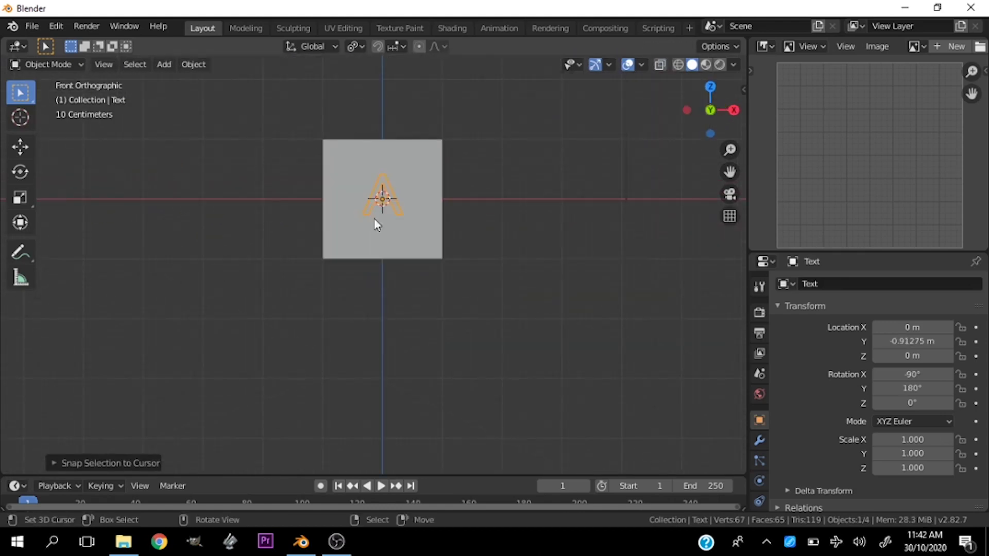
key(s)
click(504, 265)
- Extrude all faces of the letter A to give it solid thickness
key(KP_3)
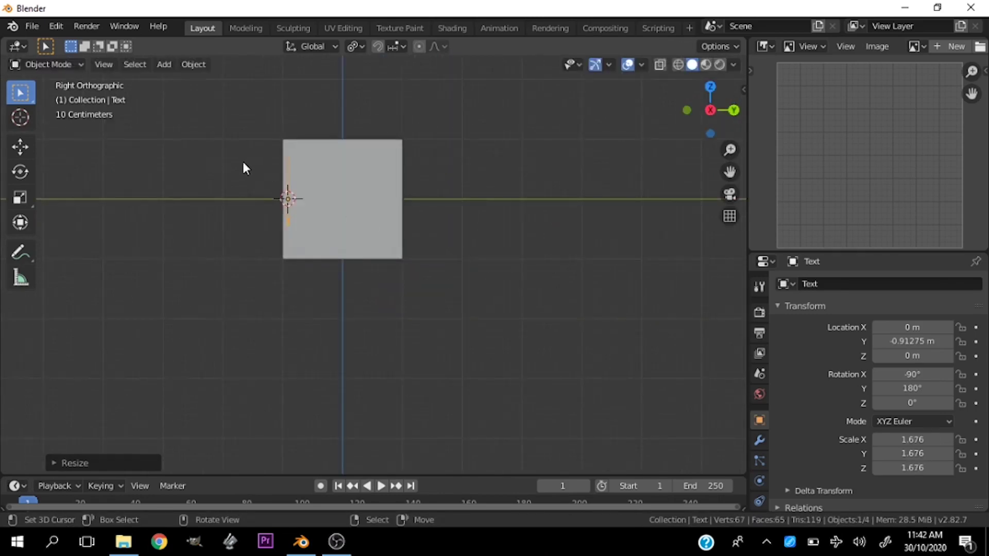
mouse_move(242, 160)
middle_down()
mouse_move(369, 206)
mouse_move(389, 238)
mouse_move(427, 256)
middle_up()
key(Tab)
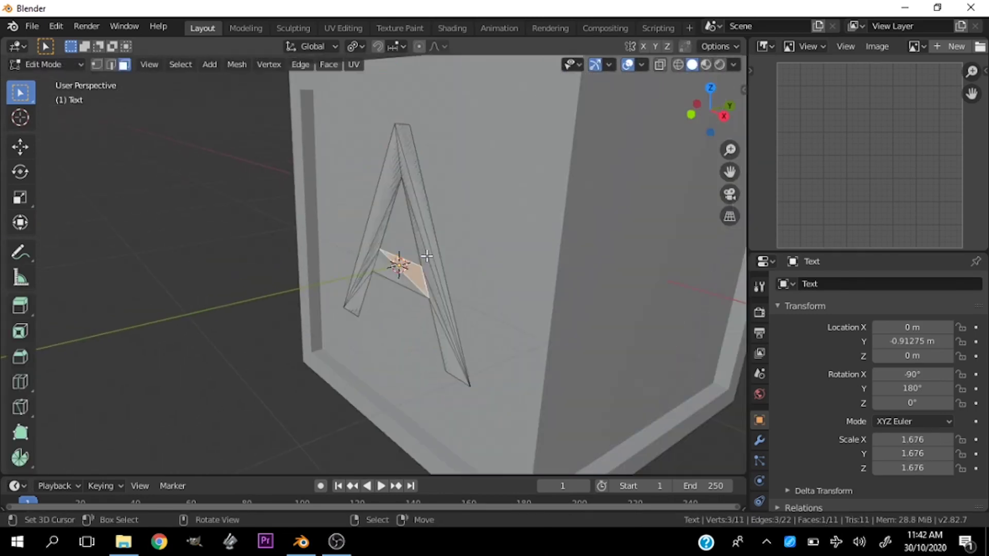
key(a)
key(e)
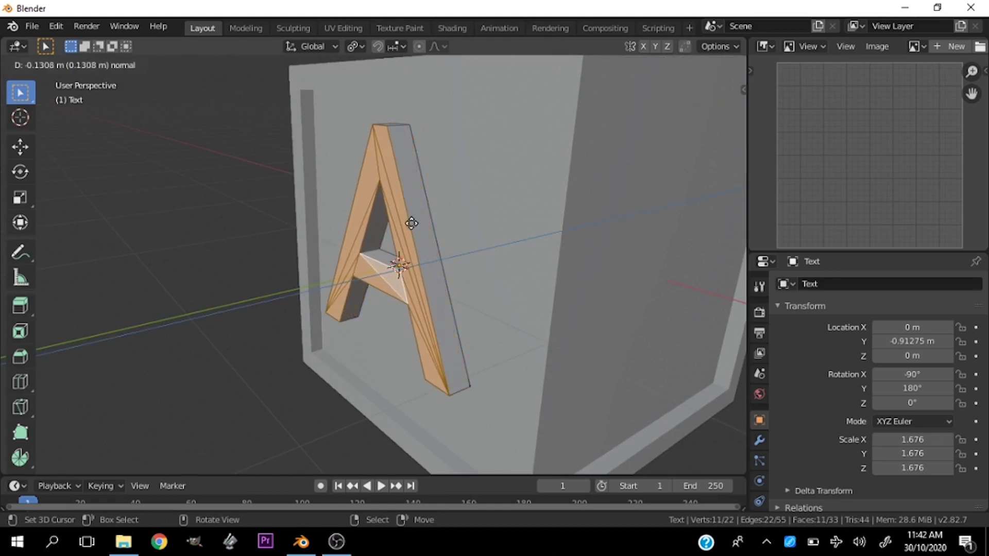
click(437, 213)
key(Tab)
- Lower the letter A along Z on the cube's front face to -0.20267 m
scroll(441, 212, down, 5)
middle_drag(442, 212, 512, 240)
scroll(424, 245, up, 3)
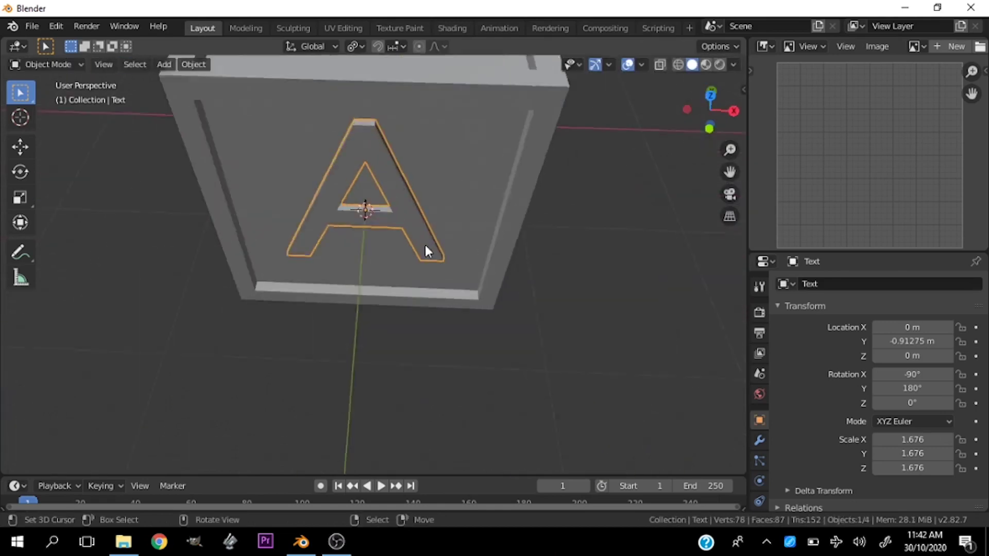
middle_drag(425, 245, 406, 153)
scroll(403, 151, down, 2)
key(KP_1)
scroll(382, 178, up, 3)
key(g)
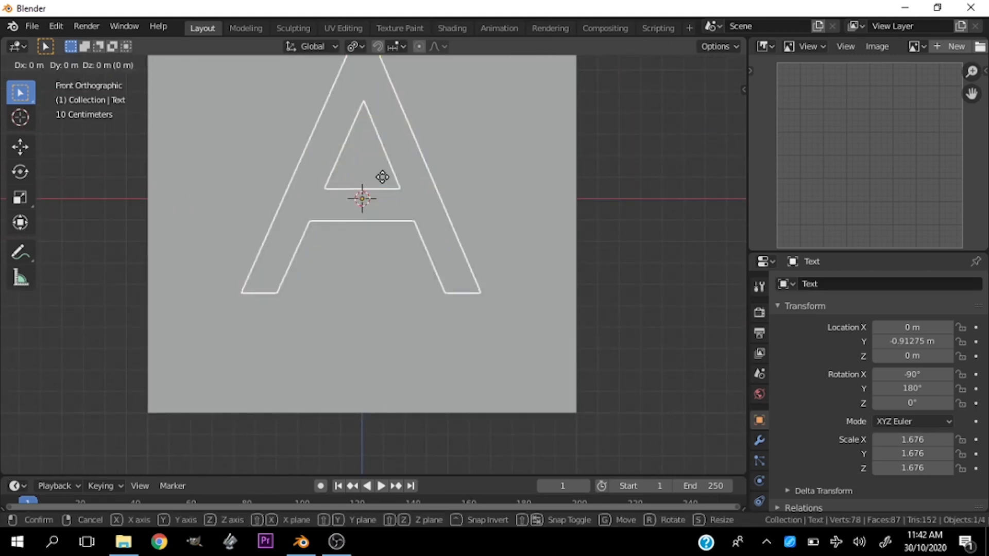
key(z)
click(384, 221)
- Scale the letter A up to about 1.863, then reselect it from the top view
scroll(385, 221, down, 3)
mouse_move(385, 221)
middle_down()
mouse_move(360, 236)
mouse_move(422, 252)
middle_up()
key(s)
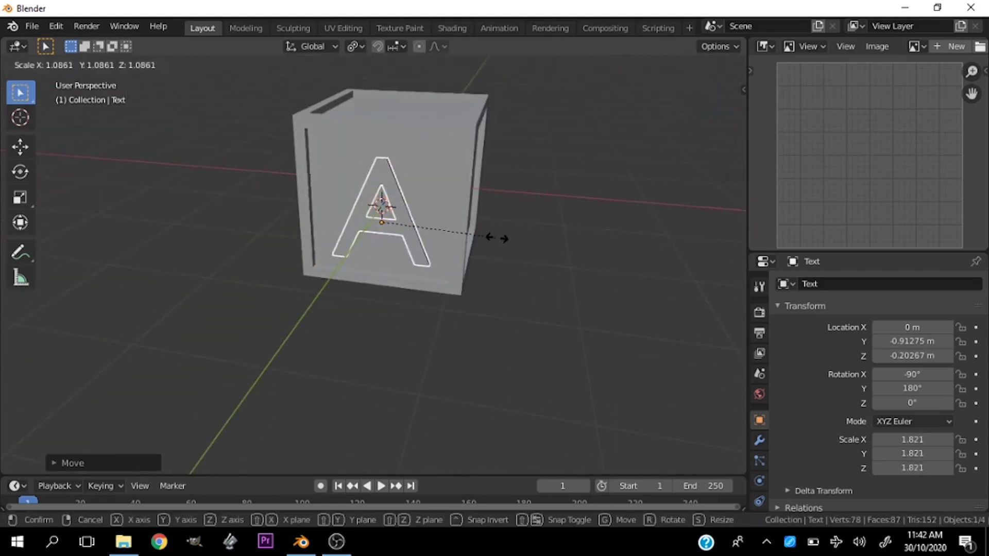
click(496, 236)
scroll(472, 193, down, 3)
click(472, 192)
mouse_move(471, 193)
middle_down()
mouse_move(428, 233)
mouse_move(423, 282)
middle_up()
scroll(428, 233, up, 3)
click(405, 230)
scroll(402, 245, down, 3)
key(KP_7)
- With the pivot set to the 3D cursor, rotate a duplicate A onto the cube's left face
key(period)
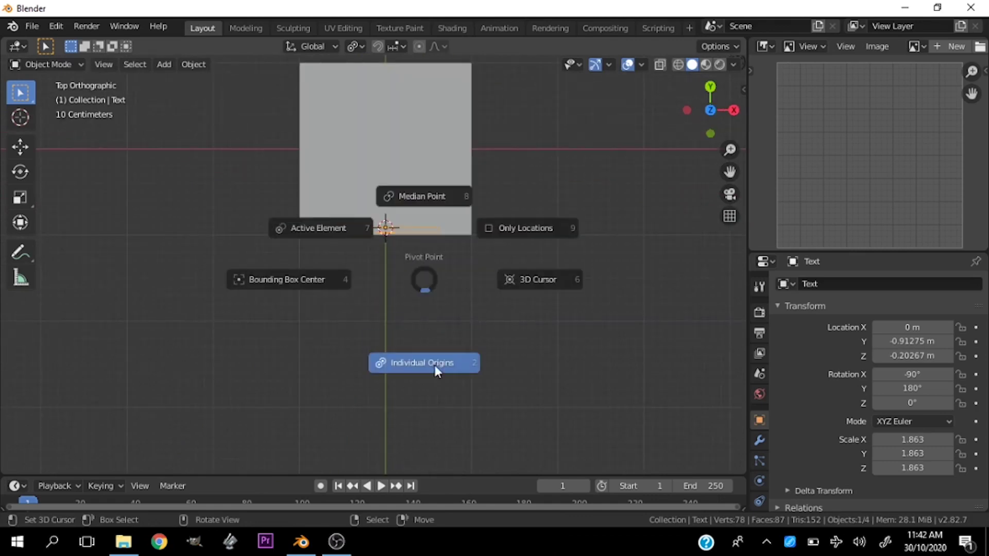
click(473, 275)
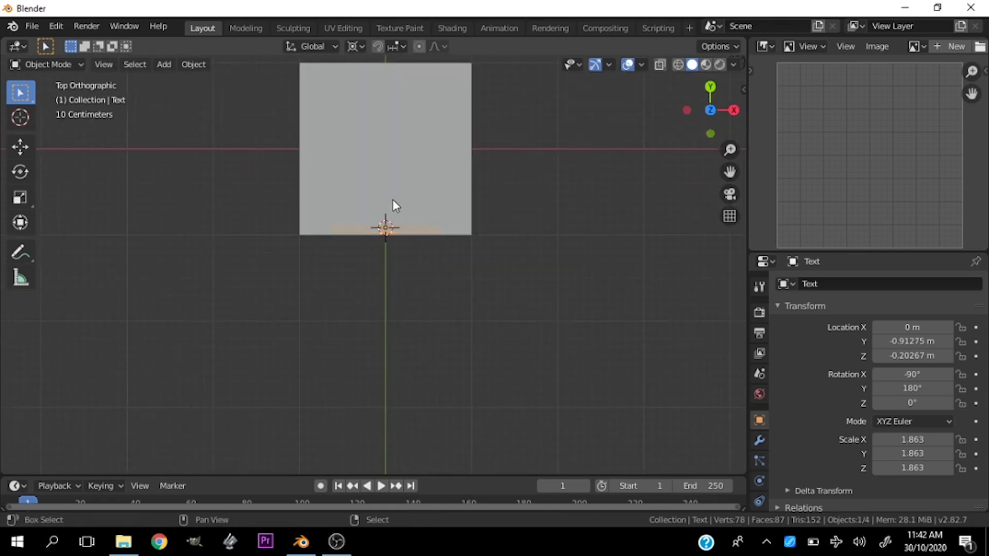
scroll(392, 197, down, 5)
key(KP_Decimal)
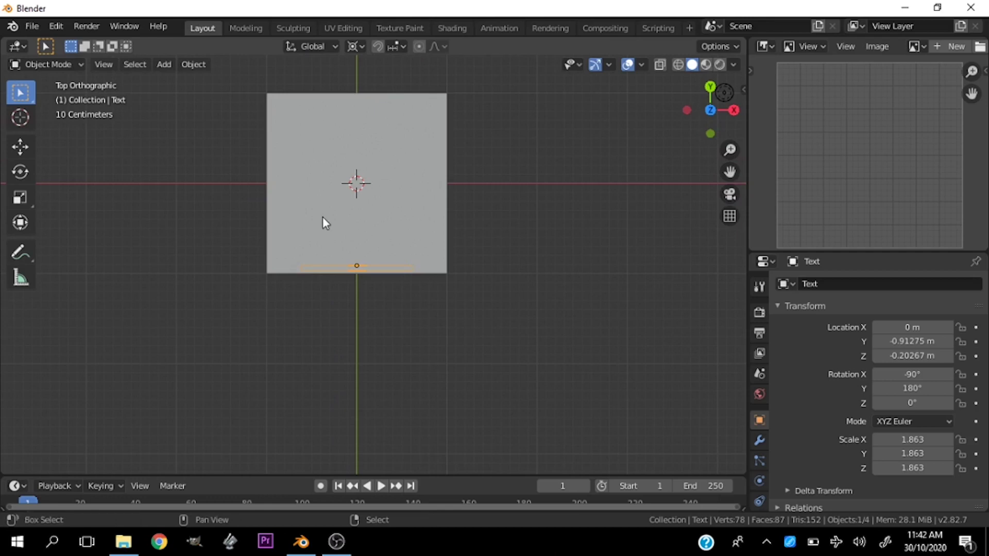
key(shift+d)
key(r)
text(90)
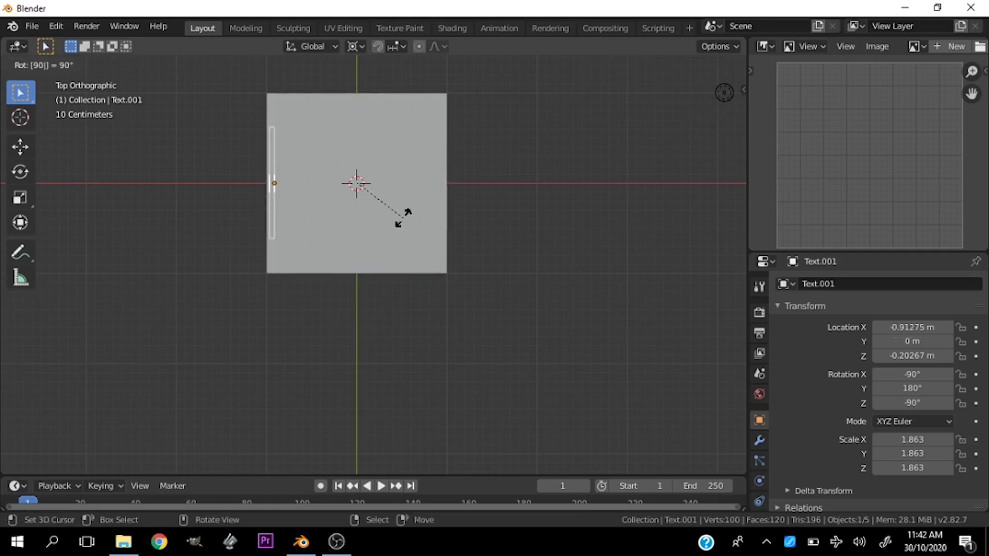
key(Return)
- Repeat the rotated copy for the remaining faces and select the A letters without the cube
key(shift+r)
key(shift+r)
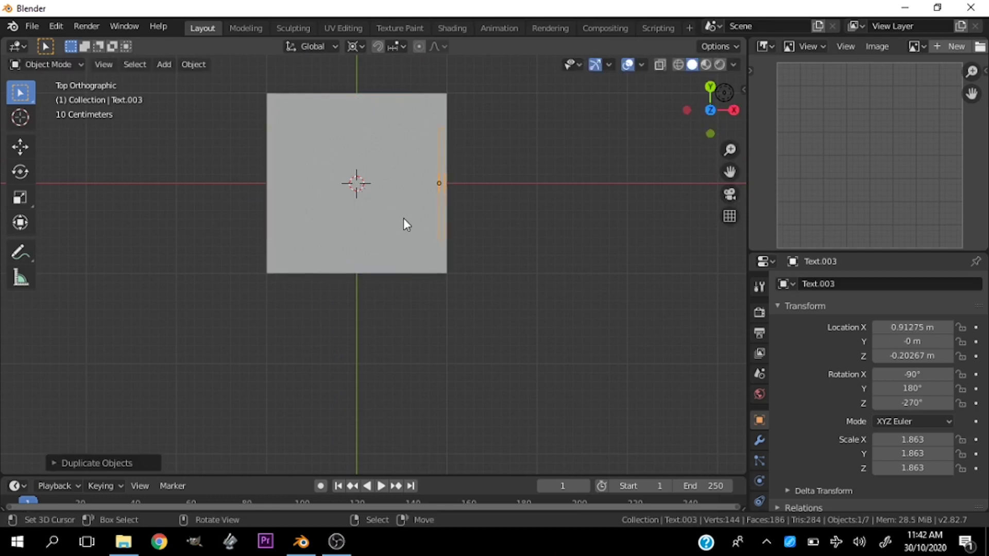
key(KP_1)
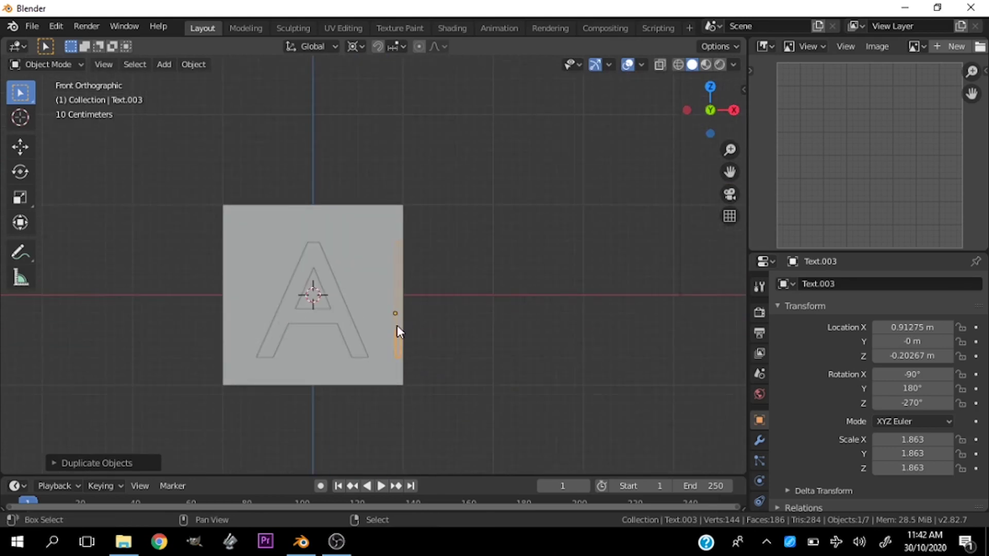
mouse_move(396, 325)
middle_down()
mouse_move(346, 309)
mouse_move(298, 388)
mouse_move(514, 324)
mouse_move(390, 335)
mouse_move(381, 311)
mouse_move(410, 310)
mouse_move(397, 331)
middle_up()
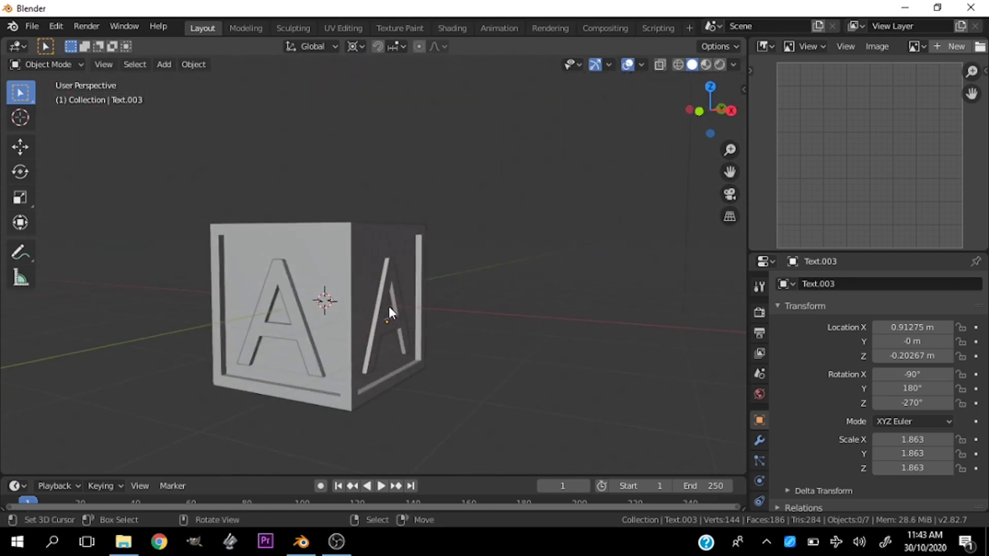
shift+click(389, 312)
mouse_move(283, 309)
middle_down()
mouse_move(475, 280)
mouse_move(322, 320)
mouse_move(413, 292)
middle_up()
shift+click(322, 320)
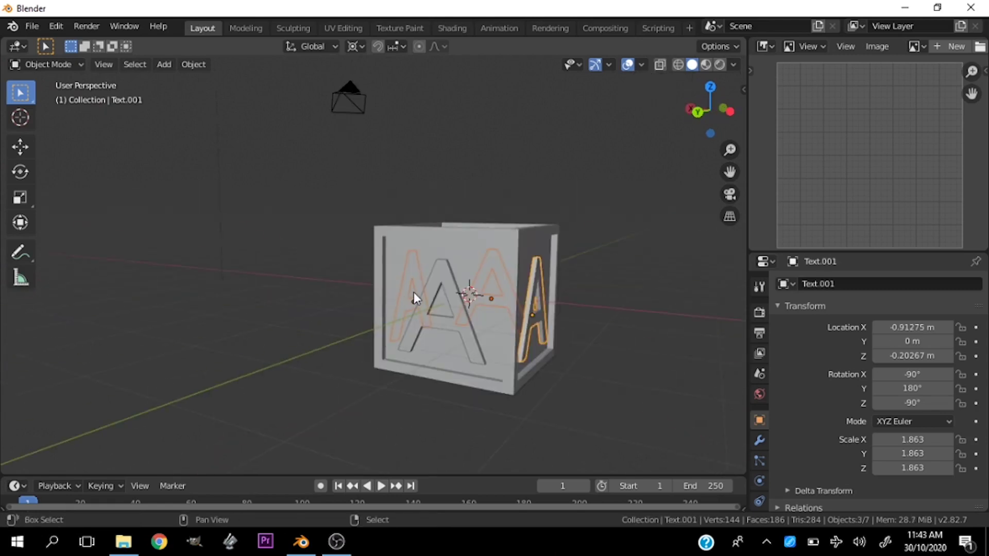
shift+click(475, 261)
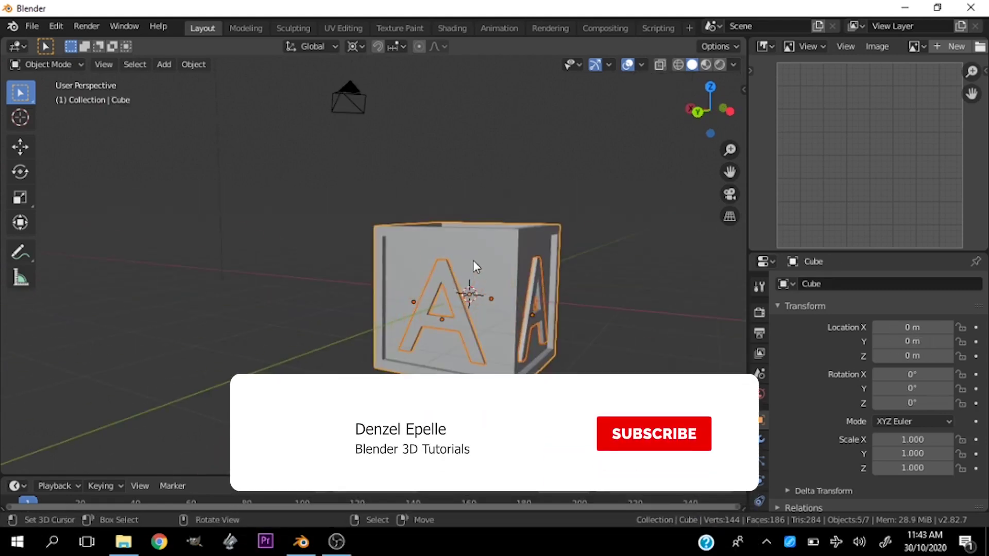
shift+click(475, 278)
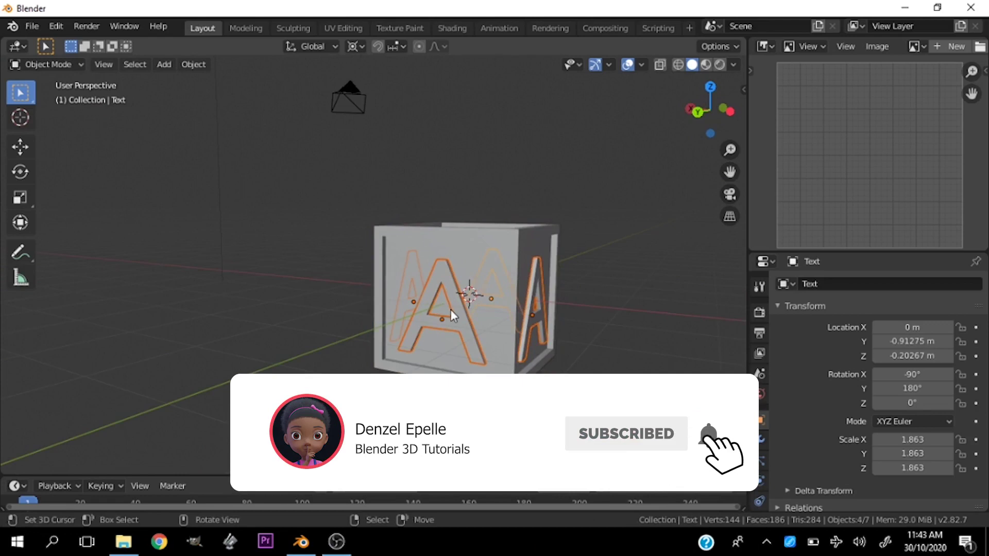
- Isolate the selected letters in local view and select the A block
key(KP_Divide)
key(KP_1)
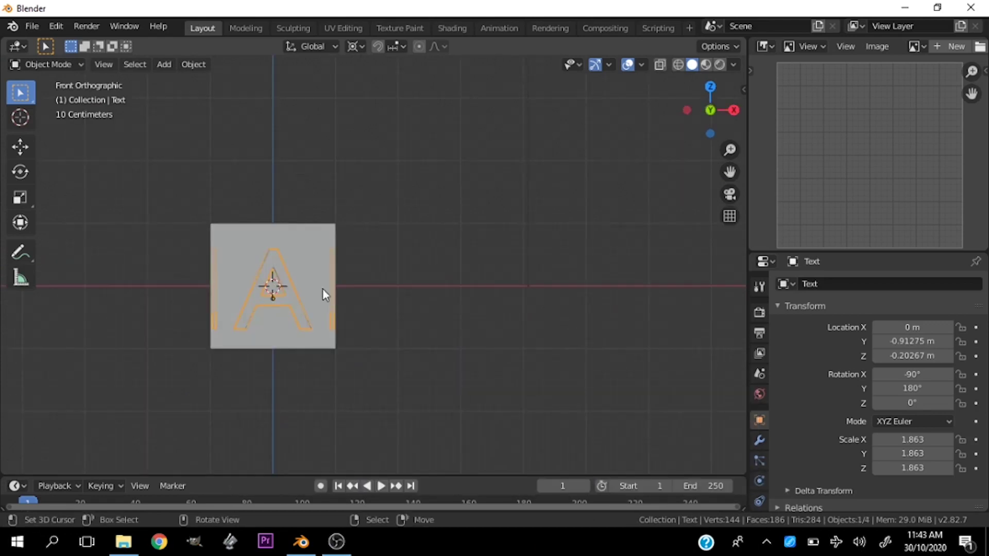
scroll(308, 290, up, 3)
key(alt+a)
scroll(309, 292, down, 4)
click(312, 259)
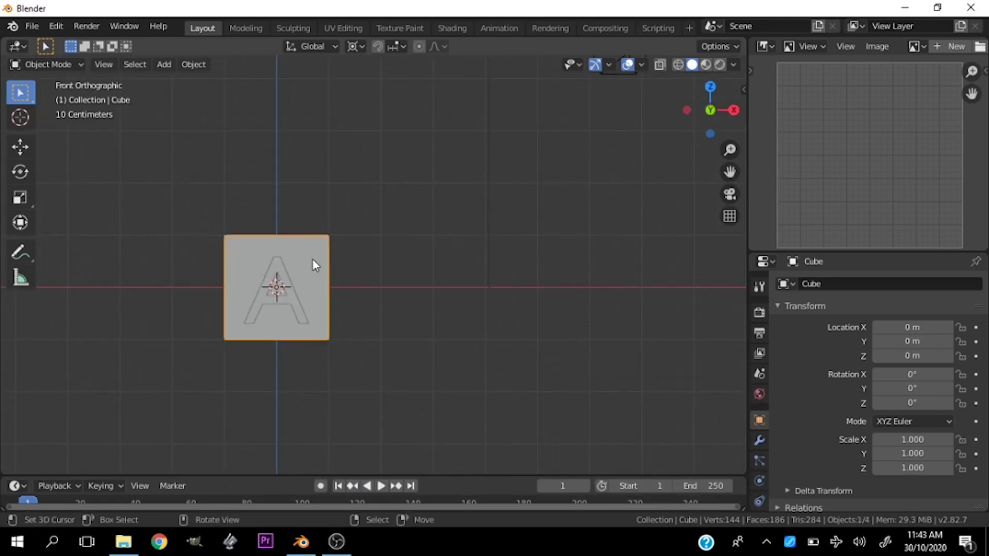
- Place two duplicates of the block in a row along X to its right, one at X 2.4277 m
key(shift+d)
key(x)
click(438, 291)
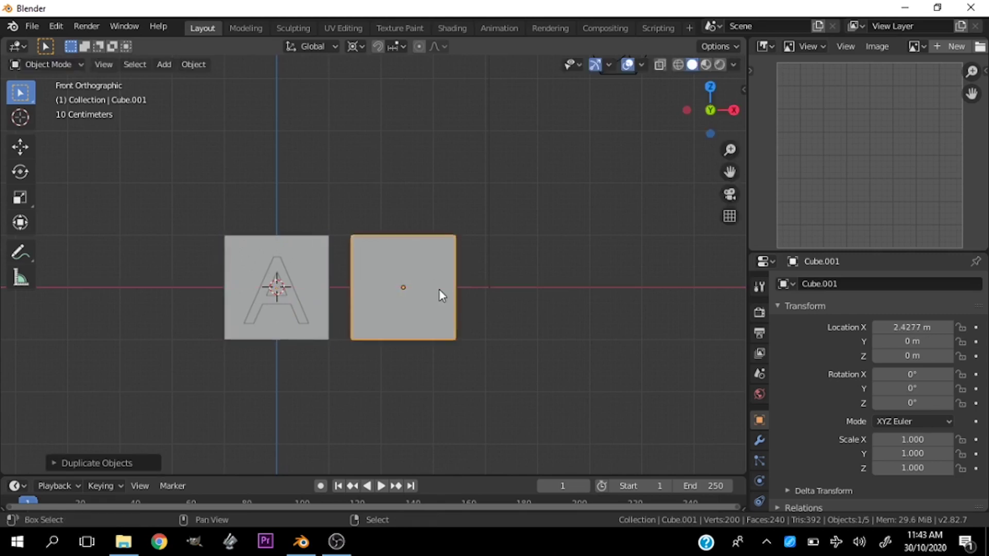
key(shift+d)
key(x)
click(569, 296)
- Join the A letters into the first block with Ctrl+J
click(308, 255)
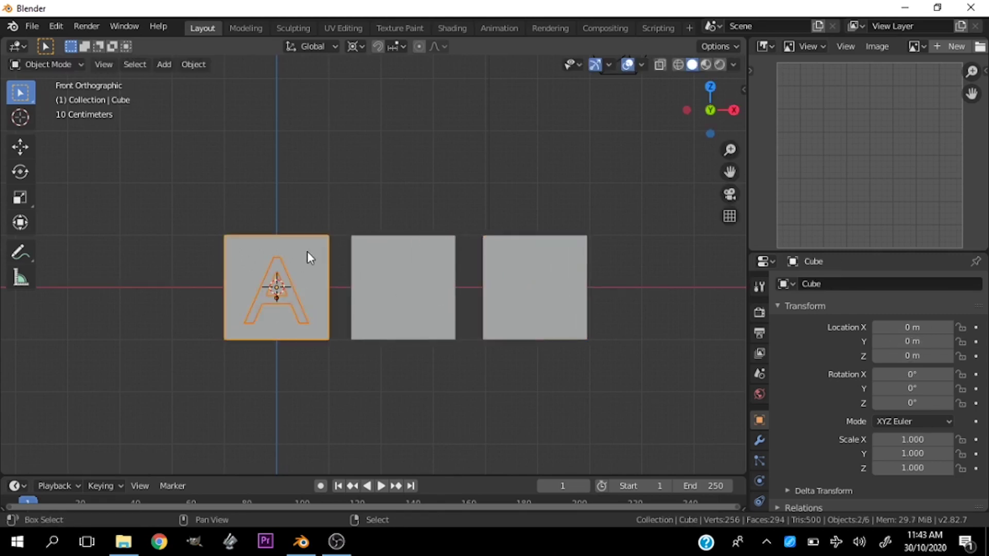
key(ctrl+j)
click(363, 256)
mouse_move(363, 256)
middle_down()
mouse_move(319, 296)
mouse_move(335, 327)
mouse_move(292, 290)
middle_up()
- Add a new text object standing upright, rotated 90° about X
key(KP_1)
scroll(350, 265, down, 2)
key(shift+a)
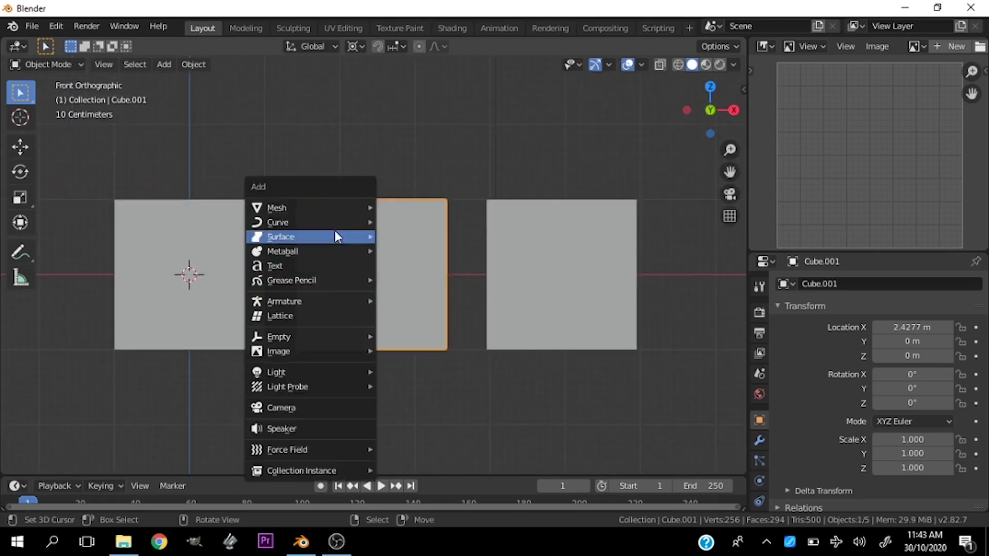
click(279, 269)
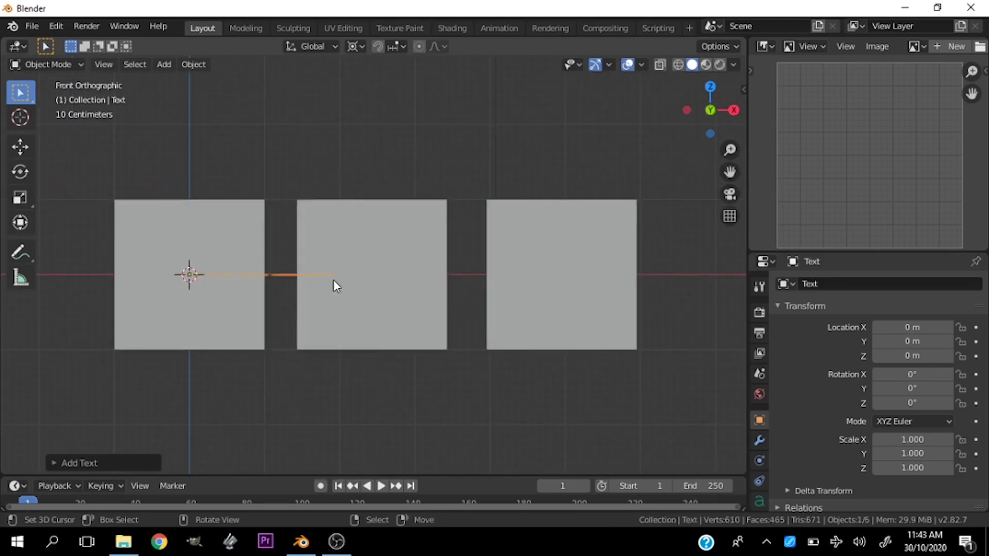
key(r)
key(x)
key(9)
key(Return)
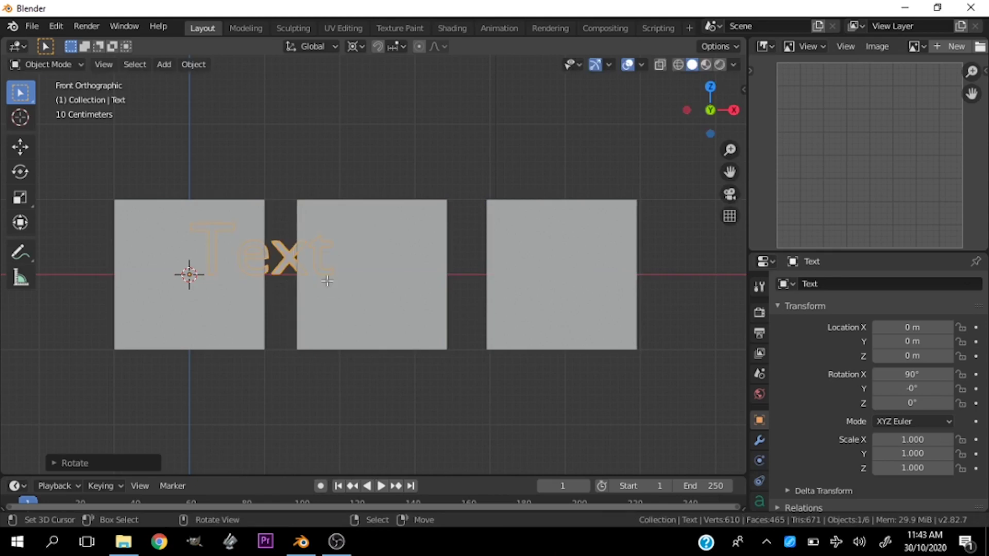
- Replace the default text with the single letter B
key(Tab)
key(BackSpace)
key(BackSpace)
key(BackSpace)
key(BackSpace)
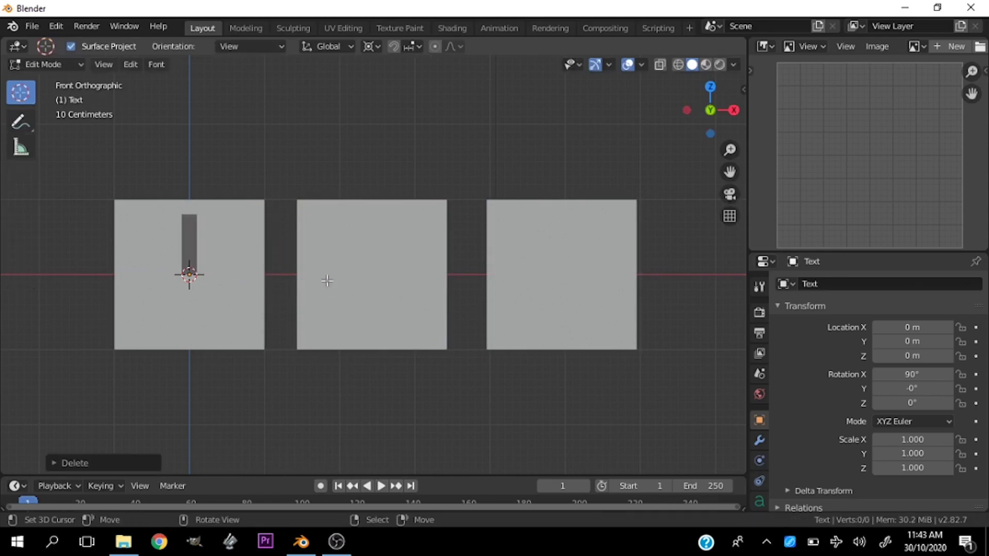
text(A)
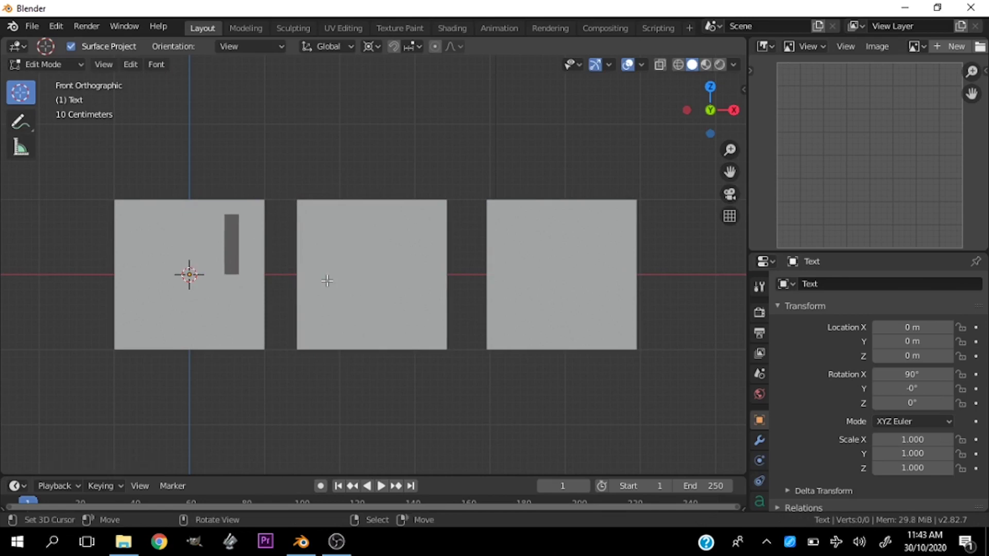
key(Tab)
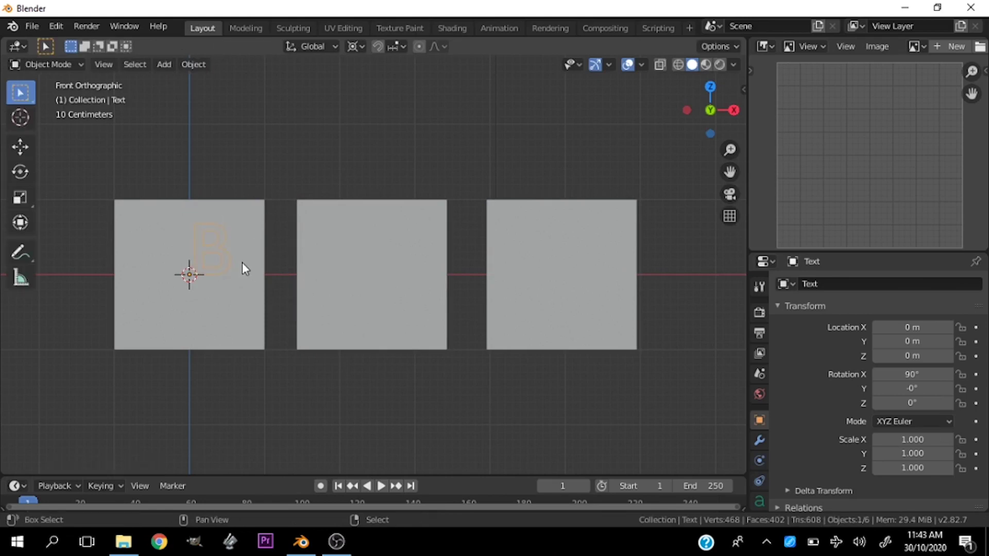
- Duplicate the letter to its right and change the copy to a capital C
key(shift+d)
click(322, 256)
key(Tab)
key(BackSpace)
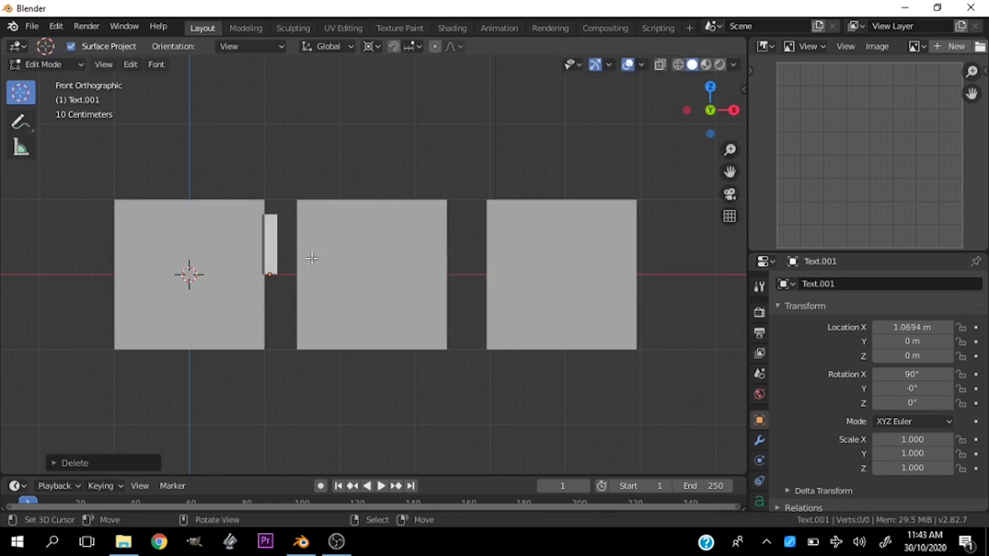
text(c)
key(Return)
key(BackSpace)
key(BackSpace)
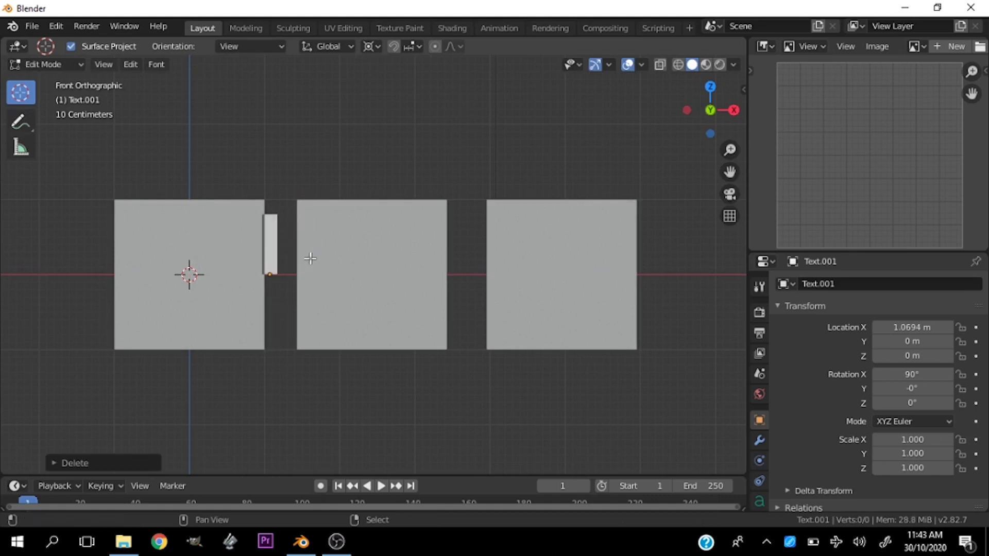
text(C)
key(Tab)
- In X-ray, slide B and C along X onto the middle and right blocks, C at X 3.8921 m
key(alt+z)
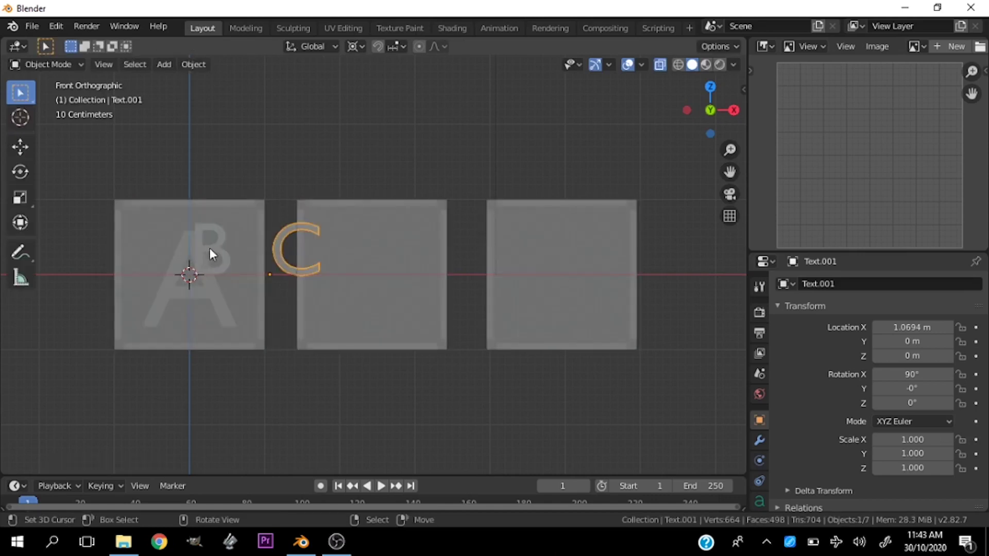
click(209, 248)
key(g)
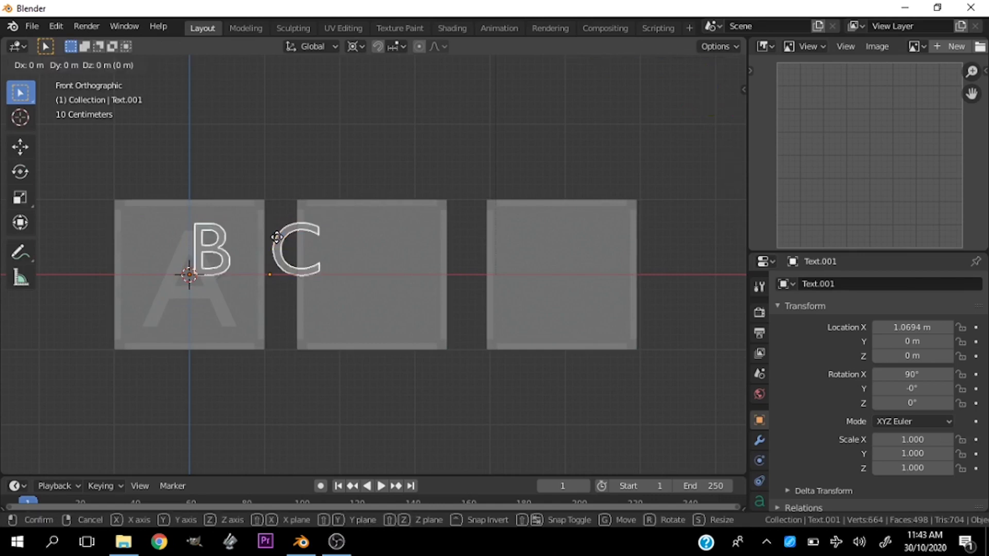
key(x)
click(489, 246)
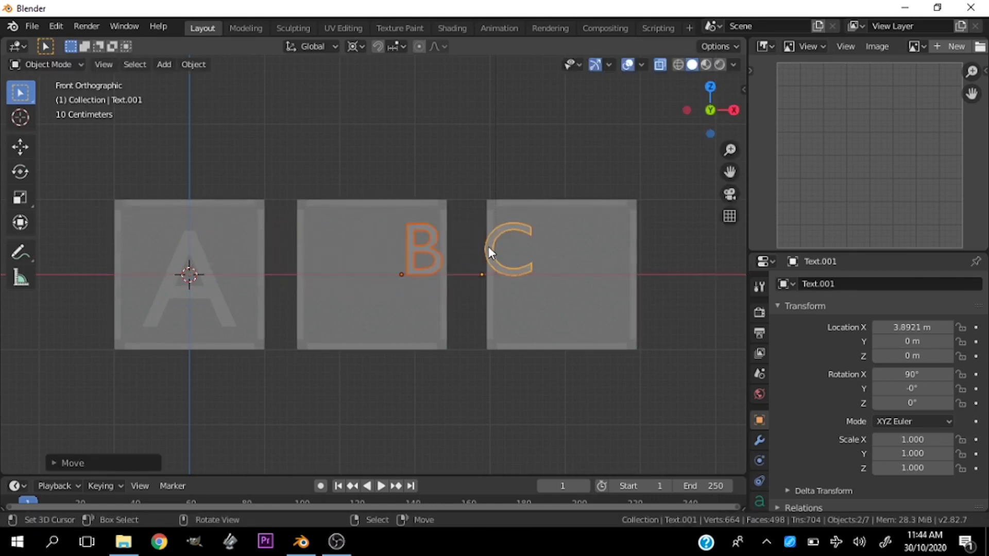
key(Tab)
key(Tab)
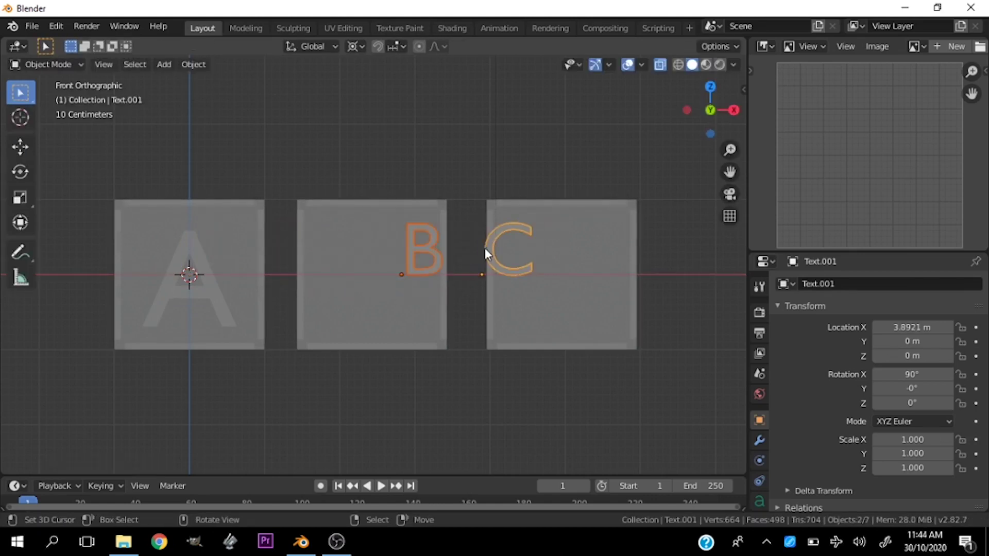
- Convert the B and C letters to mesh and select all their geometry
right_click(484, 248)
click(484, 248)
key(Tab)
scroll(421, 245, up, 5)
scroll(421, 244, up, 3)
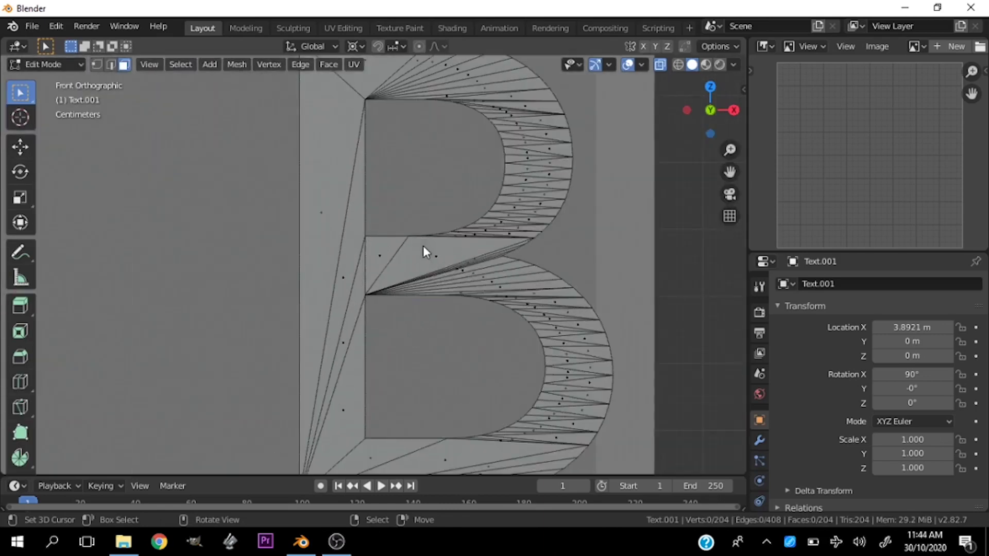
key(Tab)
scroll(422, 252, down, 3)
key(Tab)
scroll(438, 278, down, 3)
key(a)
click(452, 280)
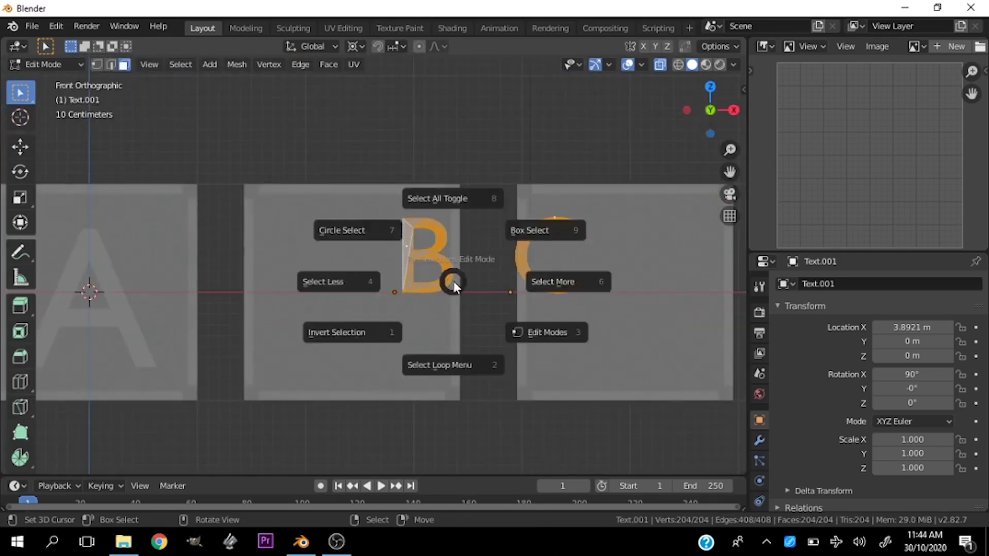
- Extrude the B and C letter faces slightly to give them thickness
mouse_move(452, 281)
middle_down()
mouse_move(457, 322)
mouse_move(484, 252)
middle_up()
scroll(484, 252, up, 4)
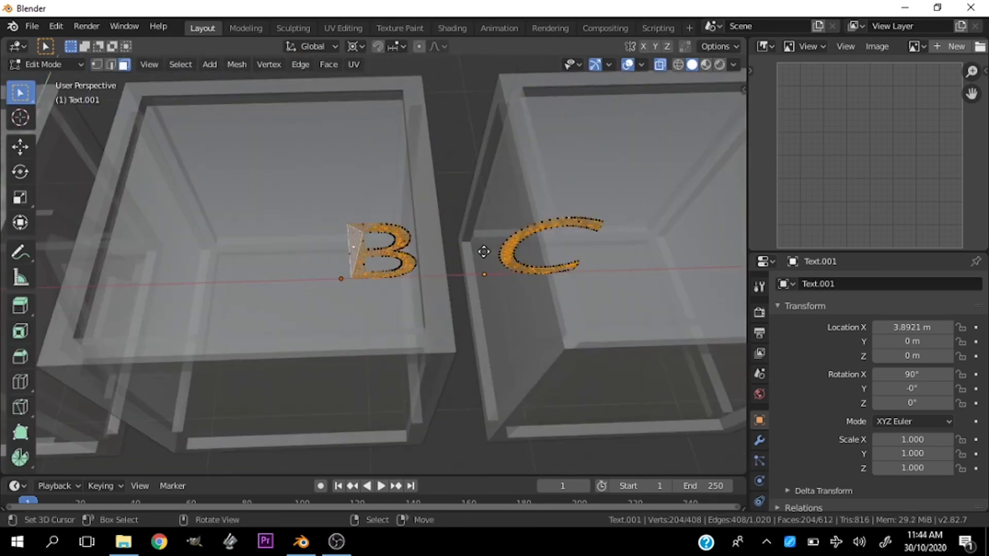
key(e)
click(484, 251)
key(Tab)
scroll(468, 275, down, 5)
scroll(469, 276, up, 3)
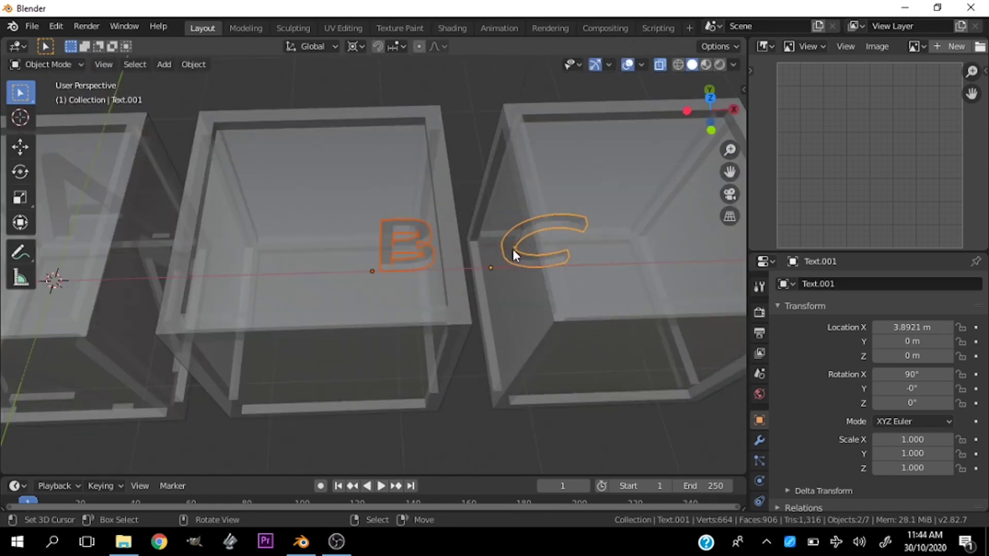
- Move the letters along Y onto the blocks' front faces, C at Y -1.2845 m
key(KP_7)
key(g)
key(y)
click(490, 399)
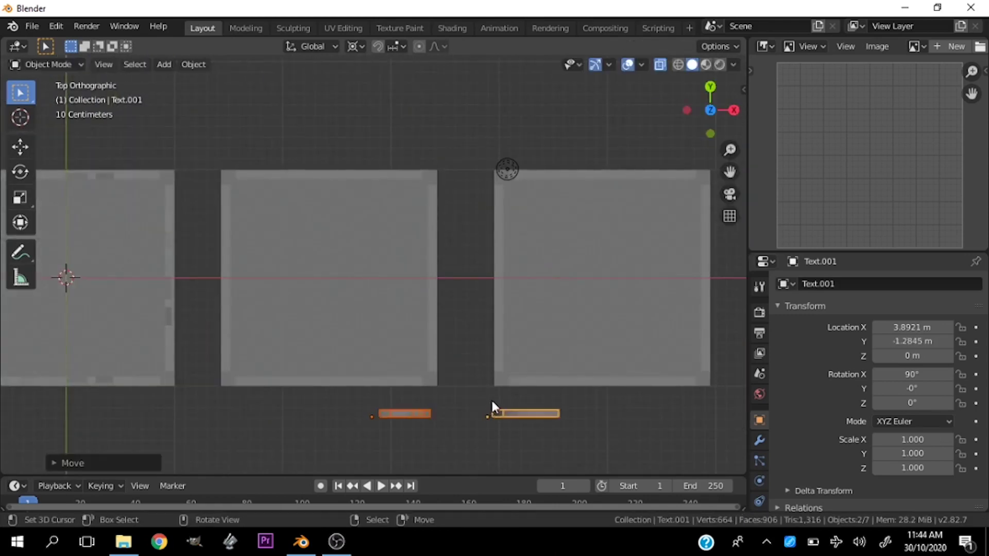
click(409, 342)
middle_drag(409, 342, 414, 349)
- Snap the 3D cursor to the centre of the B block's front face
key(Tab)
click(361, 284)
key(alt+z)
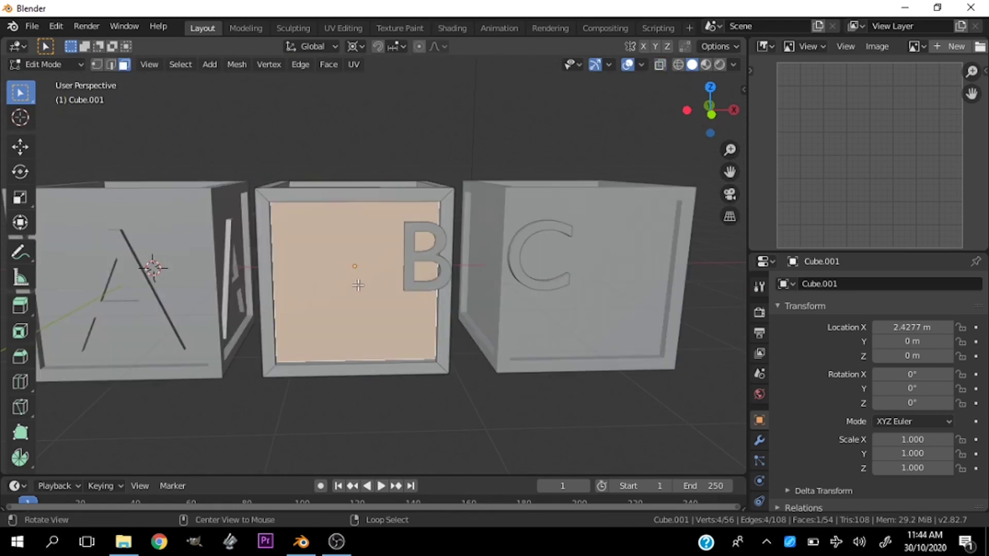
key(shift+s)
click(353, 335)
key(Tab)
- Reset the B letter's origin with Object > Set Origin
click(412, 263)
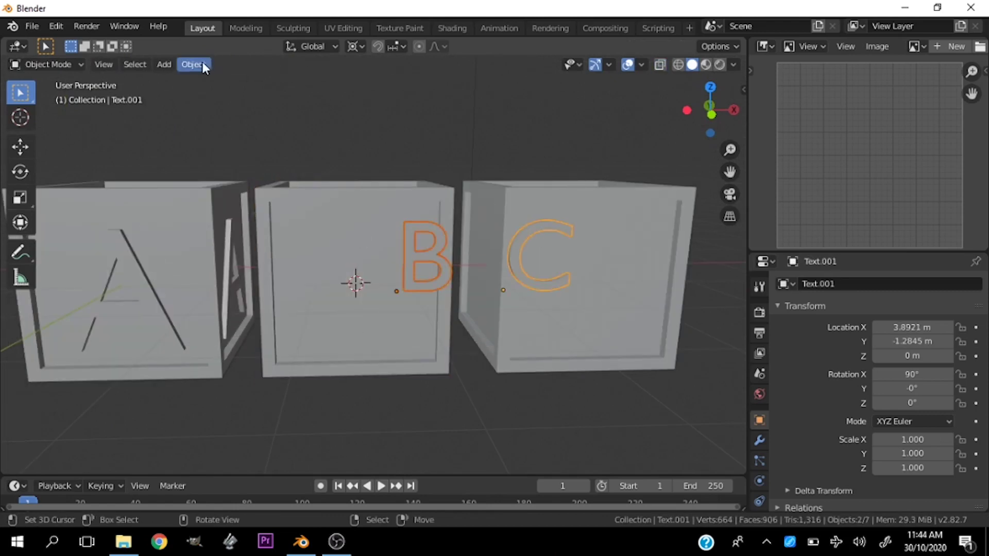
click(202, 63)
click(366, 111)
click(406, 270)
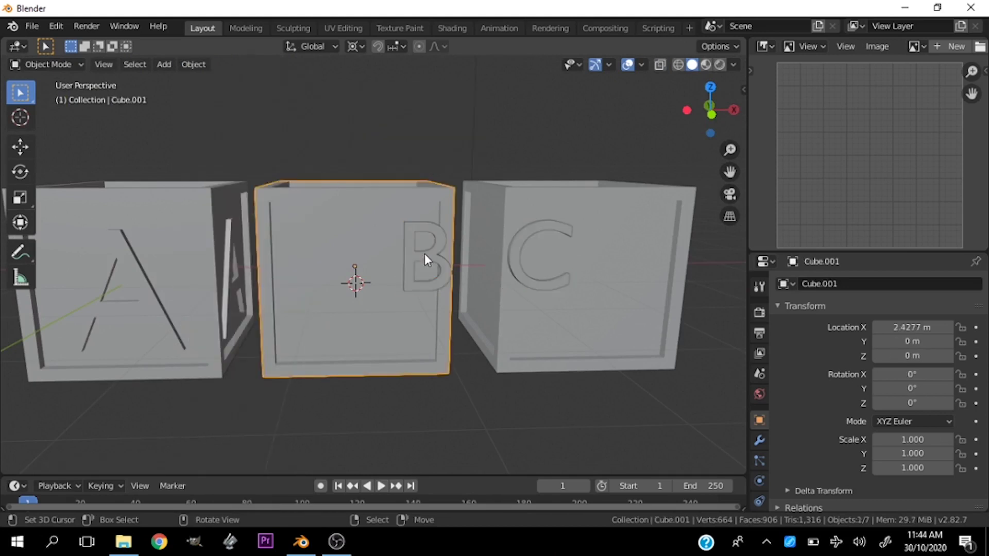
click(424, 253)
- Snap the B letter onto its block's front face and enlarge it in front view
key(shift+s)
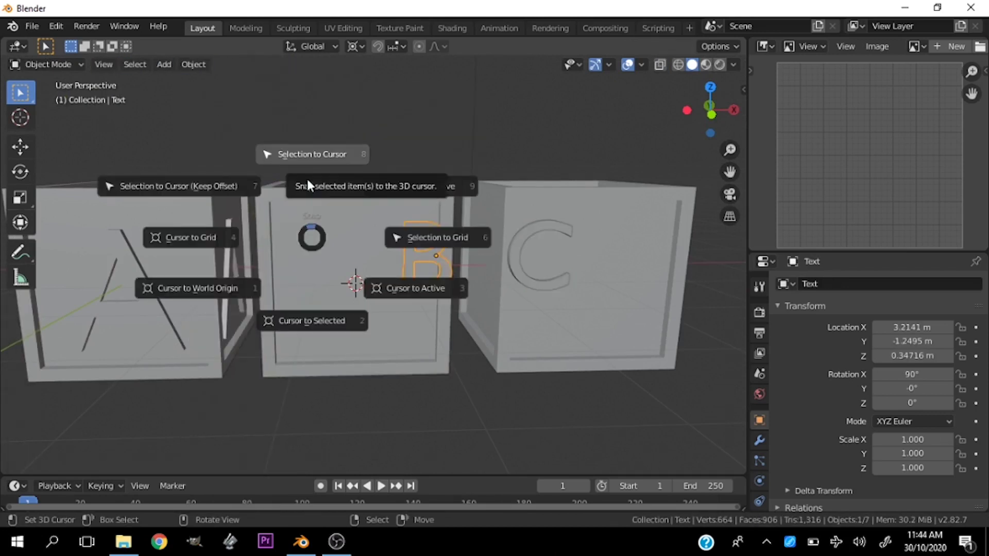
click(307, 184)
scroll(403, 235, down, 3)
scroll(379, 273, up, 5)
key(KP_1)
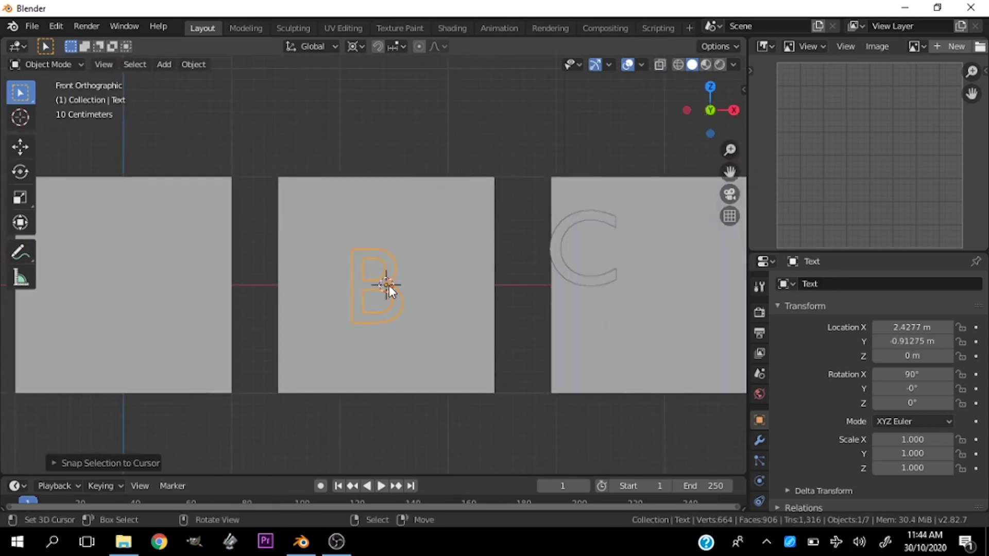
key(s)
click(425, 295)
- Shift the B letter along X and settle its scale at about 1.772
key(g)
key(x)
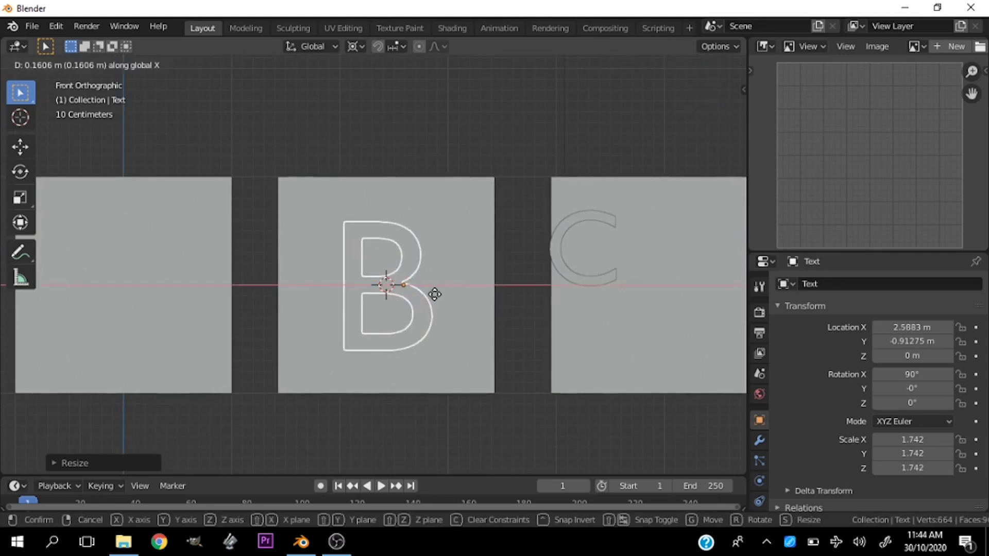
click(443, 294)
key(s)
key(g)
key(x)
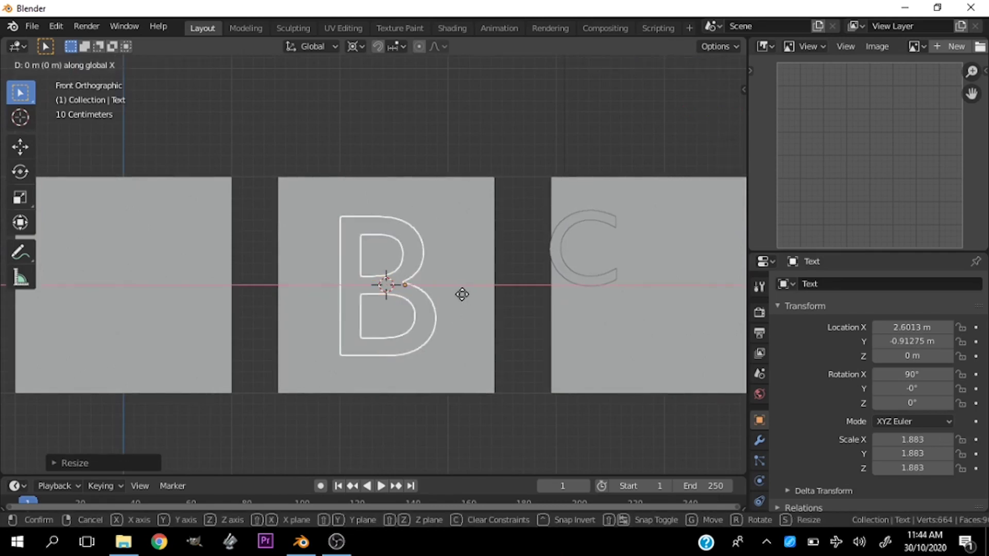
click(462, 295)
key(s)
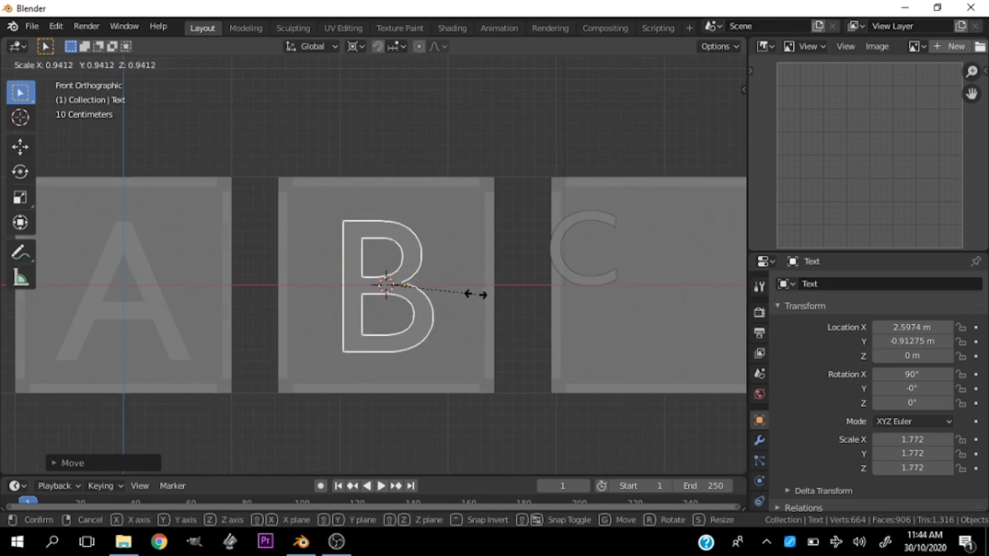
click(475, 295)
scroll(521, 267, down, 3)
- Place the 3D cursor on the C block's front face
click(523, 268)
click(582, 294)
key(Tab)
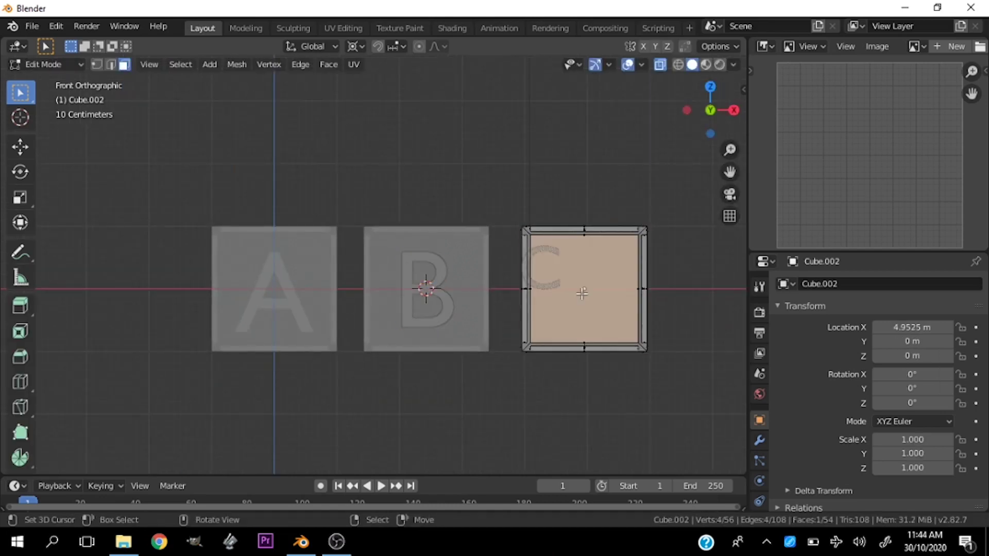
key(shift+s)
click(577, 345)
key(Tab)
- Snap the C letter to the cursor and enlarge it to about 1.883
click(525, 270)
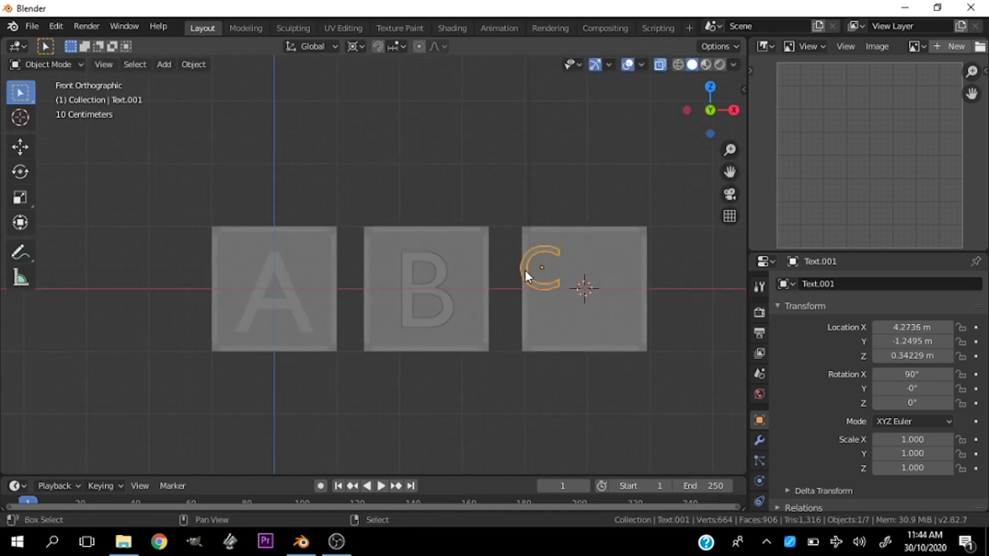
key(shift+s)
click(521, 207)
key(s)
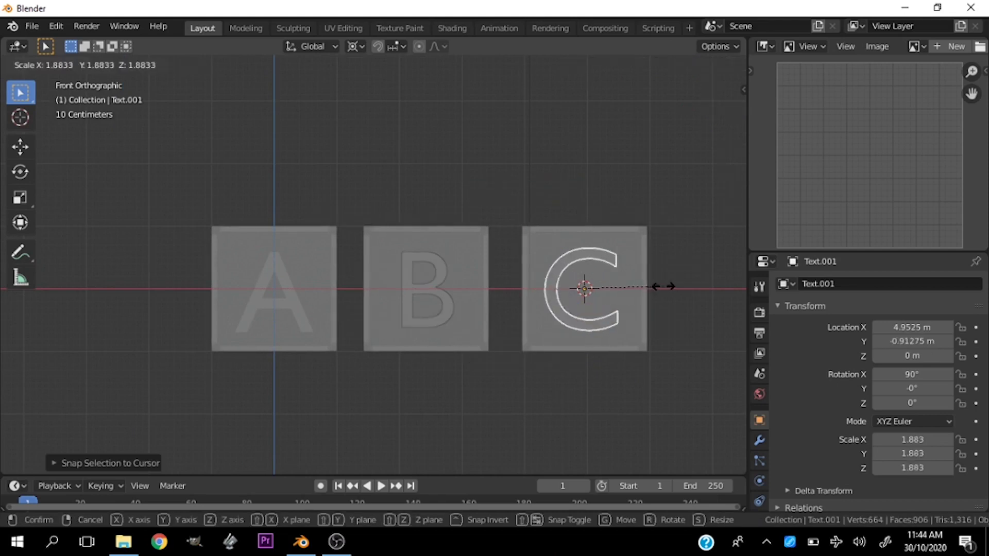
click(653, 294)
click(289, 293)
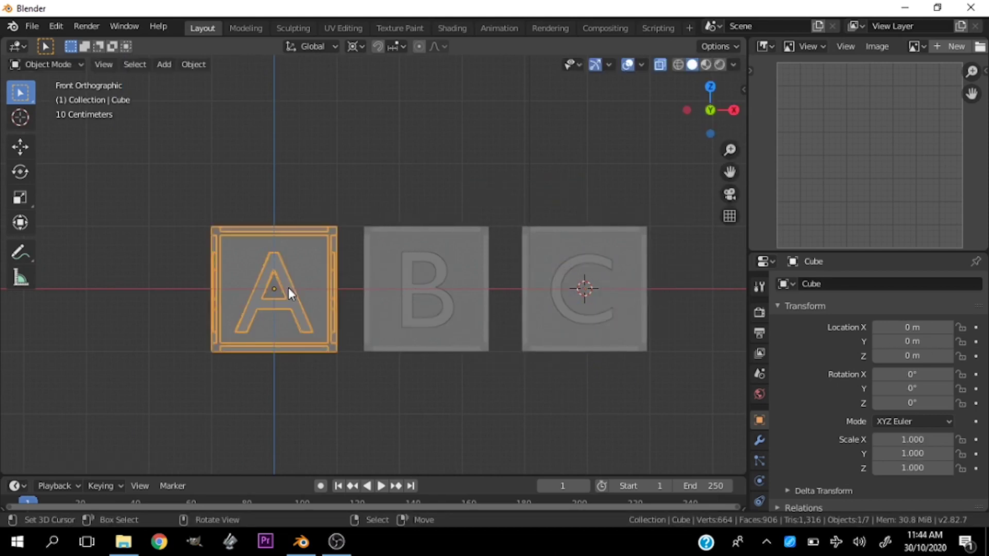
click(412, 278)
- Put the 3D cursor at the B block's centre and make it the pivot point
click(443, 265)
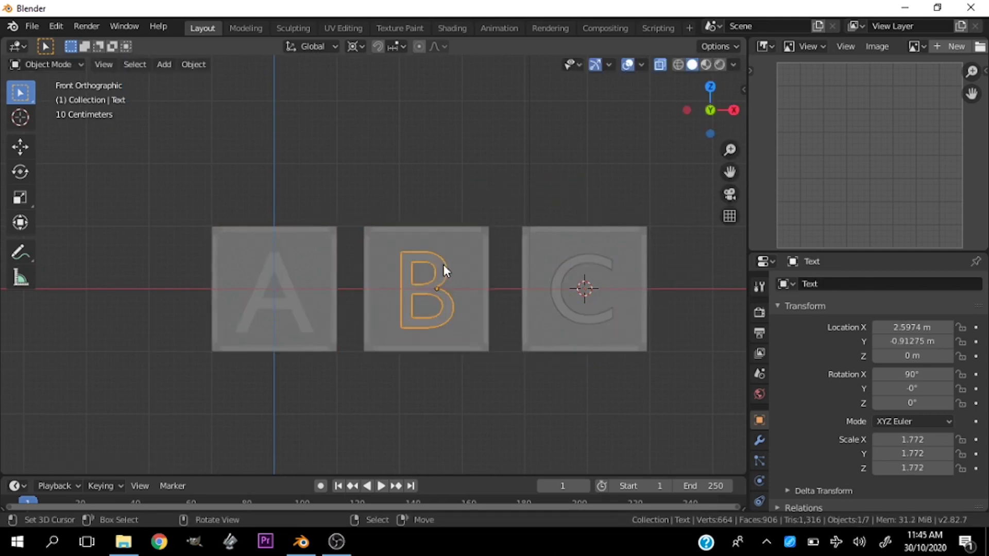
click(441, 262)
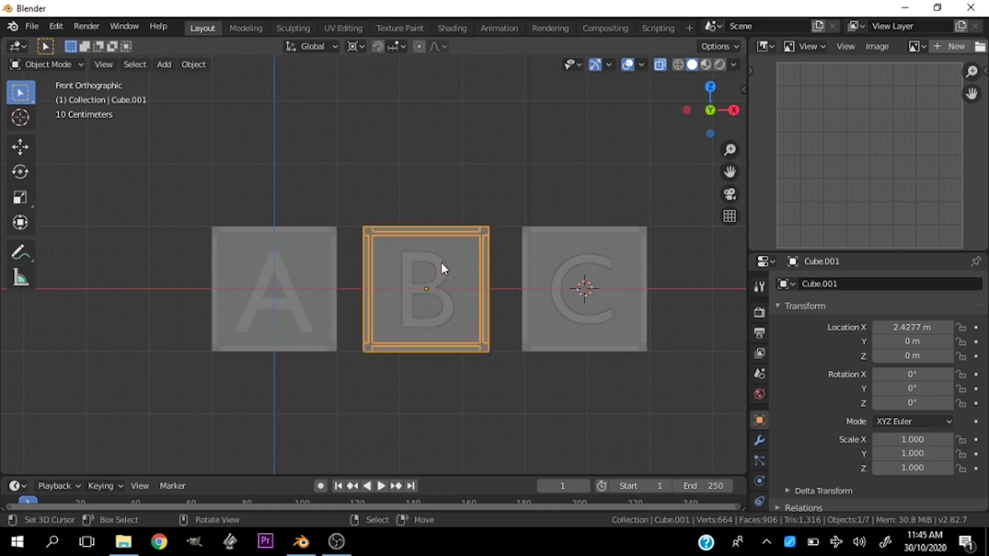
key(KP_7)
scroll(456, 345, up, 4)
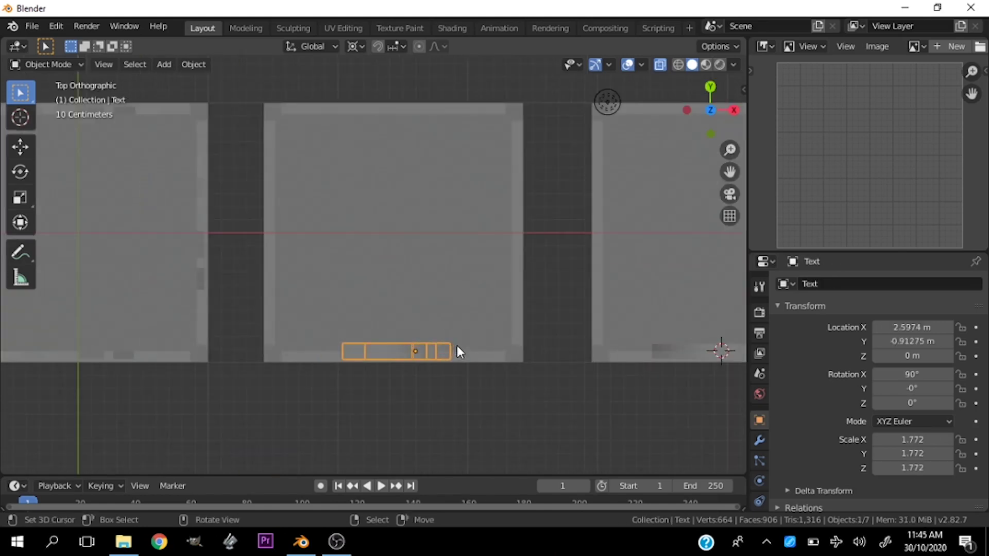
scroll(457, 346, down, 3)
click(421, 298)
key(period)
click(421, 299)
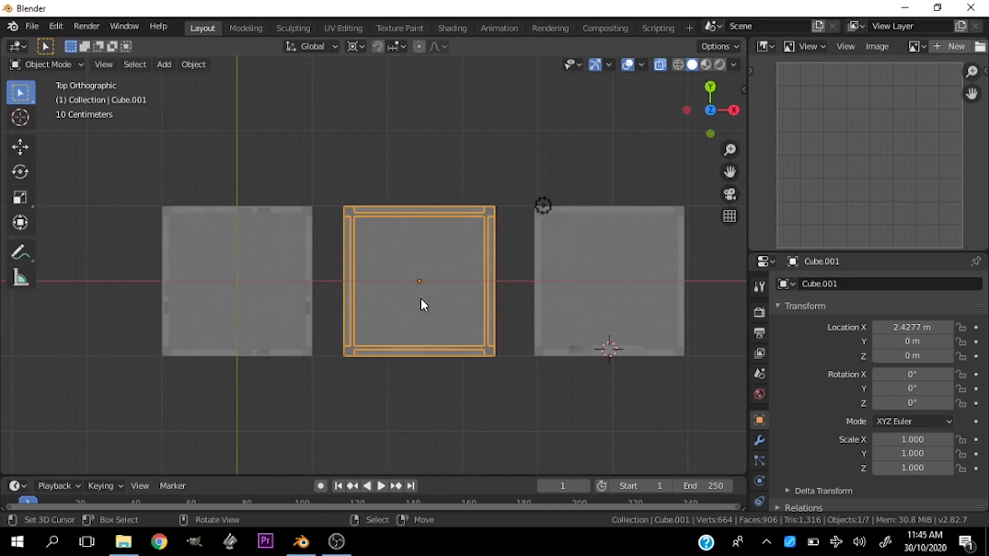
key(shift+s)
click(424, 375)
key(period)
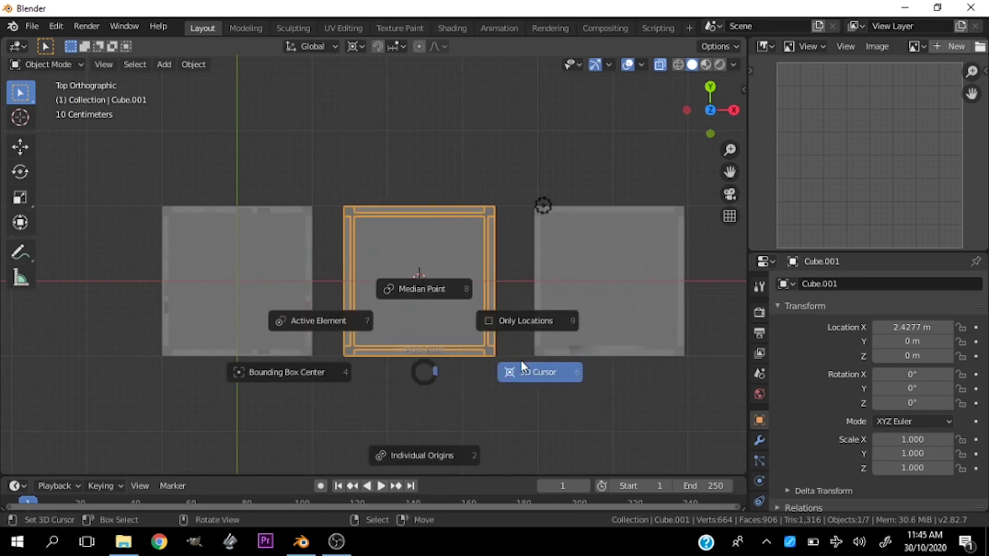
click(429, 357)
- Duplicate the B letter, rotated 90° around the block, onto the remaining side faces
scroll(422, 350, up, 3)
scroll(413, 344, down, 3)
click(412, 341)
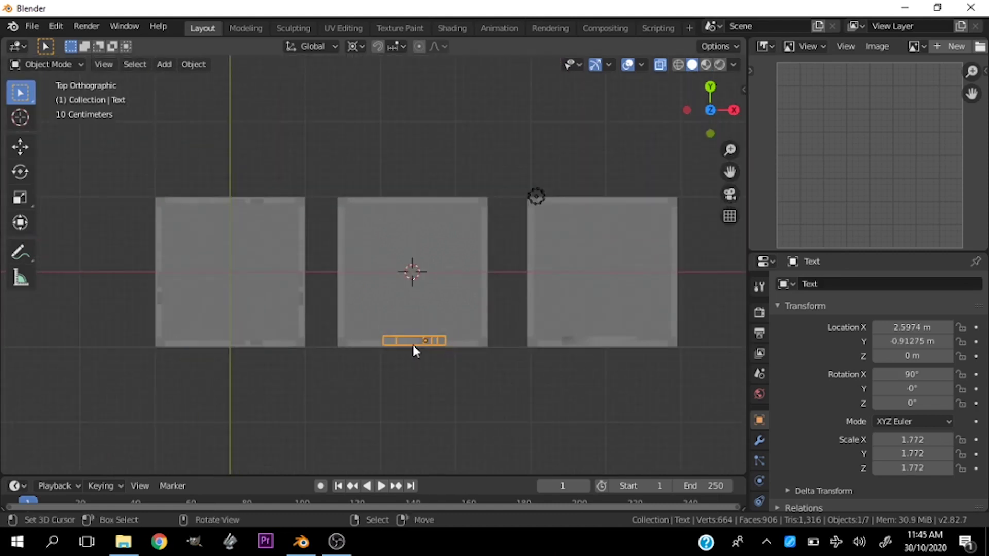
mouse_move(413, 344)
middle_down()
mouse_move(388, 244)
mouse_move(374, 318)
middle_up()
key(KP_7)
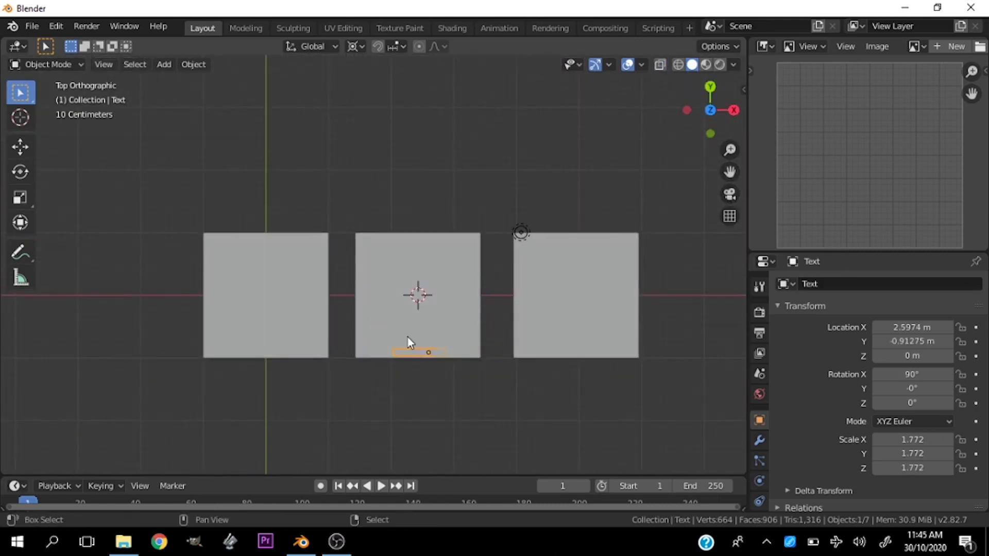
key(shift+d)
key(r)
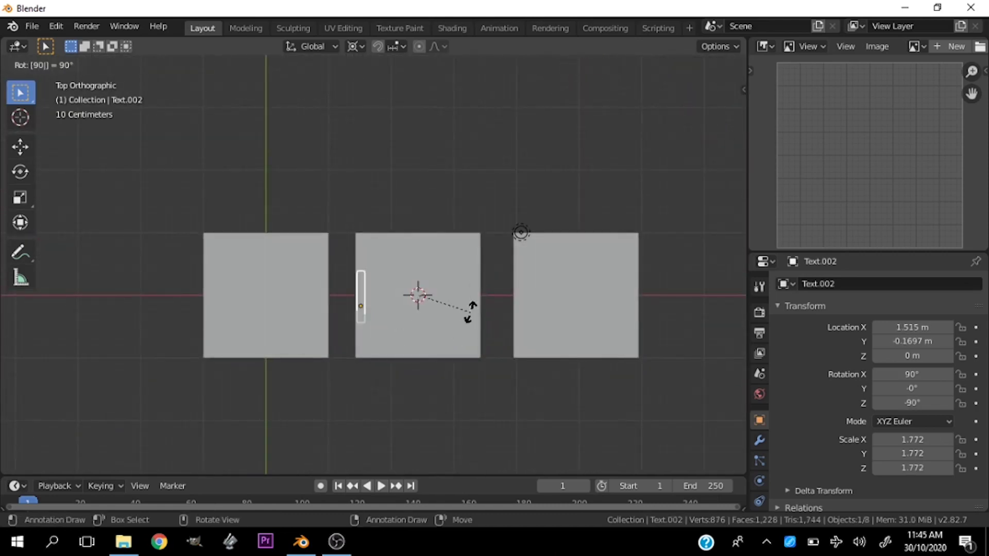
click(471, 312)
key(shift+r)
key(shift+r)
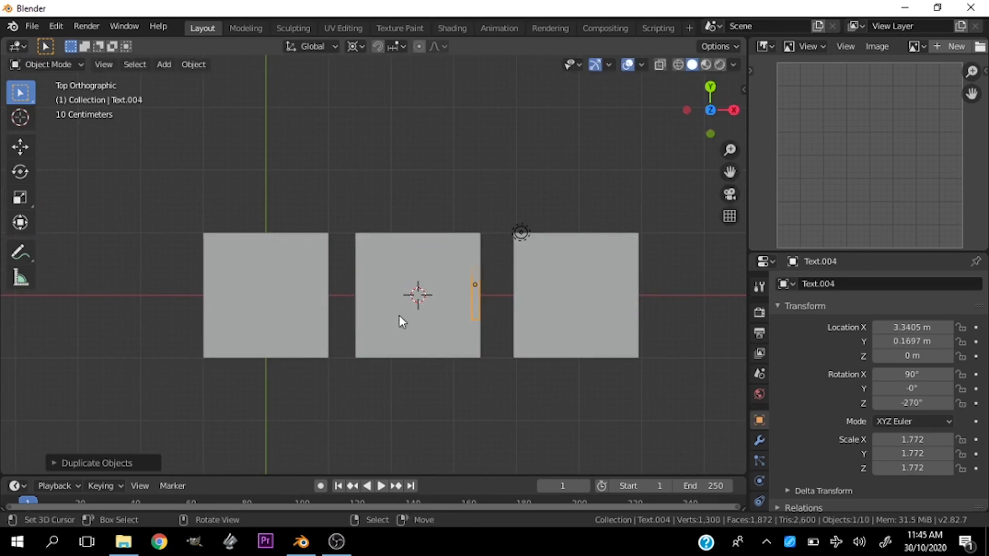
- Select all the B copies and scale them down to about 1.721
middle_drag(399, 314, 402, 331)
scroll(397, 309, up, 3)
shift+click(387, 273)
shift+click(339, 248)
mouse_move(338, 249)
middle_down()
mouse_move(363, 291)
mouse_move(299, 212)
mouse_move(470, 247)
mouse_move(429, 235)
mouse_move(517, 283)
mouse_move(461, 326)
middle_up()
shift+click(298, 212)
key(s)
click(493, 248)
- Fine-tune the B letters' size and join them into the B block
key(s)
click(471, 326)
scroll(410, 305, down, 3)
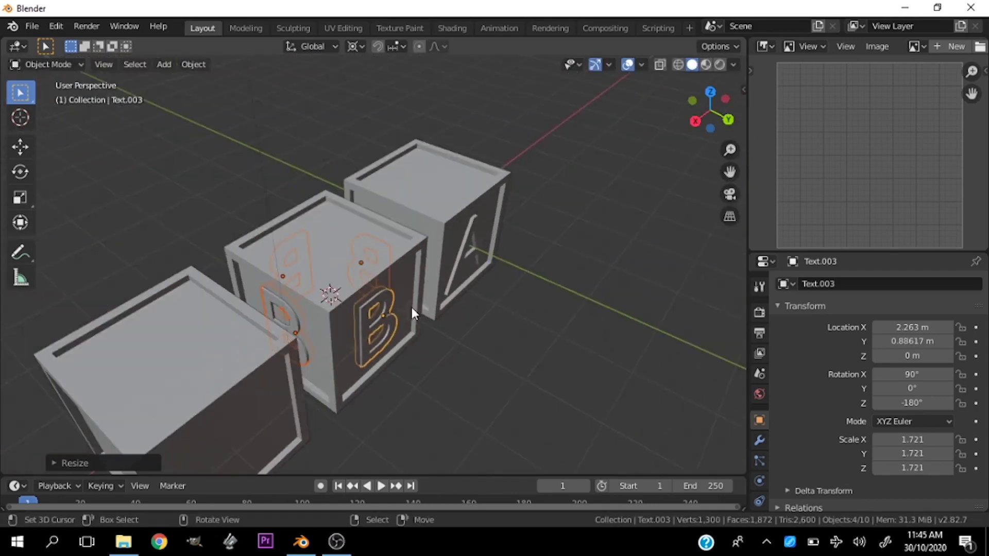
scroll(456, 331, up, 3)
key(s)
click(455, 331)
shift+click(418, 241)
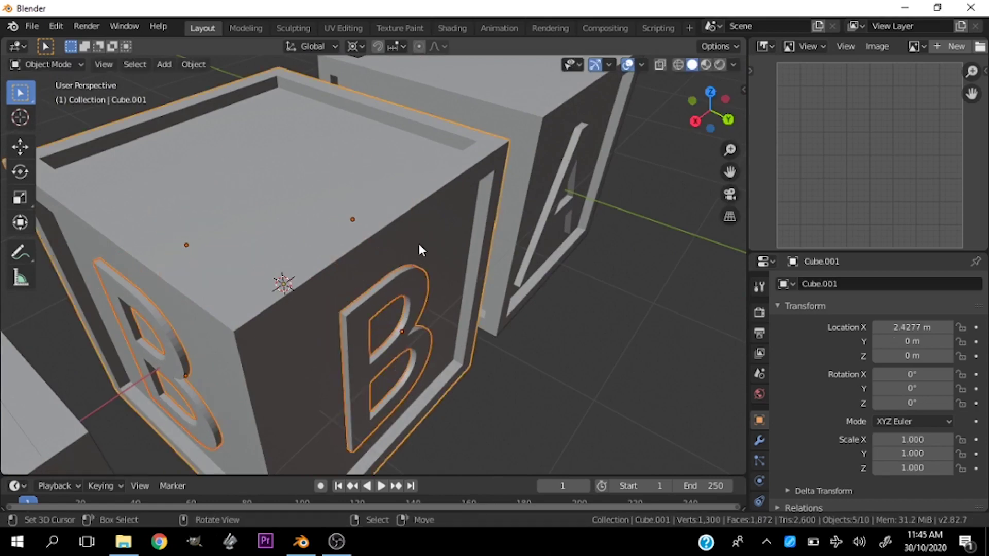
key(ctrl+j)
- Snap the 3D cursor to the C block's centre
scroll(278, 364, down, 5)
right_click(289, 356)
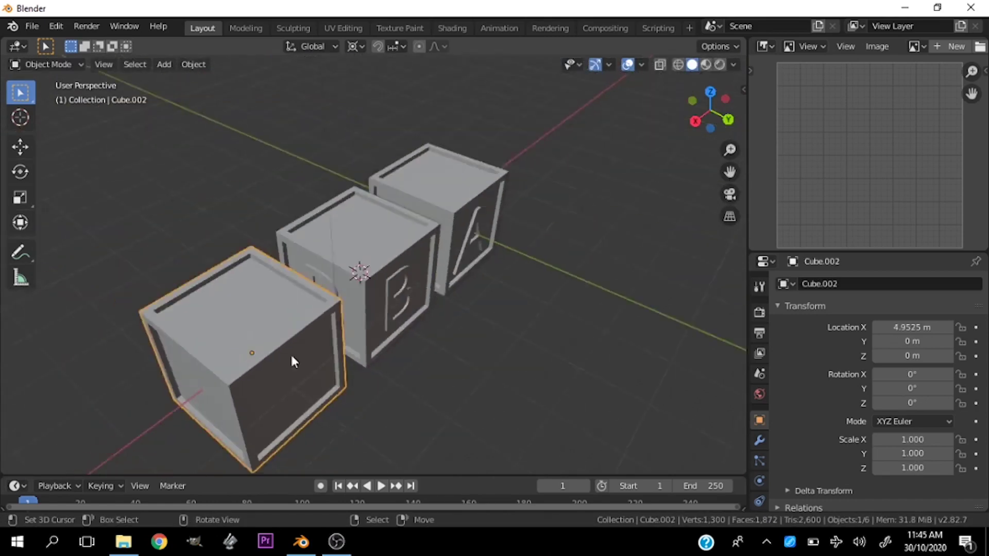
scroll(290, 356, up, 5)
middle_drag(290, 356, 489, 268)
click(489, 221)
middle_drag(489, 221, 524, 236)
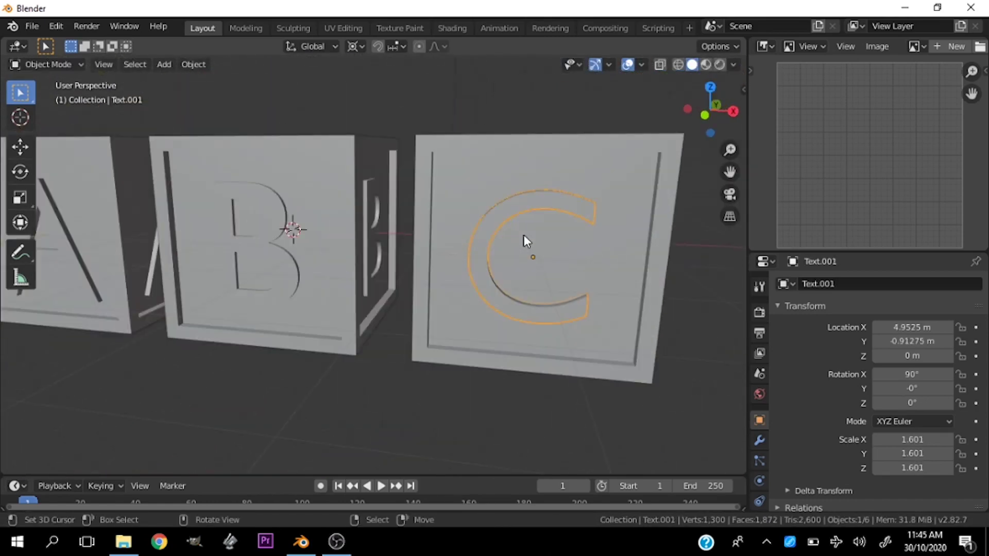
click(539, 177)
key(shift+s)
click(524, 257)
- Duplicate the C letter rotated Z 90° onto each remaining side face
click(529, 208)
key(shift+d)
text(rz90)
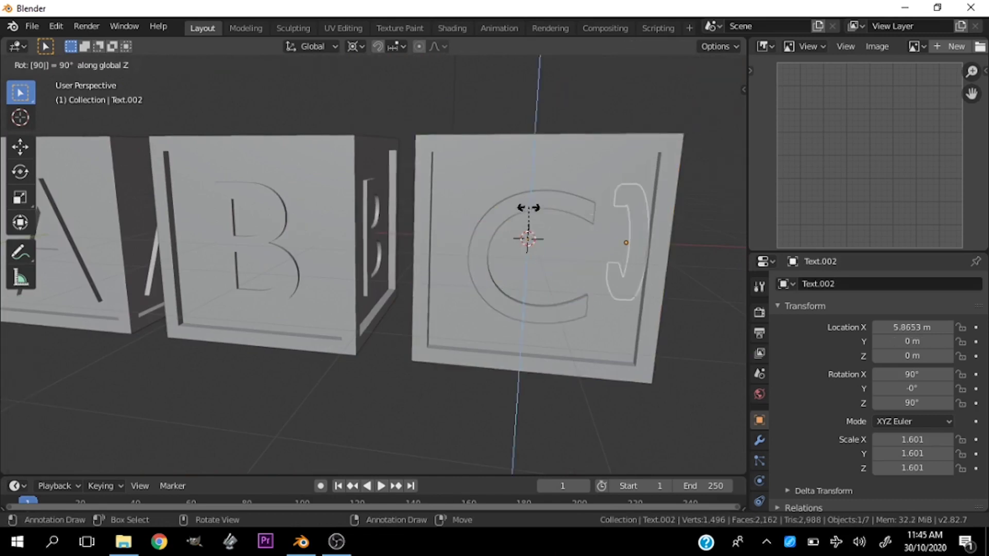
key(Return)
key(shift+r)
key(shift+r)
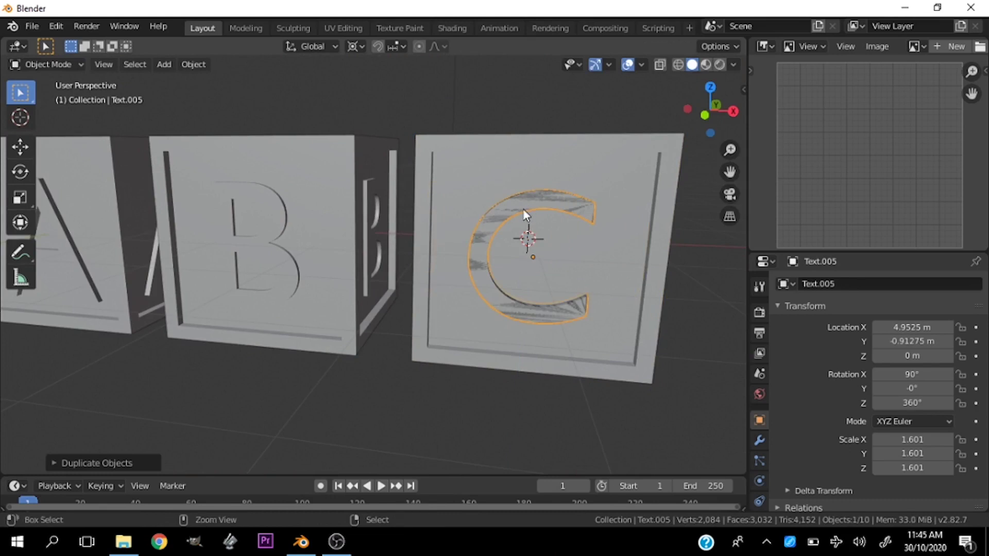
- Join all the C letters and the C block into one object
mouse_move(523, 208)
middle_down()
mouse_move(589, 243)
mouse_move(298, 239)
middle_up()
shift+click(331, 309)
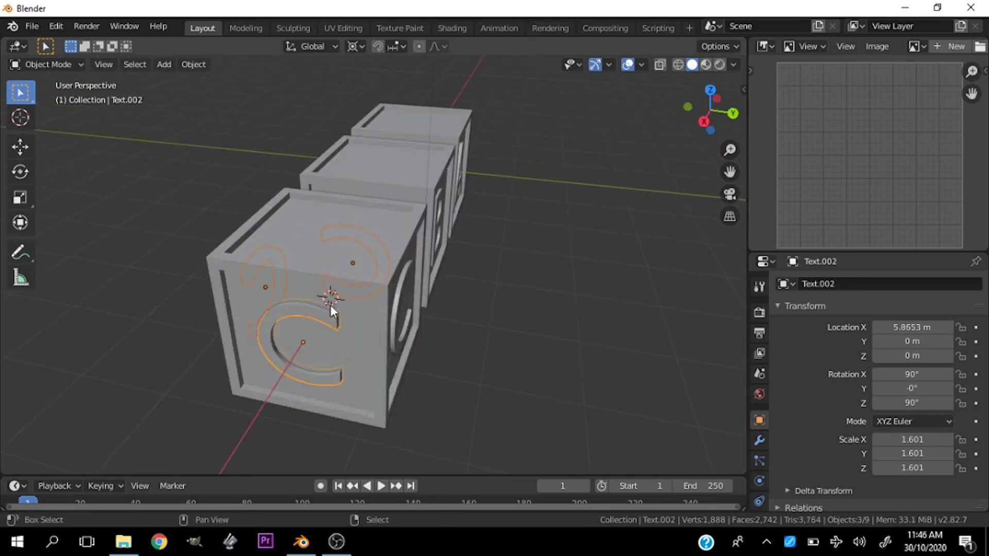
shift+click(403, 273)
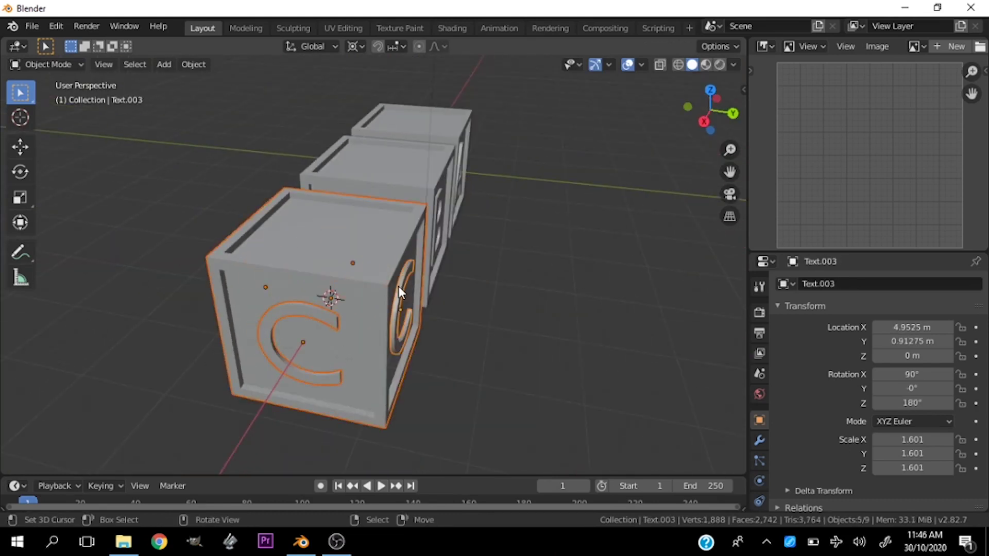
key(ctrl+j)
mouse_move(370, 288)
middle_down()
mouse_move(488, 258)
mouse_move(264, 243)
middle_up()
click(264, 243)
click(442, 253)
- Edit all three blocks and hide their linked frame geometry, leaving only the letters
key(Tab)
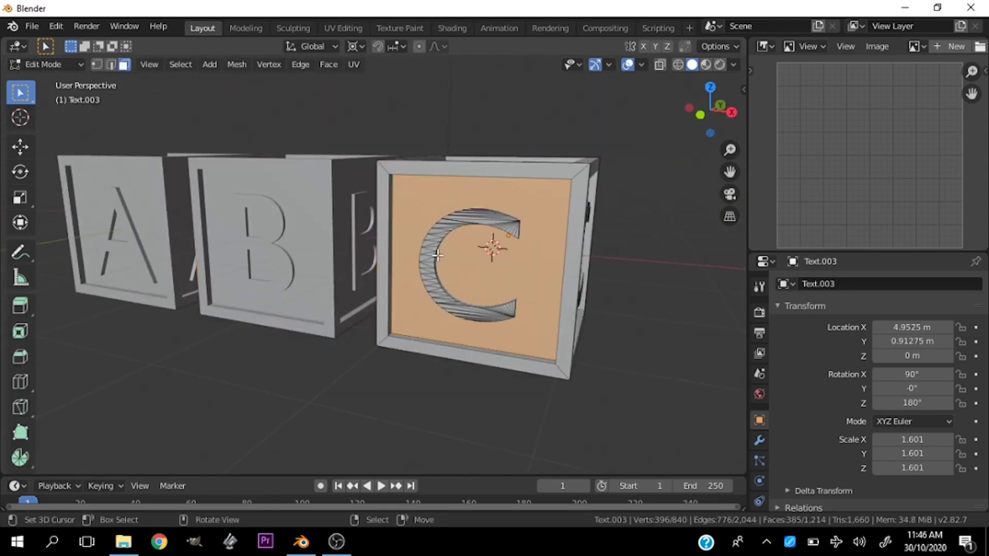
key(Tab)
click(331, 263)
shift+click(209, 237)
shift+click(149, 233)
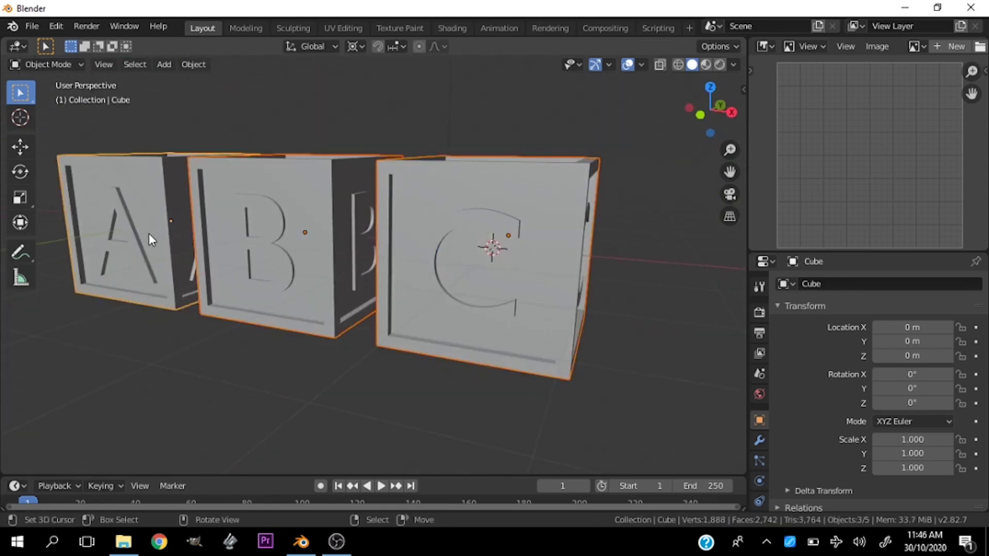
key(Tab)
key(alt+a)
click(305, 222)
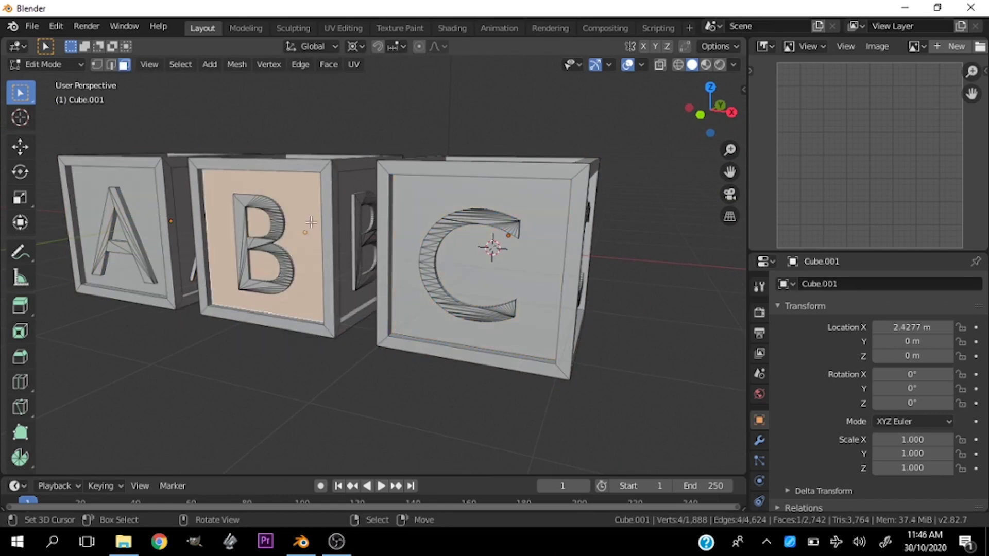
shift+click(496, 230)
key(ctrl+l)
key(h)
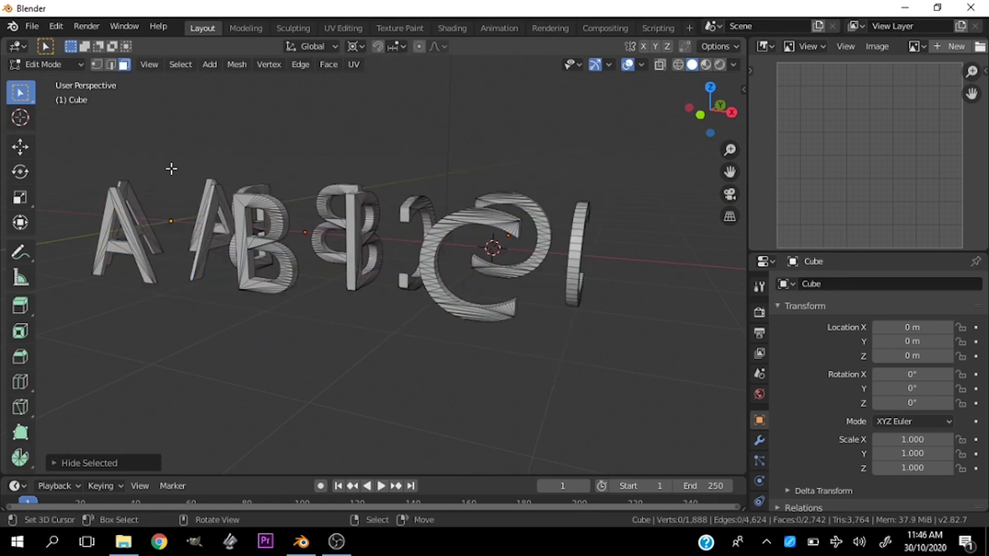
- In top view with X-ray on, box-select the letter pieces around the C block
key(KP_7)
scroll(443, 299, down, 2)
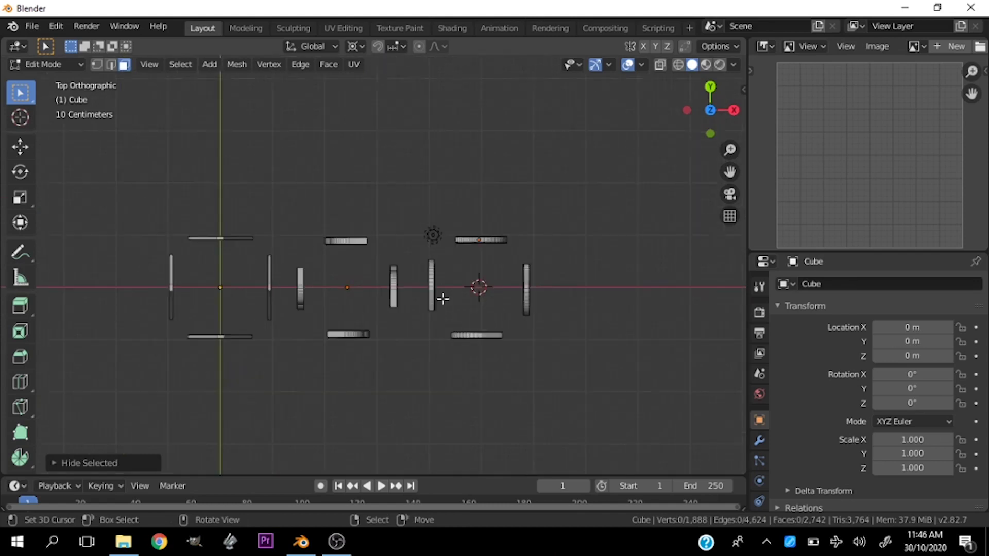
scroll(470, 263, up, 6)
click(492, 198)
scroll(479, 206, down, 1)
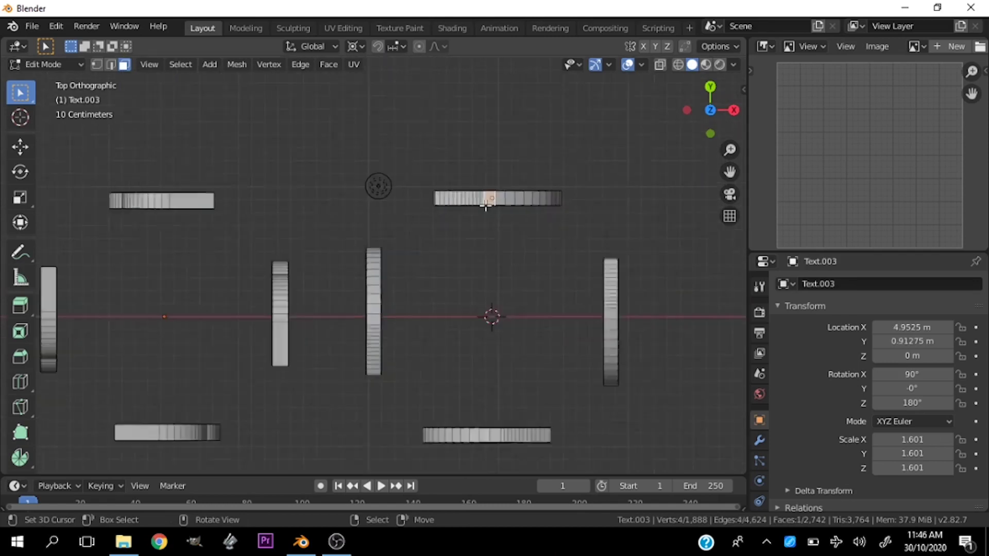
scroll(476, 222, down, 3)
key(alt+z)
key(b)
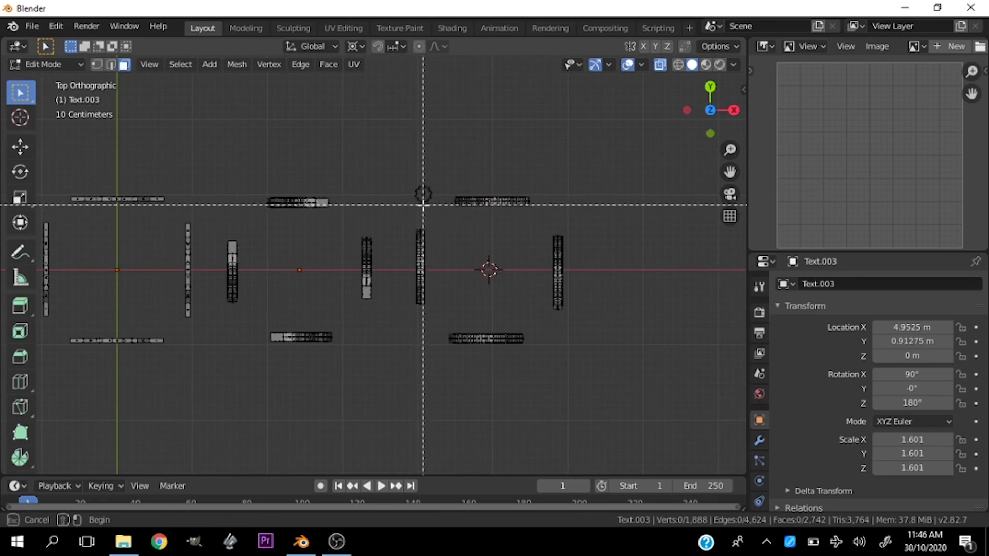
mouse_move(423, 203)
mouse_down()
mouse_move(547, 339)
mouse_move(556, 336)
mouse_up()
- Delete the extra letter faces at the C block, then those around the B block
key(x)
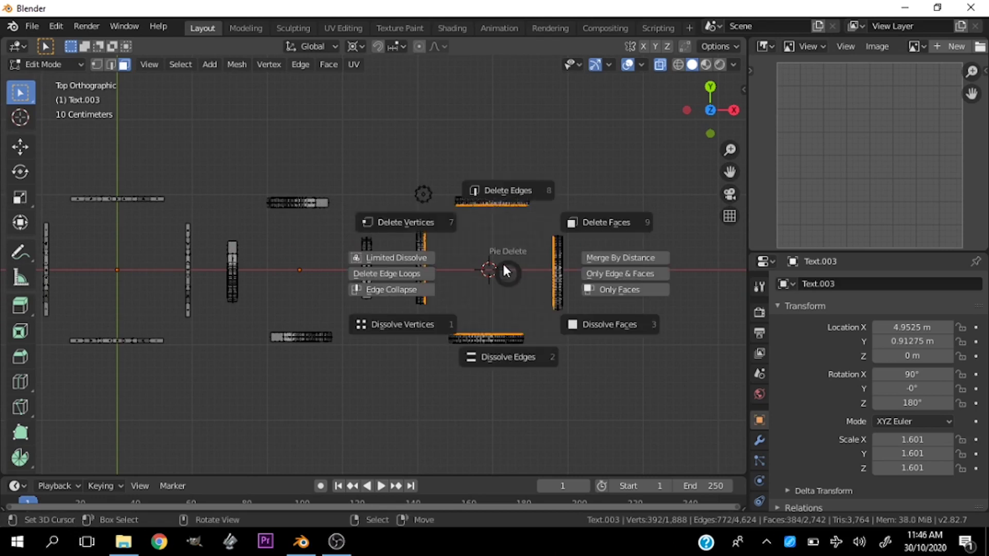
click(573, 222)
key(b)
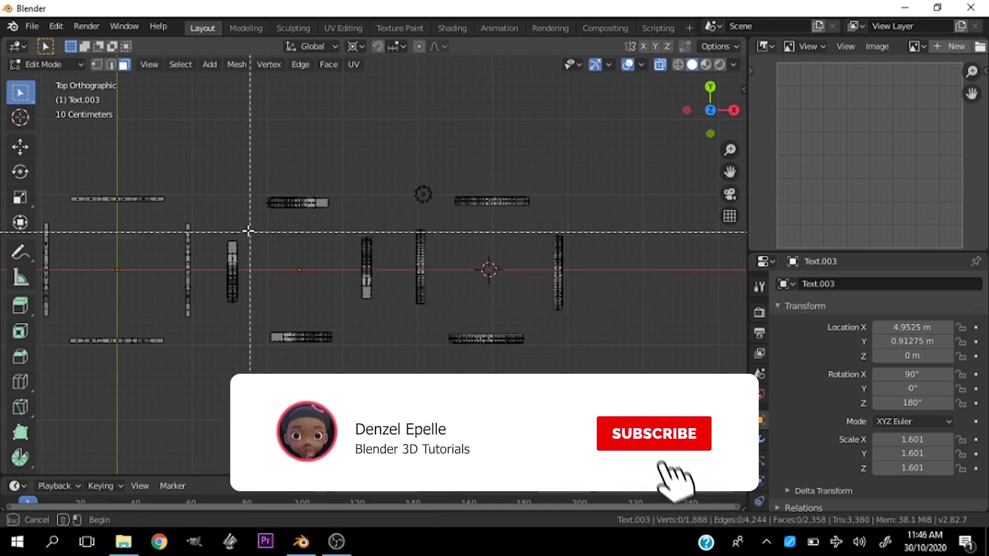
key(b)
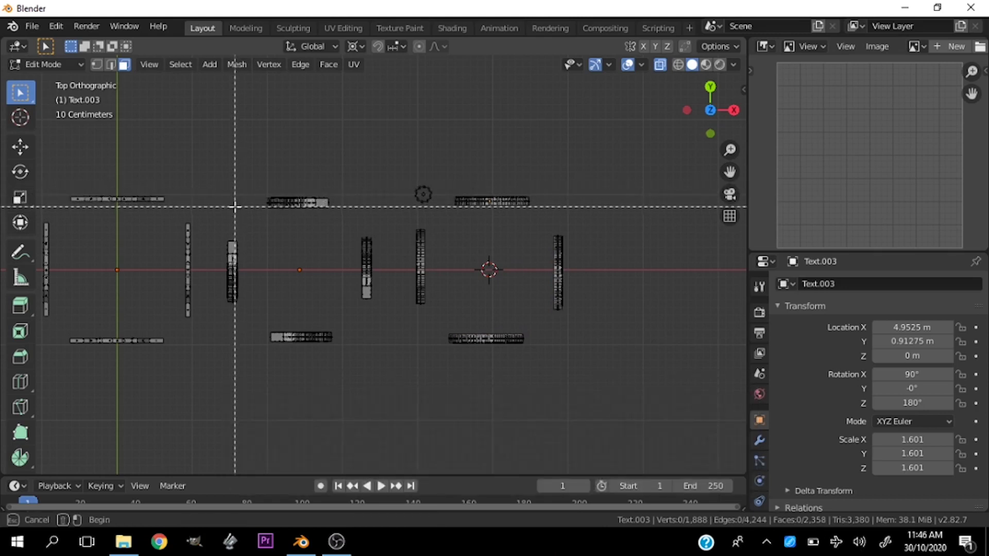
drag(235, 206, 325, 308)
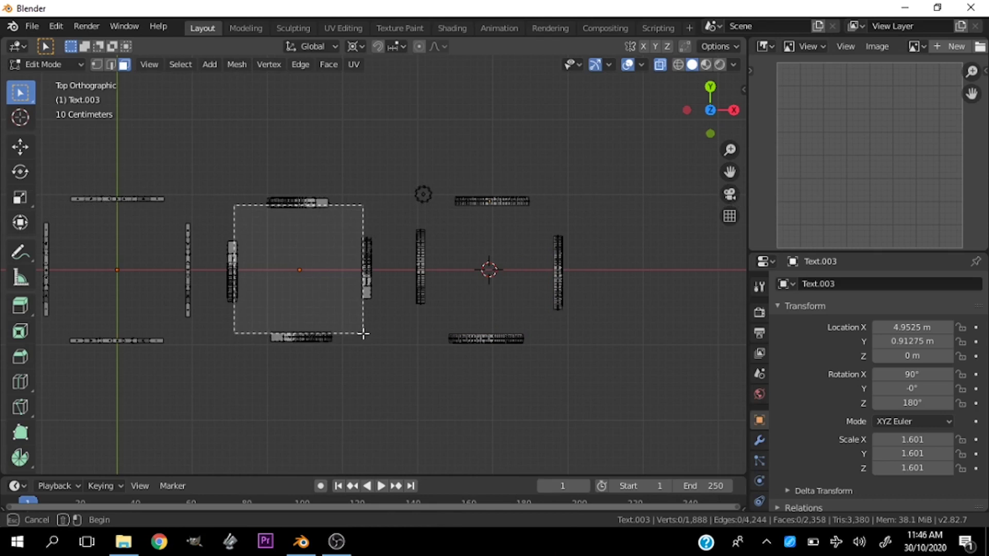
drag(363, 333, 363, 334)
key(x)
click(425, 261)
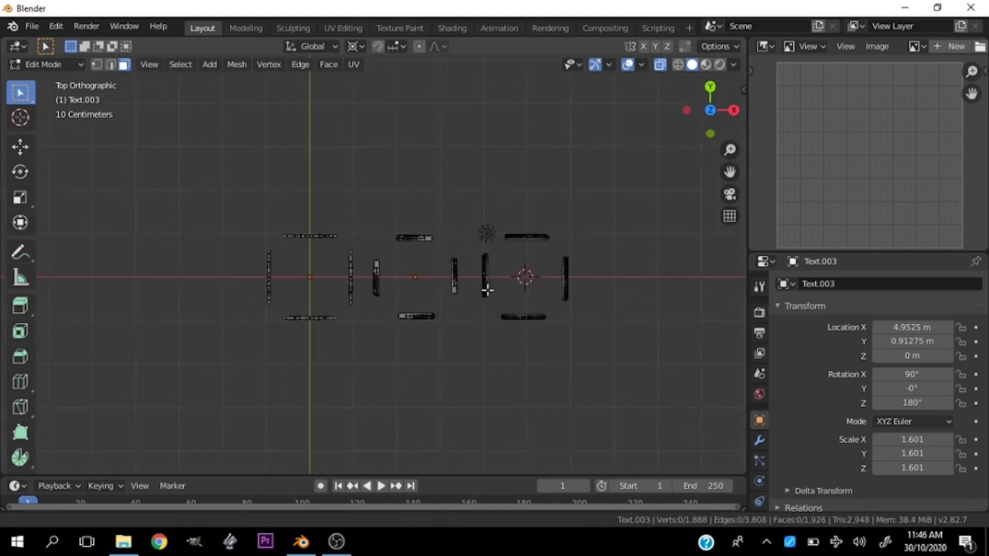
- Box-select and delete the four letter strips around the A block
scroll(379, 255, up, 2)
key(b)
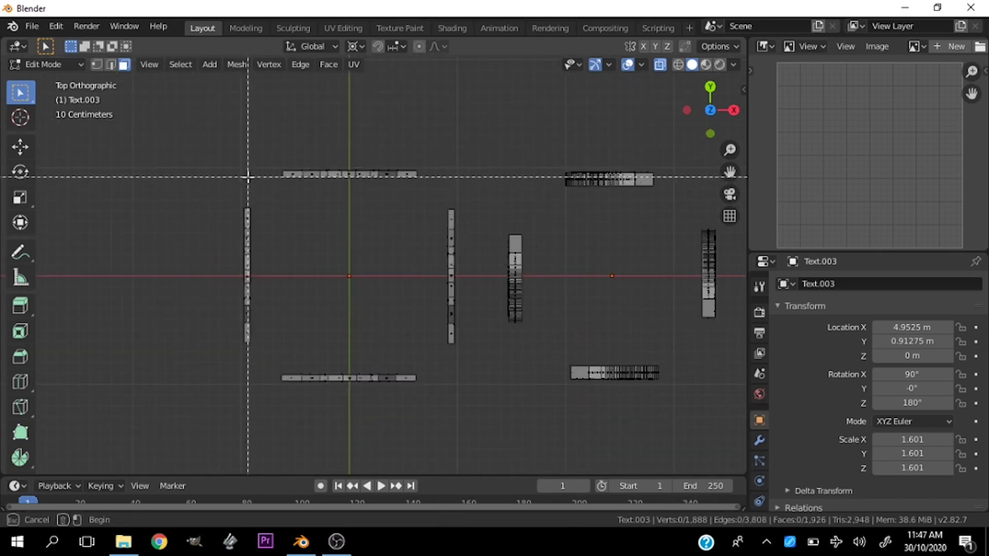
mouse_move(281, 260)
mouse_down()
mouse_move(415, 379)
mouse_move(254, 184)
mouse_move(422, 379)
mouse_up()
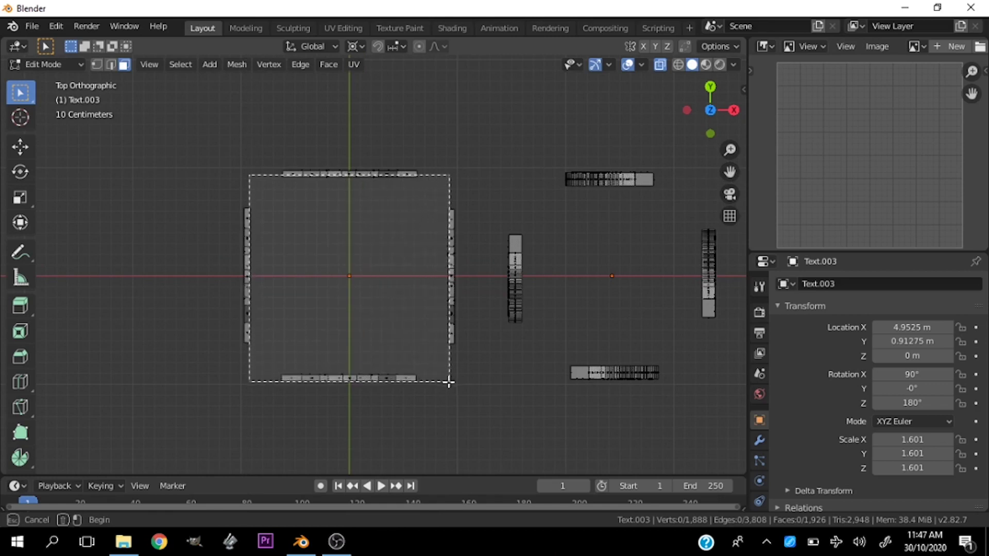
drag(450, 376, 450, 376)
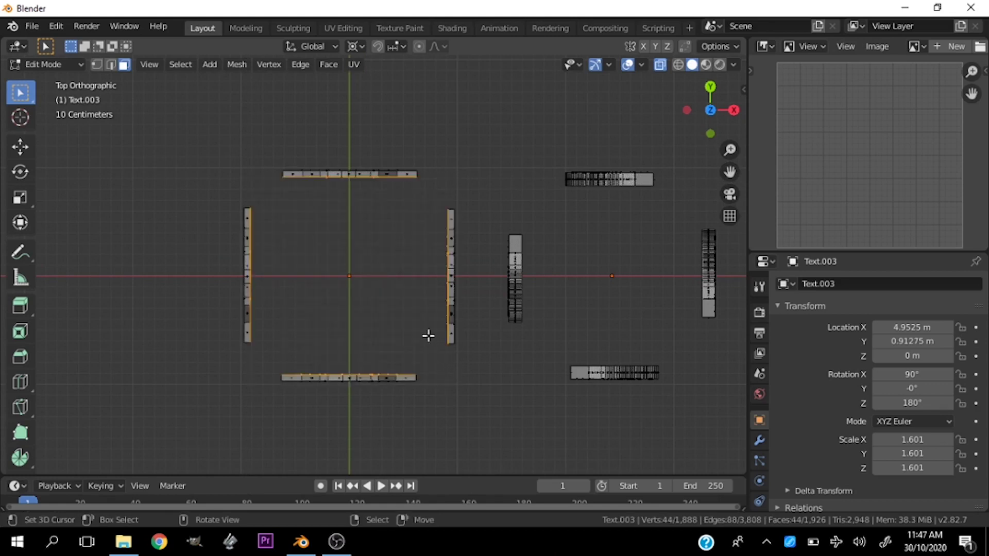
key(x)
click(390, 269)
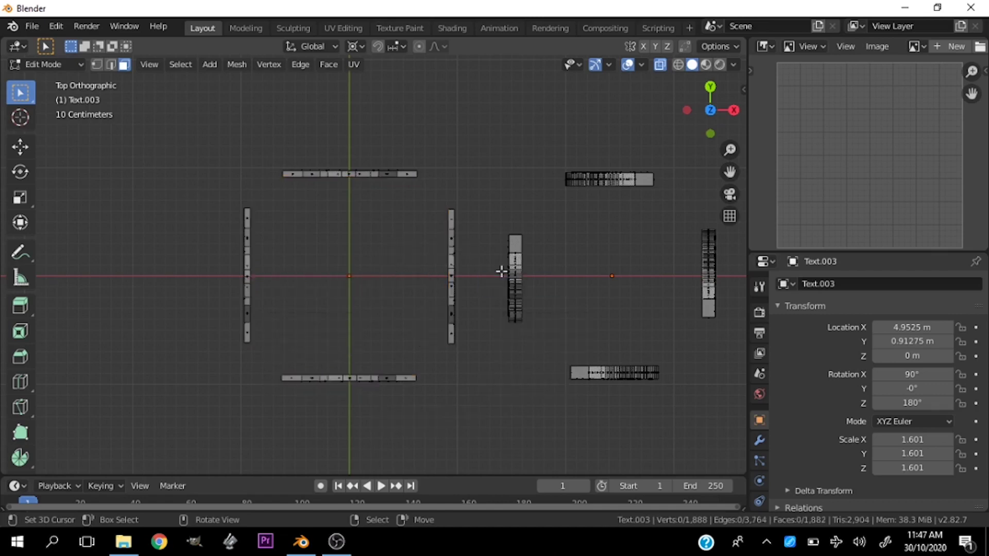
mouse_move(463, 262)
middle_down()
mouse_move(470, 221)
mouse_move(480, 298)
middle_up()
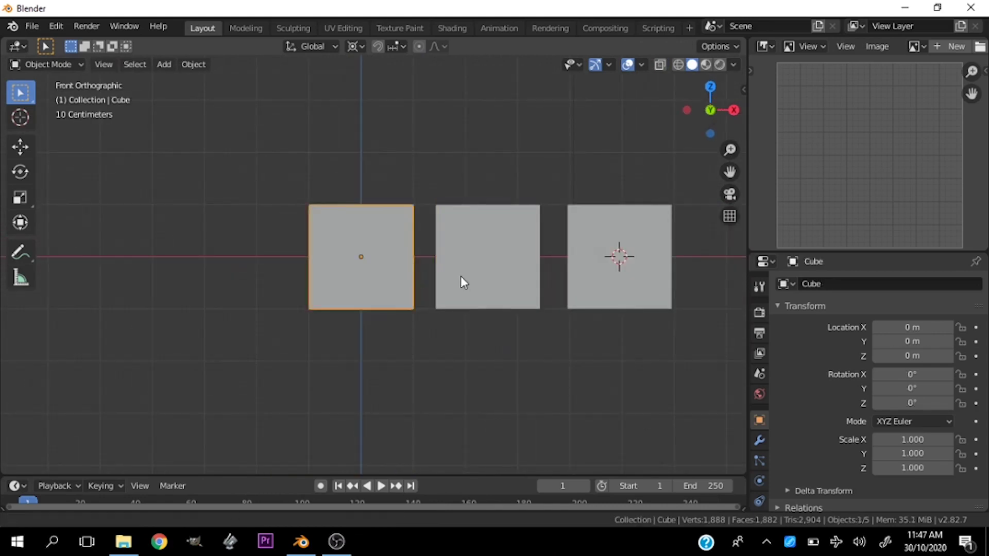
- Raise the A block above the others and delete the camera and light
key(g)
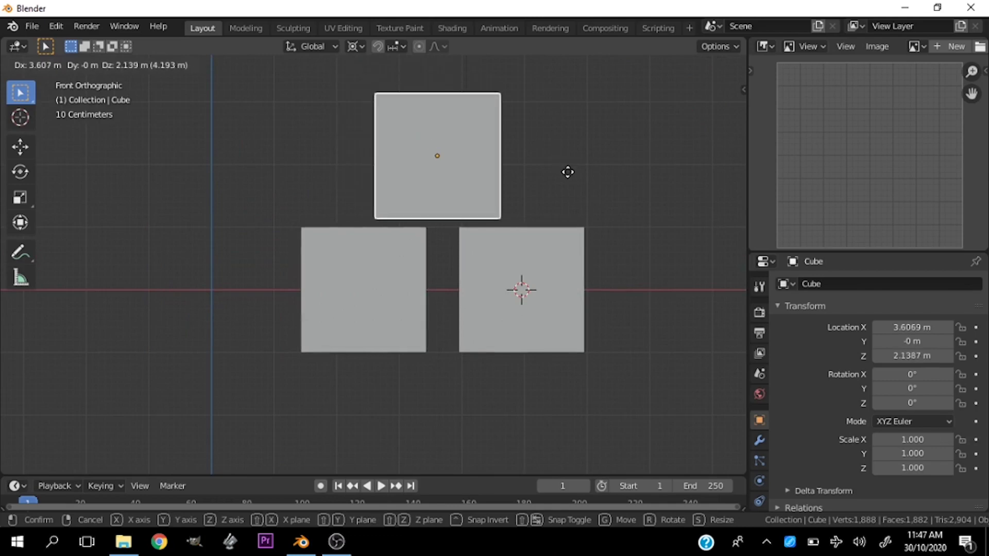
click(563, 240)
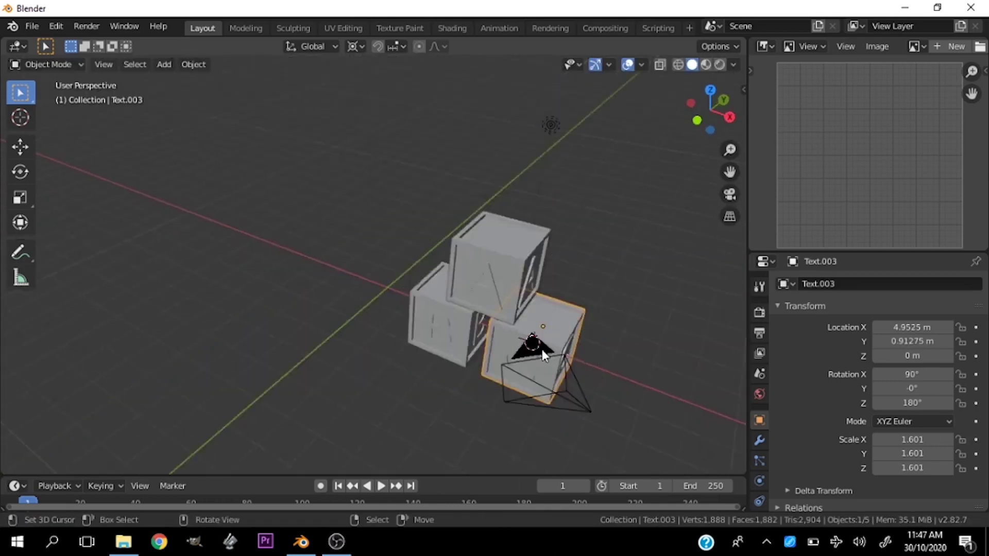
click(352, 386)
shift+click(538, 133)
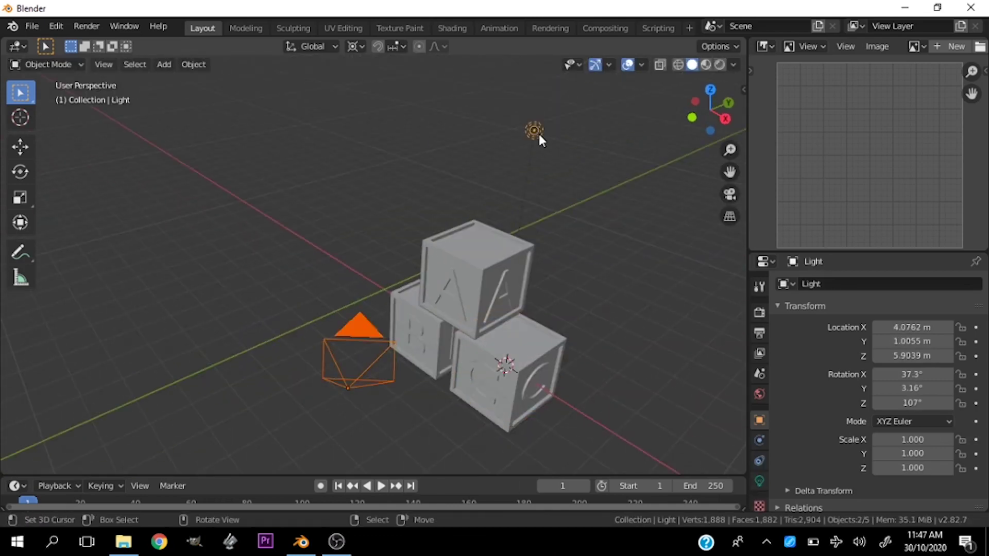
key(Delete)
- Give the C and B blocks each a slight twist around the Z axis
click(509, 385)
key(r)
key(z)
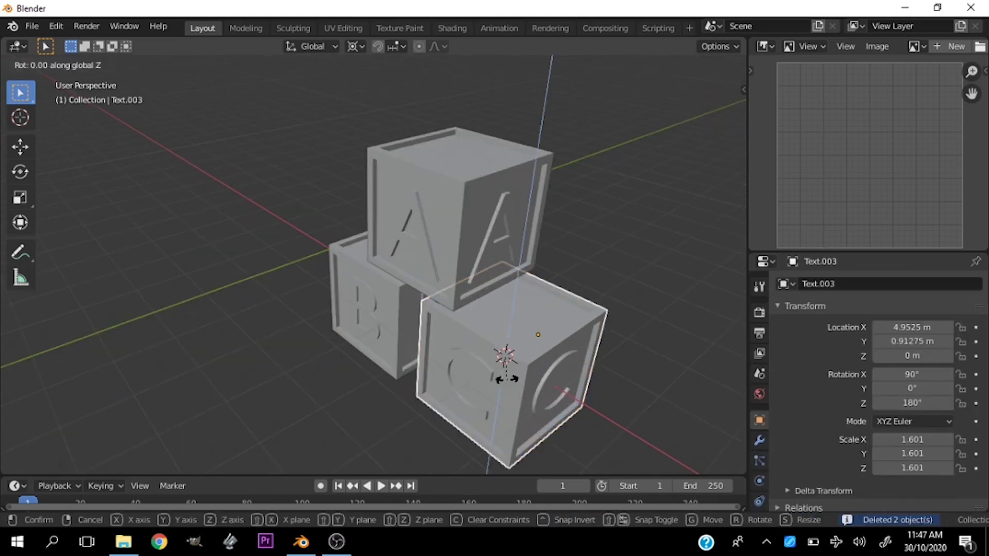
click(474, 363)
middle_drag(474, 363, 462, 302)
click(461, 303)
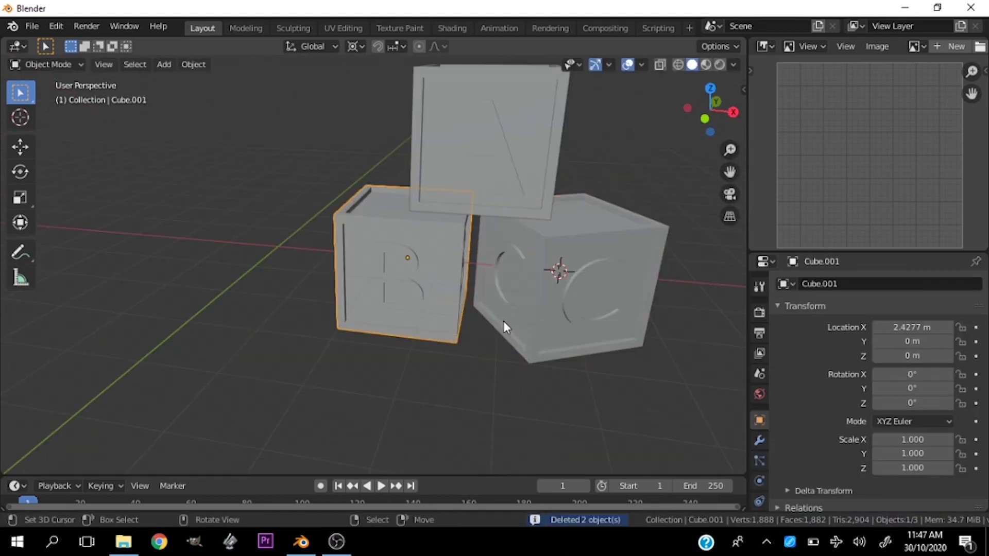
key(r)
key(z)
click(494, 321)
- In front view, twist the top A block -4.94° around Z
key(KP_1)
click(468, 157)
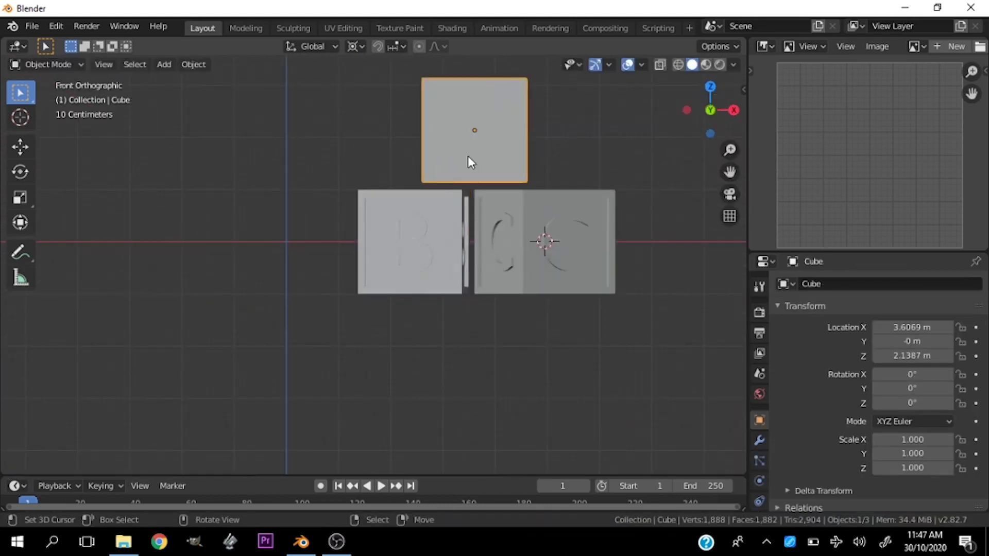
scroll(470, 168, up, 3)
scroll(470, 168, down, 2)
key(r)
key(z)
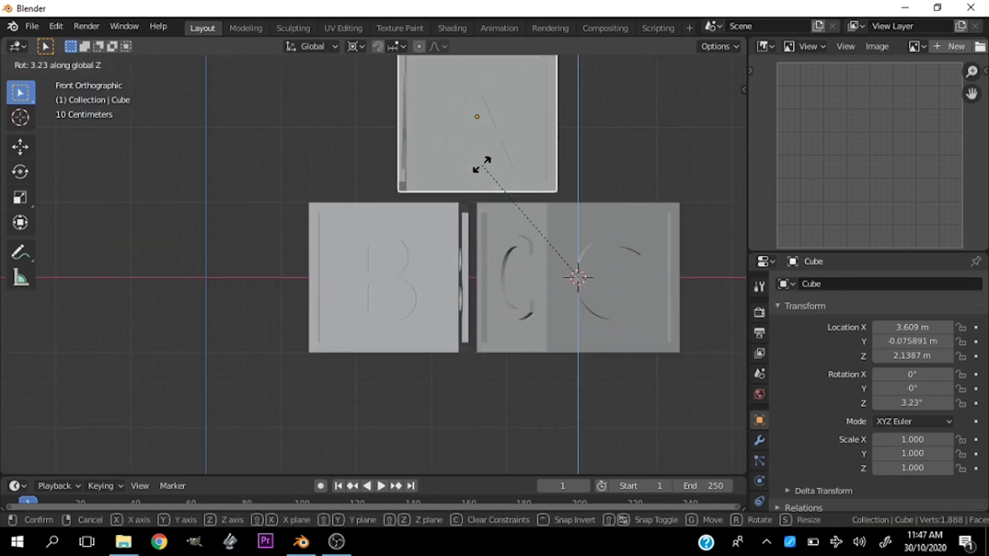
click(452, 165)
- Lower the A block vertically with snapping turned on
key(g)
key(z)
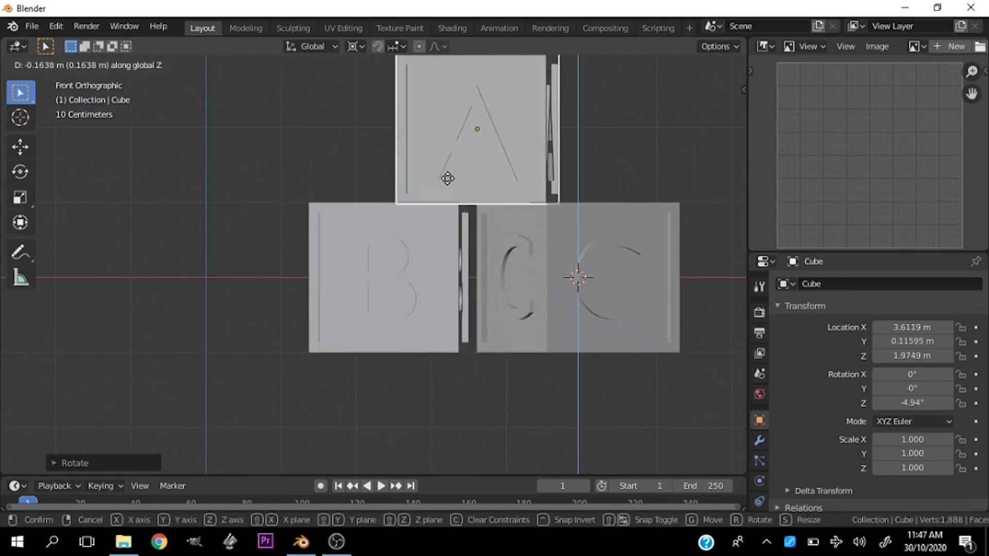
click(447, 174)
scroll(410, 186, up, 3)
scroll(425, 181, up, 2)
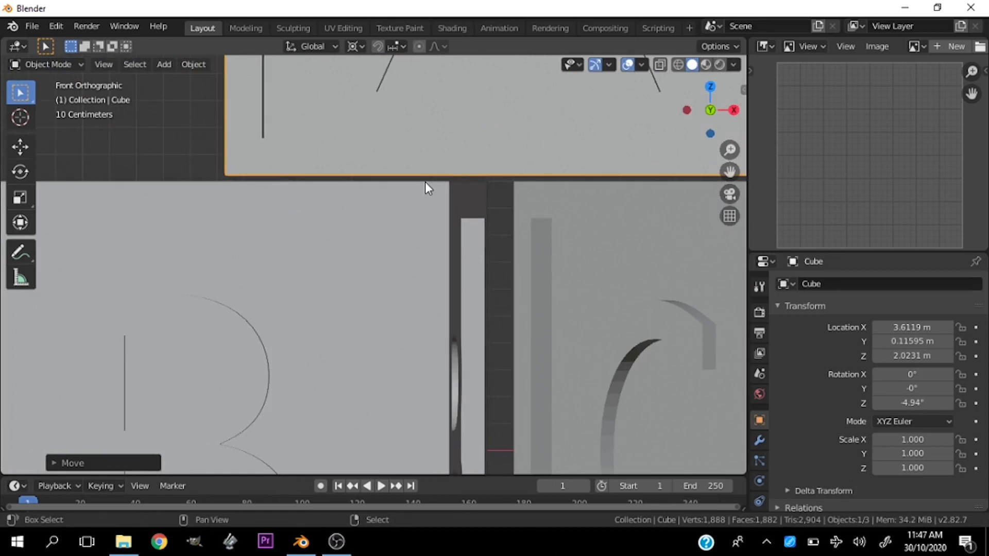
click(377, 46)
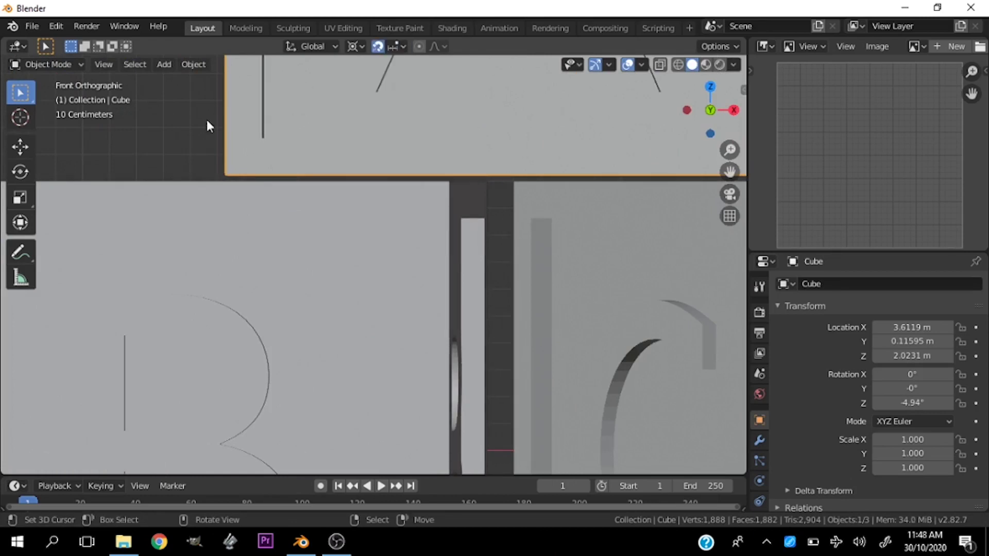
key(g)
key(z)
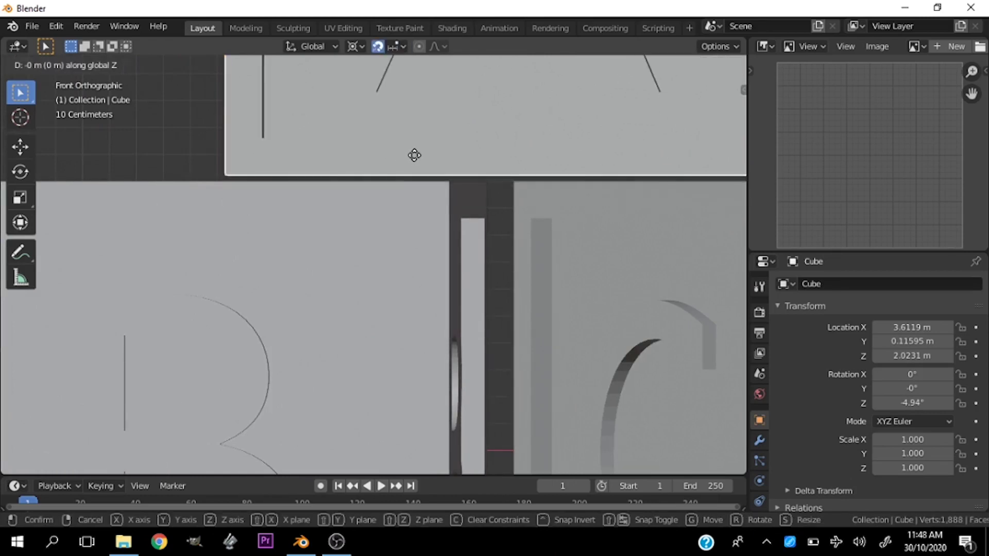
click(416, 163)
- Check the stack in perspective, then lower the A block to about 2 m in front view
middle_drag(401, 128, 411, 210)
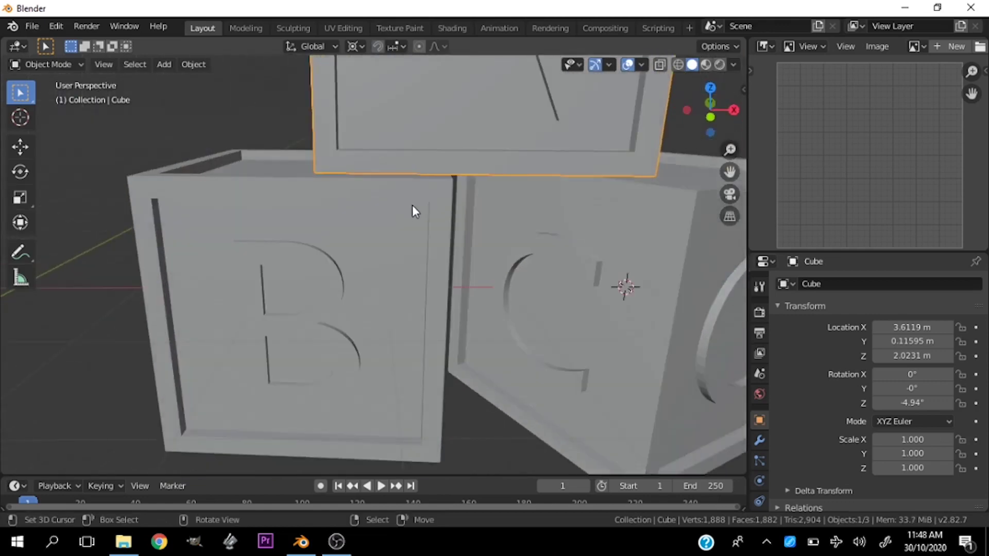
key(KP_1)
scroll(405, 150, up, 3)
key(g)
key(z)
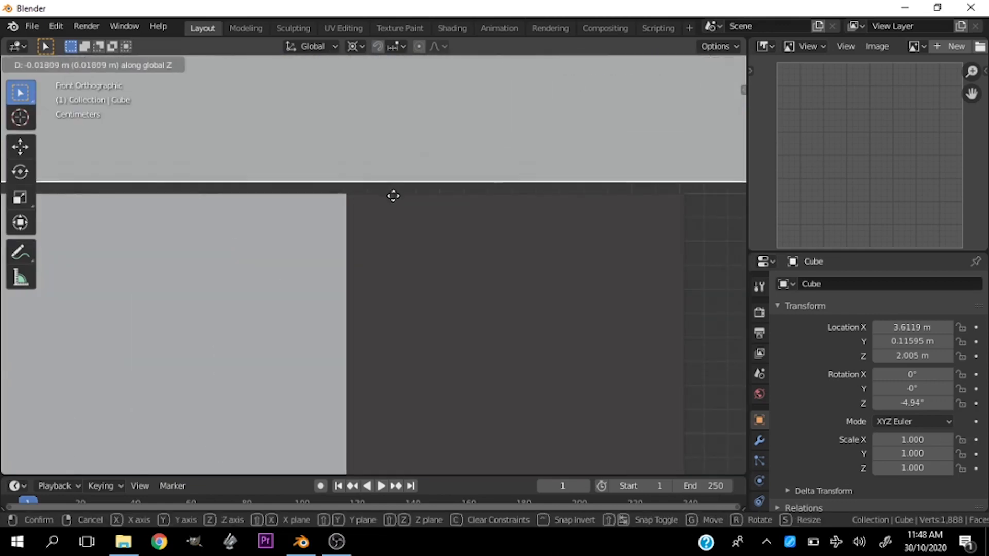
click(367, 178)
scroll(367, 178, up, 3)
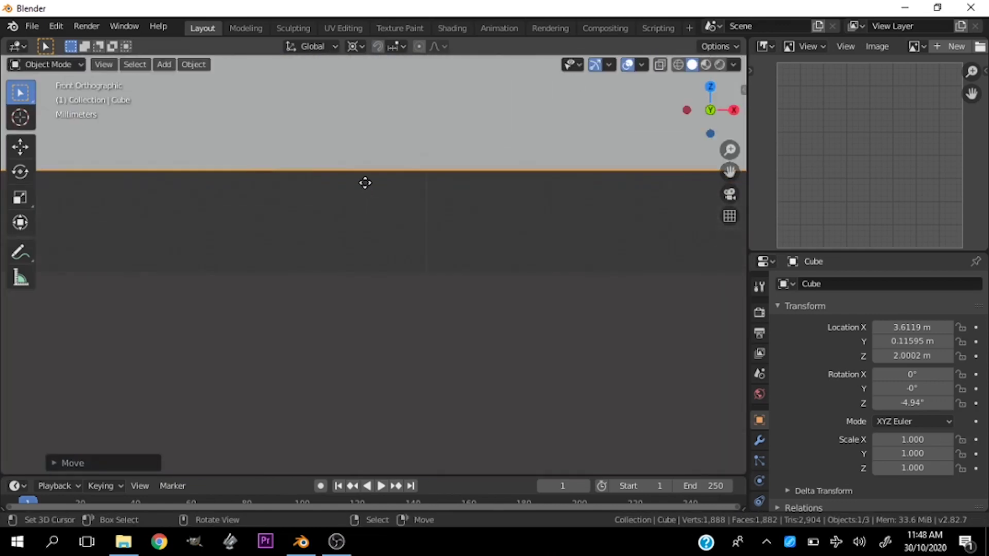
key(g)
key(z)
click(353, 267)
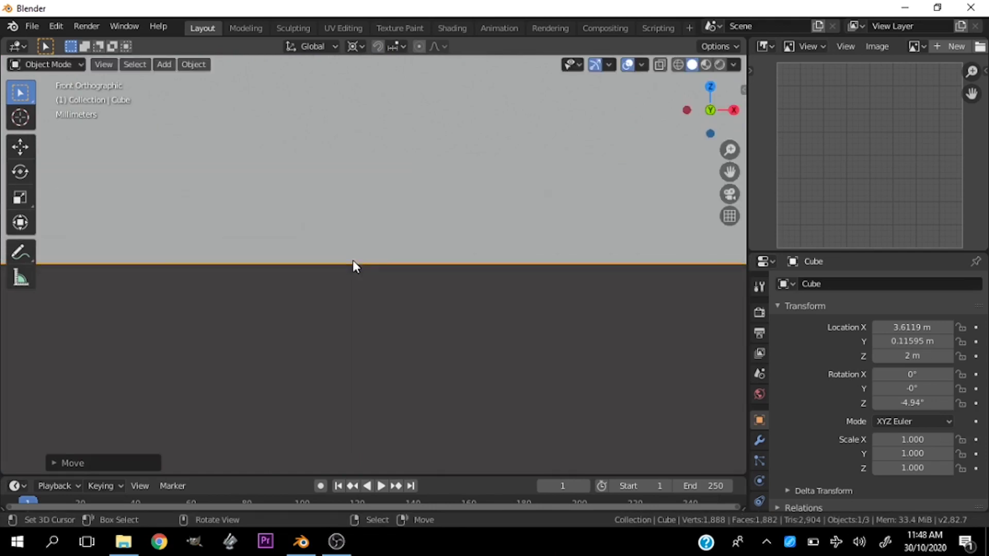
- Fine-tune the A block's height so it rests at Z 2 m on the others
shift+middle_drag(387, 270, 401, 175)
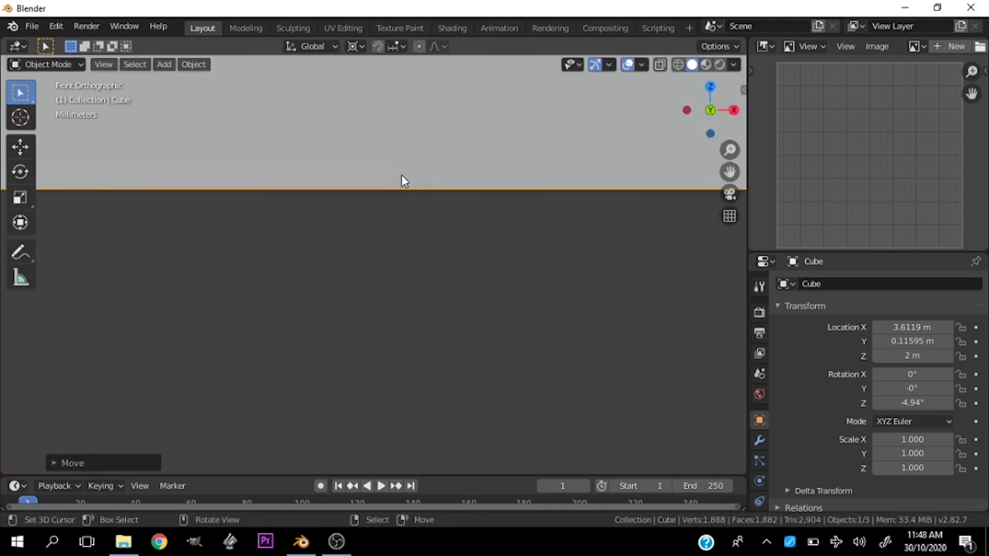
key(g)
key(z)
click(397, 231)
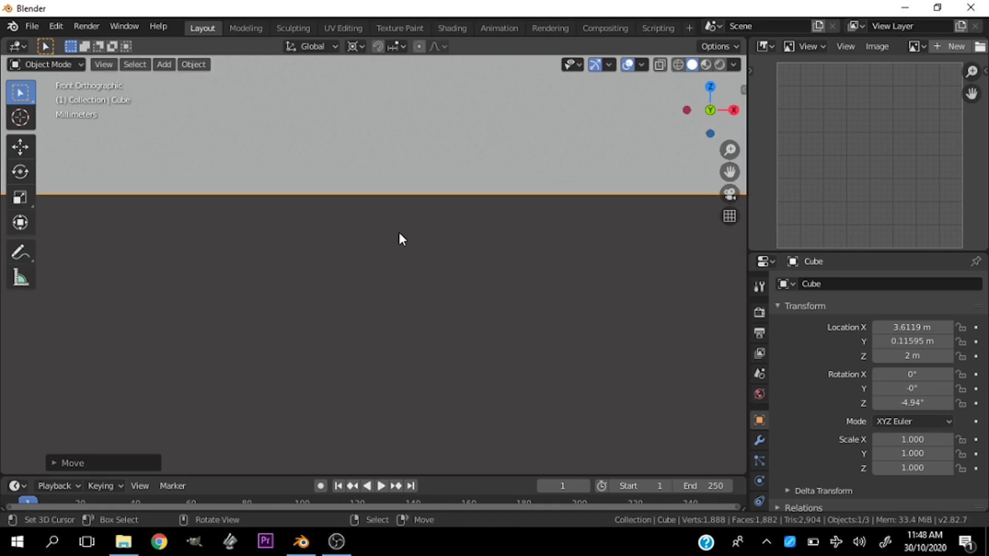
key(g)
key(z)
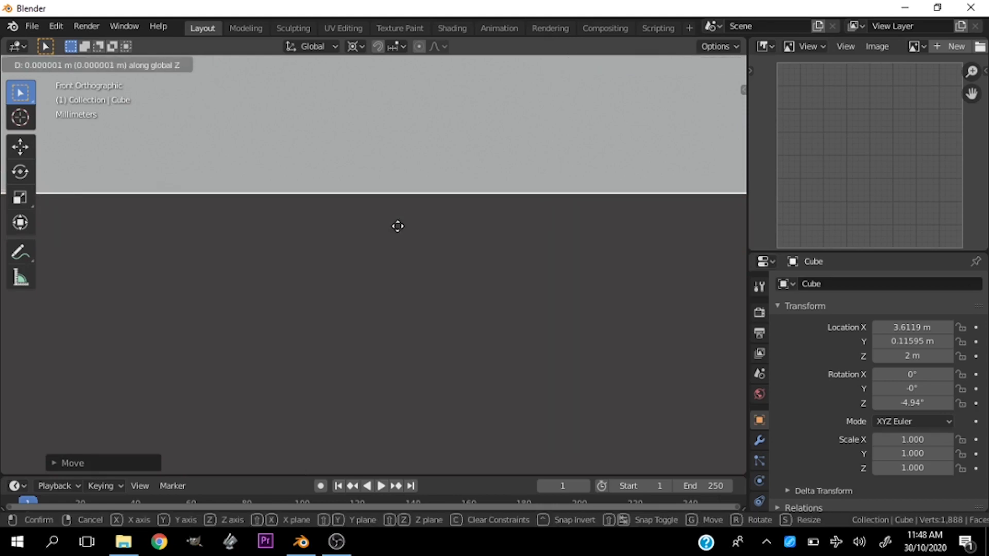
click(400, 219)
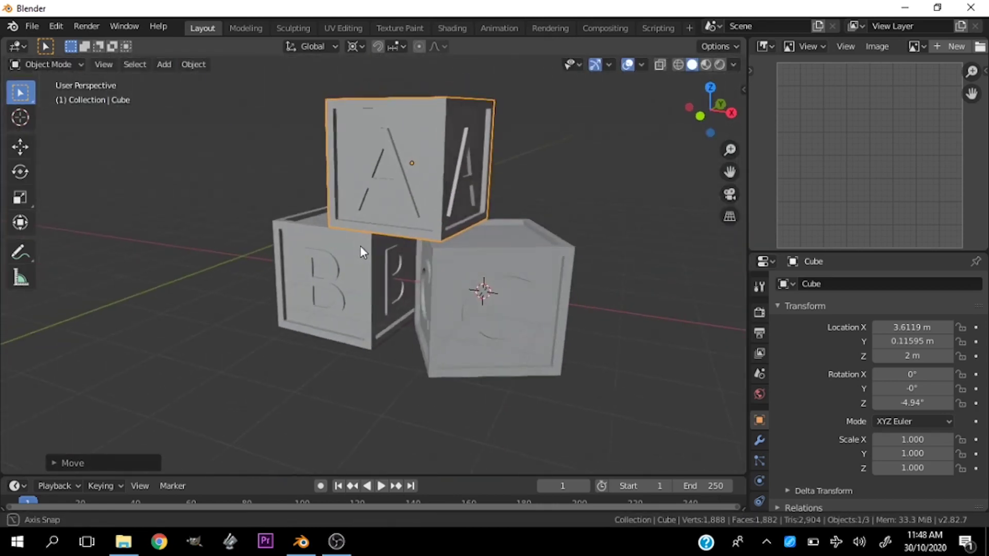
- Select all three blocks, then deselect everything
key(alt+a)
scroll(361, 247, down, 5)
scroll(532, 262, down, 2)
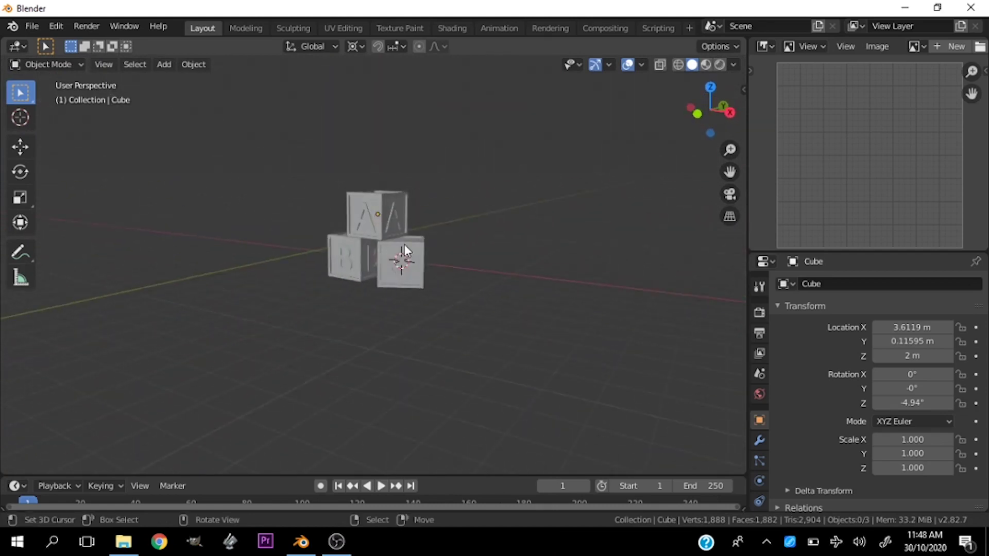
scroll(404, 244, up, 5)
click(405, 252)
shift+click(307, 248)
scroll(307, 249, down, 5)
shift+click(342, 267)
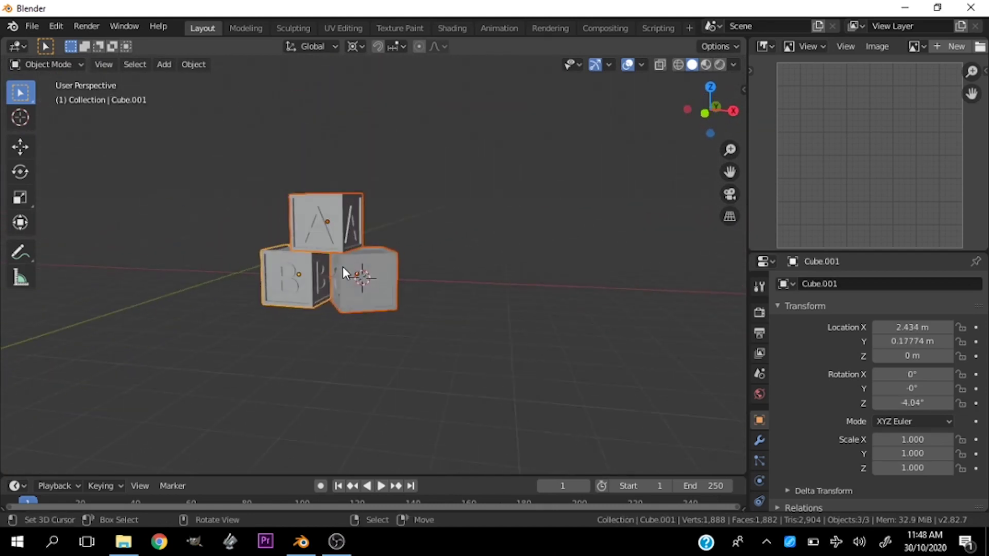
key(alt+a)
- Save the scene as Alphabet_blocks.blend
key(ctrl+s)
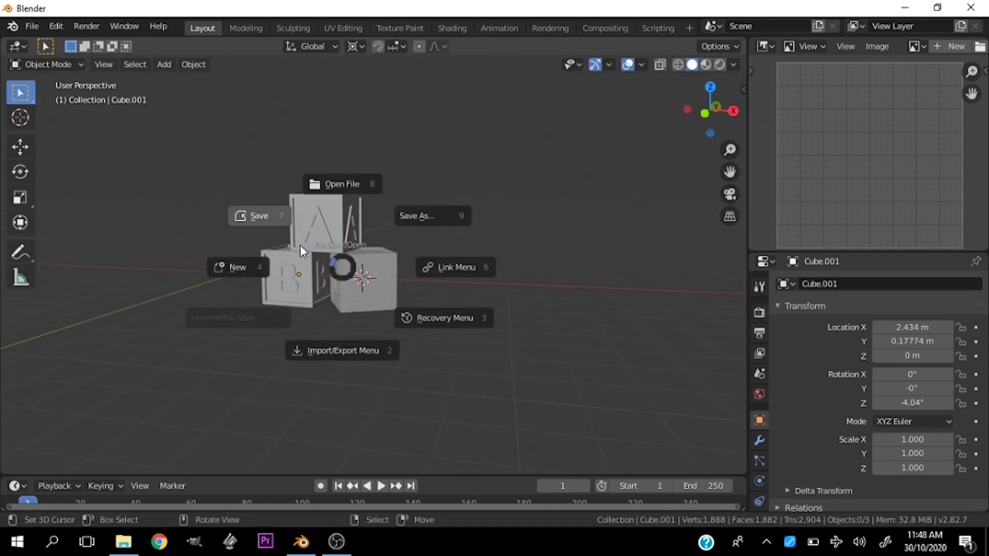
click(300, 245)
text(Alphabet_blocks)
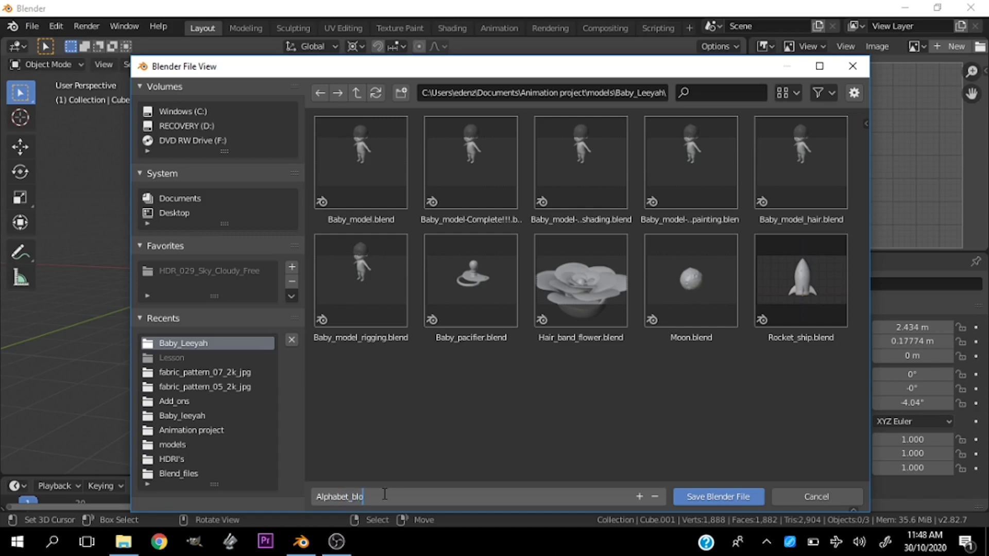
key(Return)
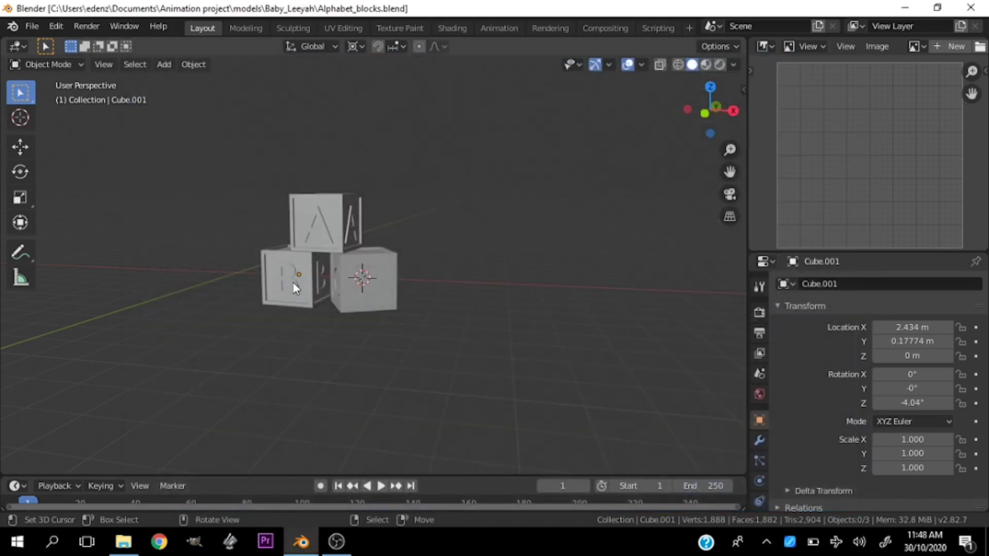
- Select Block_A on its own
key(a)
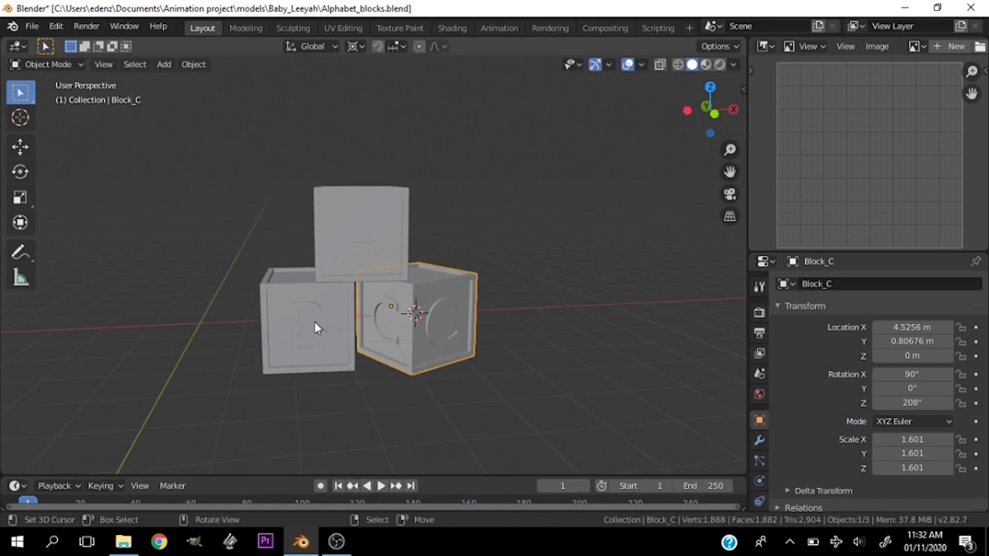
shift+click(314, 322)
shift+click(344, 266)
click(344, 265)
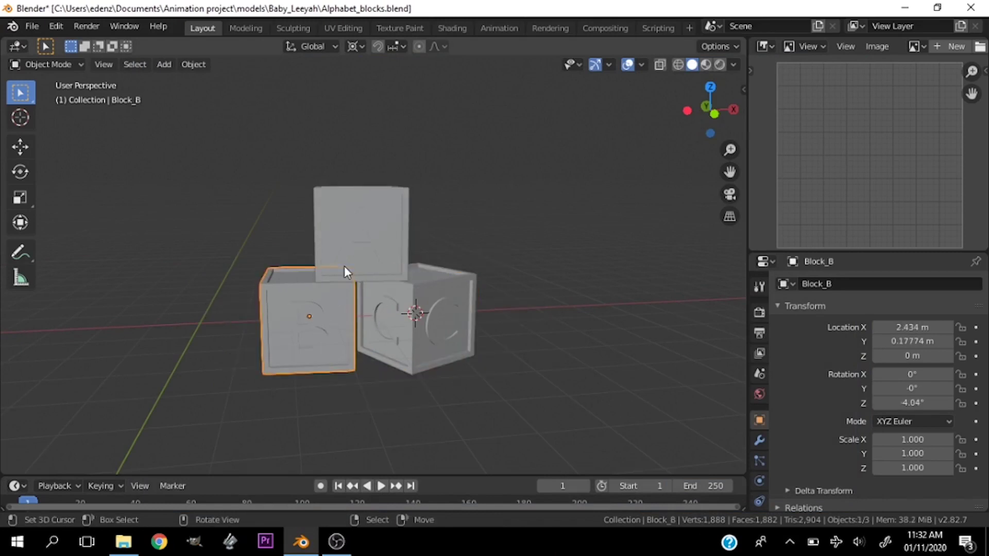
shift+click(366, 248)
shift+click(396, 316)
click(375, 248)
- In Edit Mode, select Block_A's front A face
key(Tab)
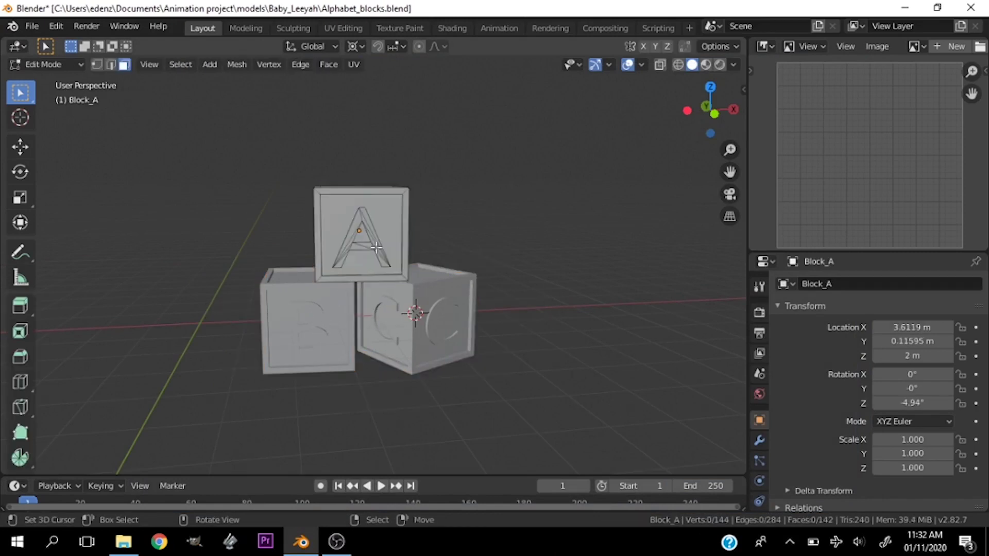
scroll(361, 232, up, 5)
scroll(346, 218, down, 3)
scroll(355, 224, up, 3)
click(355, 224)
scroll(361, 227, down, 5)
middle_drag(360, 227, 369, 227)
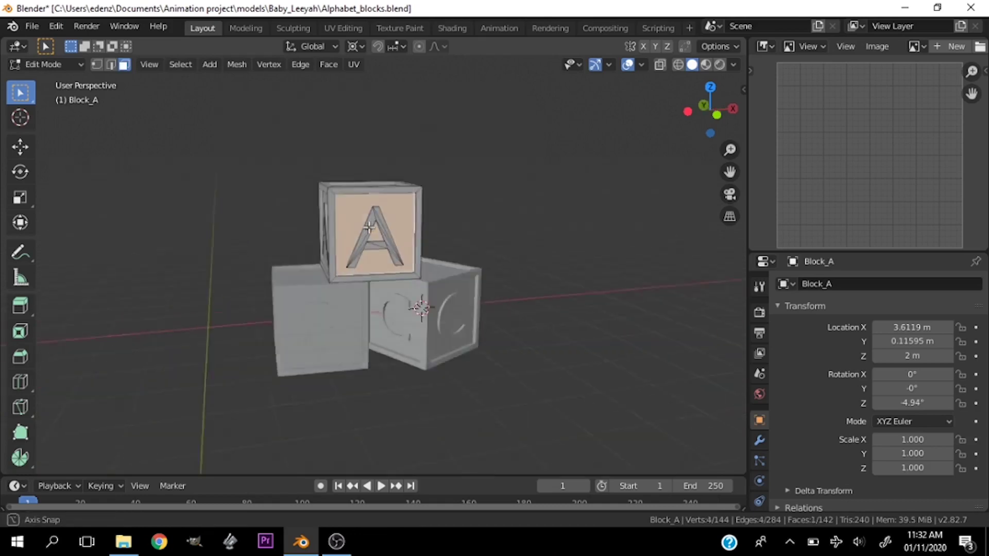
scroll(369, 226, up, 4)
scroll(463, 309, down, 4)
scroll(427, 195, up, 4)
- Add Block_A's top and remaining inner faces, six in total, to the selection
shift+click(426, 194)
mouse_move(463, 309)
middle_down()
mouse_move(427, 196)
mouse_move(459, 217)
mouse_move(309, 162)
middle_up()
scroll(458, 218, down, 4)
scroll(309, 161, up, 4)
shift+click(354, 331)
mouse_move(353, 331)
middle_down()
mouse_move(504, 330)
mouse_move(495, 257)
middle_up()
shift+click(494, 257)
scroll(463, 309, down, 3)
middle_drag(463, 309, 420, 343)
scroll(757, 494, down, 1)
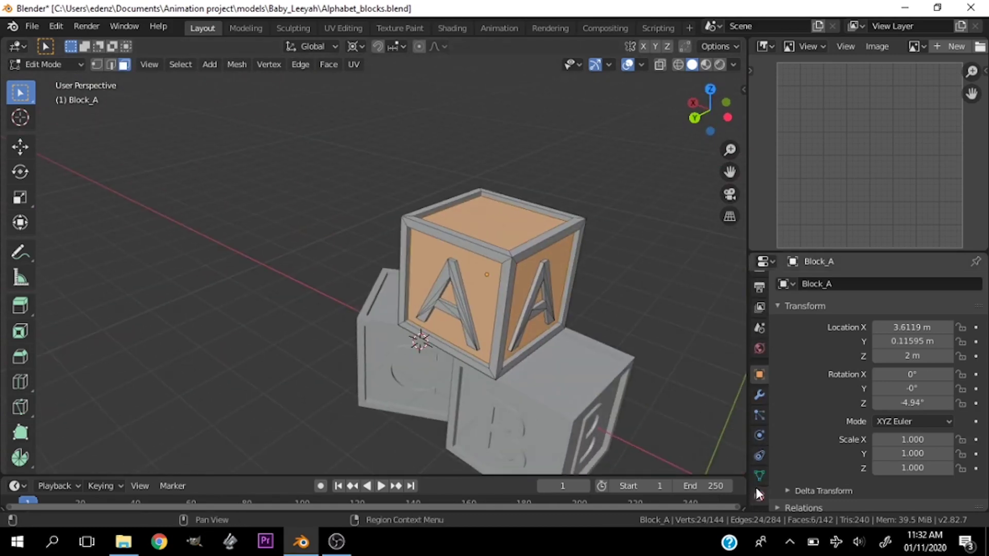
- Give Block_A's selected faces a new second-slot material named Int
click(758, 494)
click(976, 283)
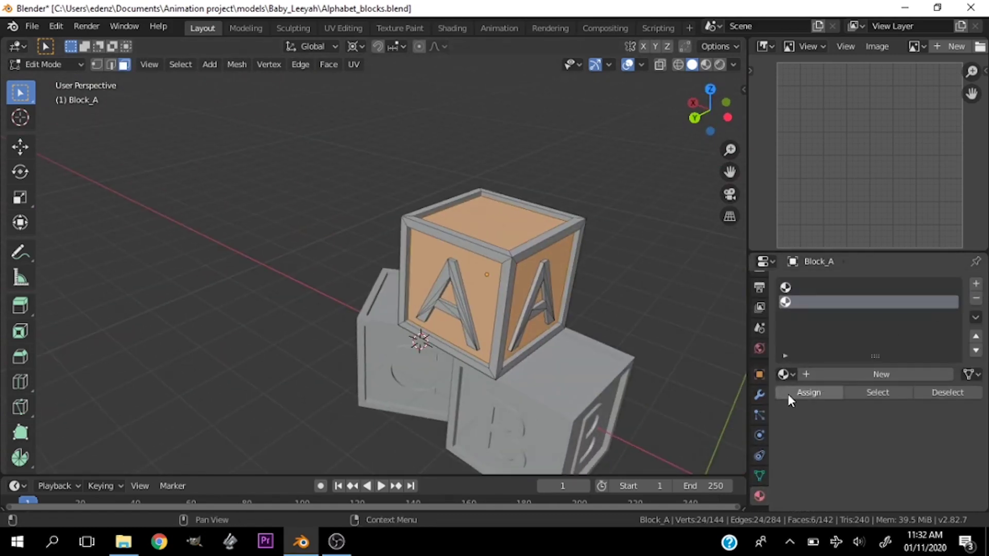
scroll(457, 320, down, 2)
middle_drag(457, 321, 398, 298)
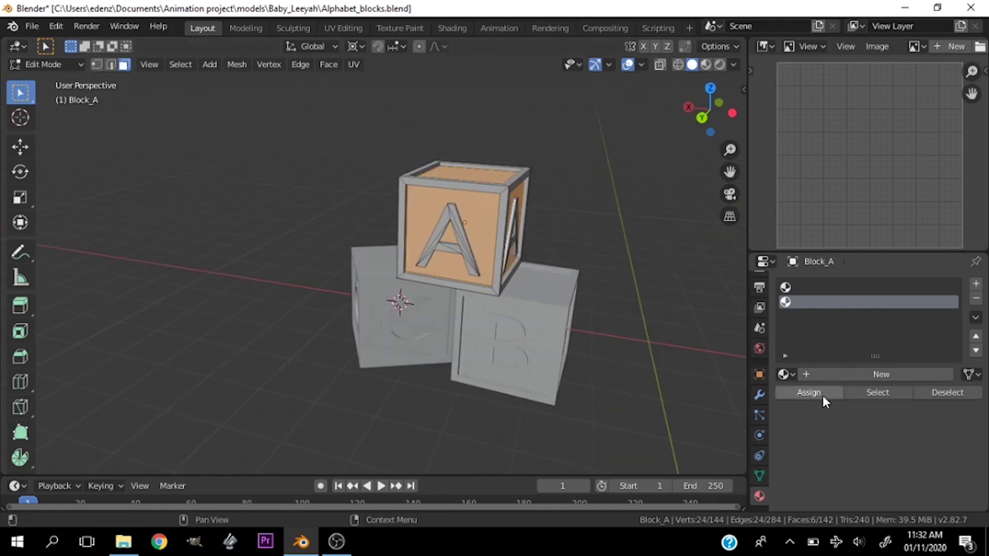
click(837, 372)
text(Int)
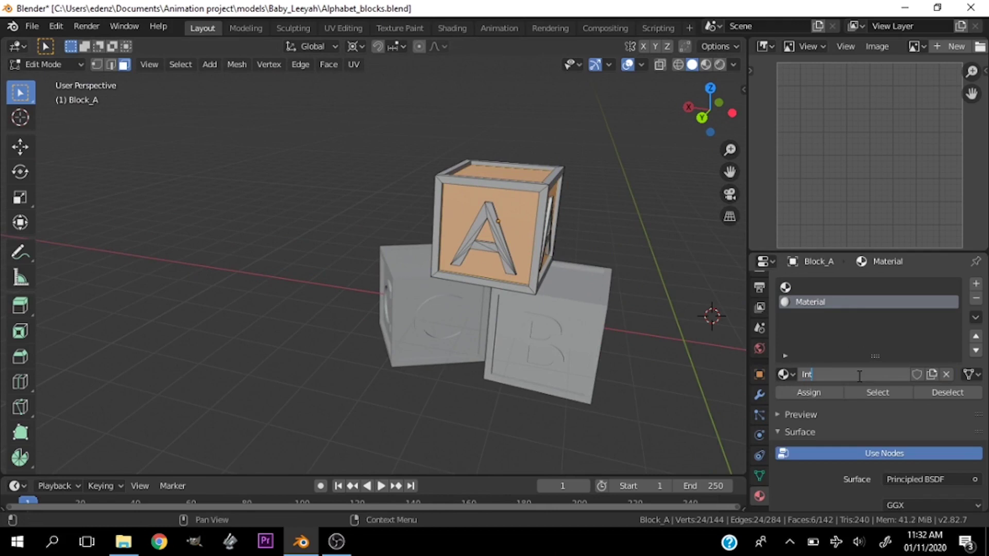
key(Return)
key(Tab)
- In Edit Mode, select Block_B's B face, top face and other inner faces
click(599, 374)
key(Tab)
click(546, 350)
shift+click(586, 277)
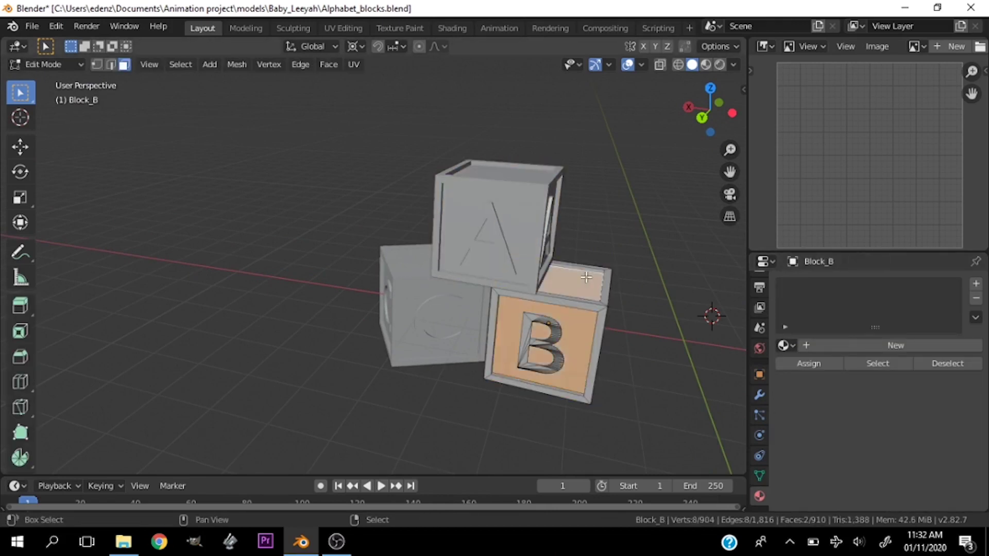
middle_drag(586, 277, 559, 219)
scroll(571, 216, up, 3)
scroll(464, 226, up, 3)
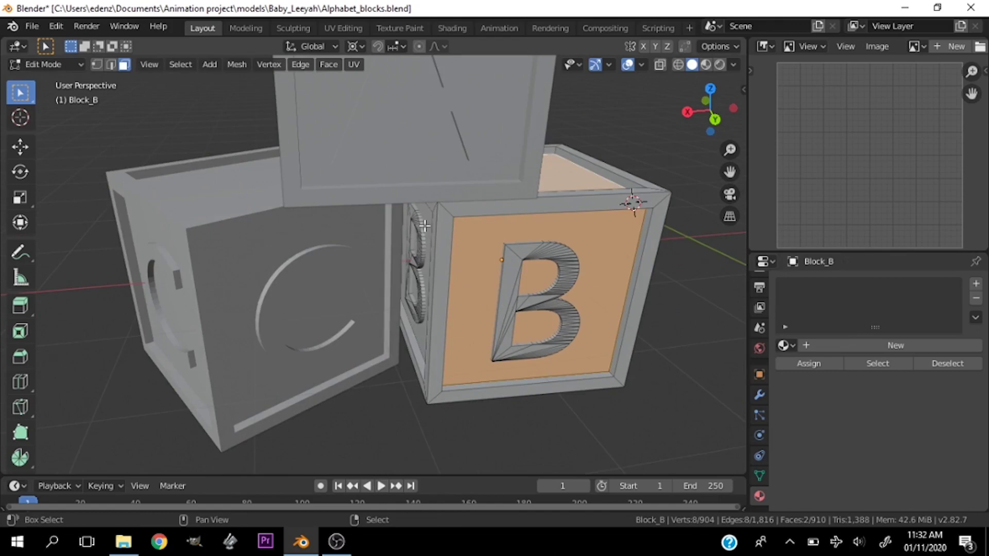
shift+click(424, 225)
mouse_move(424, 225)
middle_down()
mouse_move(338, 223)
mouse_move(432, 343)
mouse_move(393, 274)
middle_up()
shift+click(329, 412)
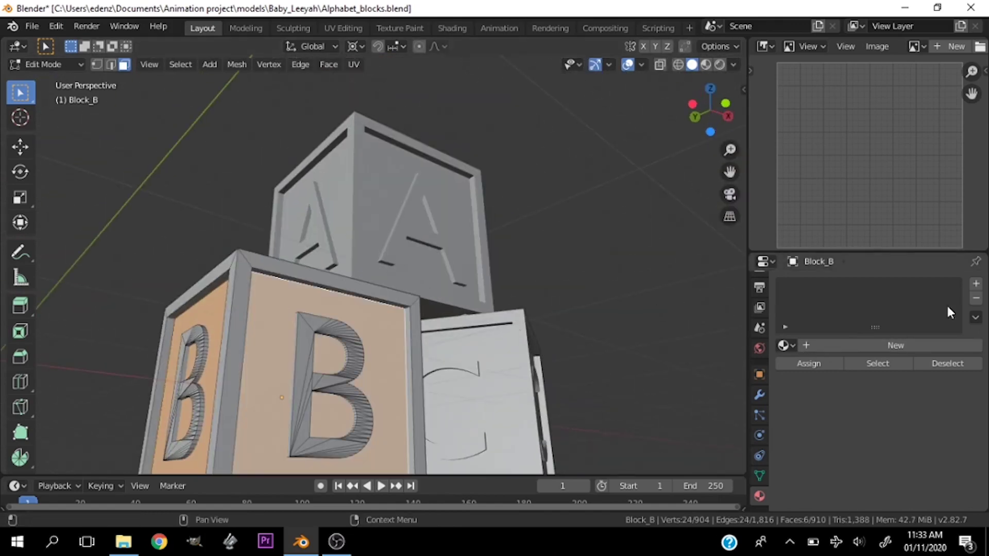
- Add a material slot to Block_B and apply the existing Int material to its faces
click(975, 283)
click(785, 375)
click(796, 228)
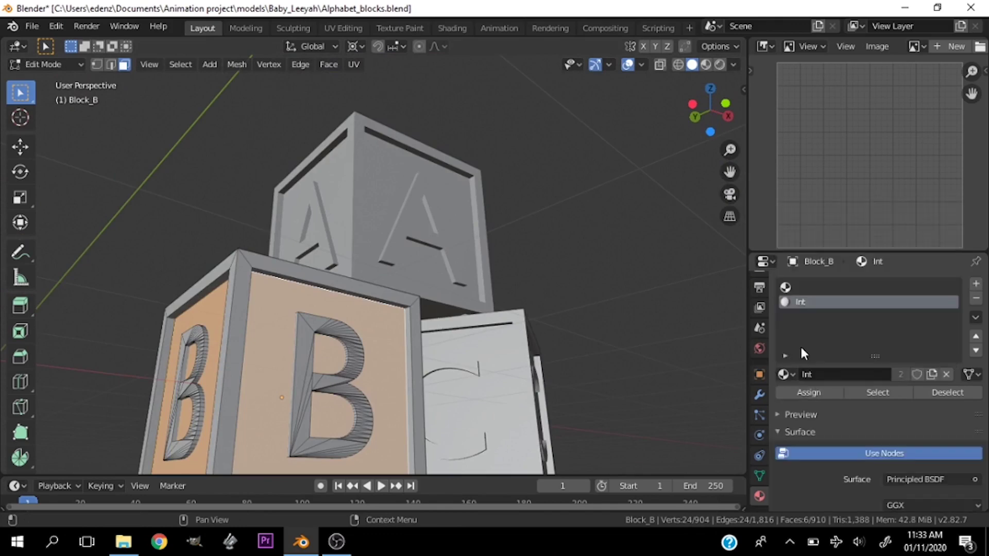
click(783, 397)
key(Tab)
- Select Block_C's C face, top and inner faces, and apply the Int material
click(461, 375)
key(Tab)
click(521, 366)
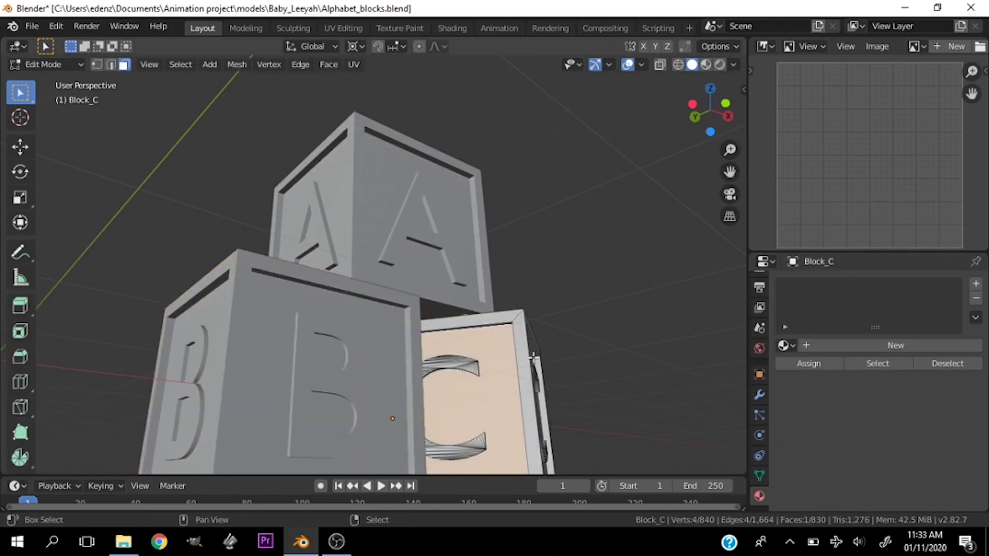
mouse_move(520, 366)
middle_down()
mouse_move(430, 384)
mouse_move(331, 321)
mouse_move(328, 355)
mouse_move(309, 342)
middle_up()
shift+click(331, 330)
shift+click(298, 342)
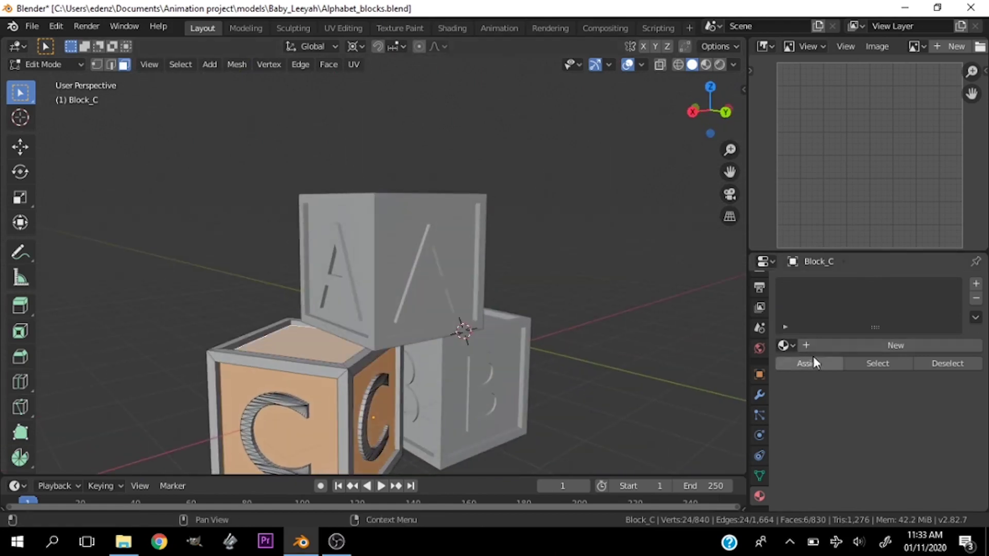
click(975, 284)
click(976, 284)
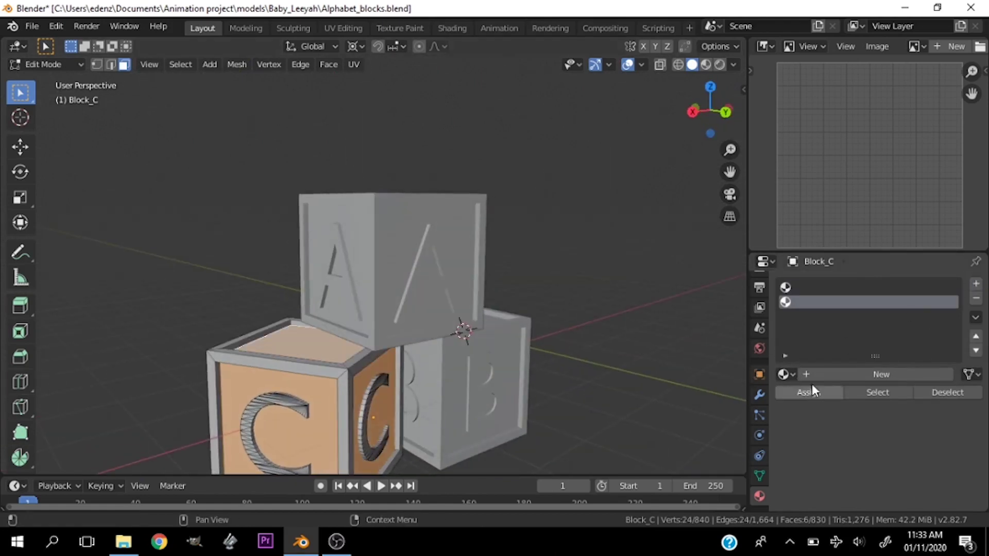
click(787, 374)
click(808, 235)
- Preview the blocks in material shading, then return to solid shading
key(Tab)
scroll(330, 350, down, 3)
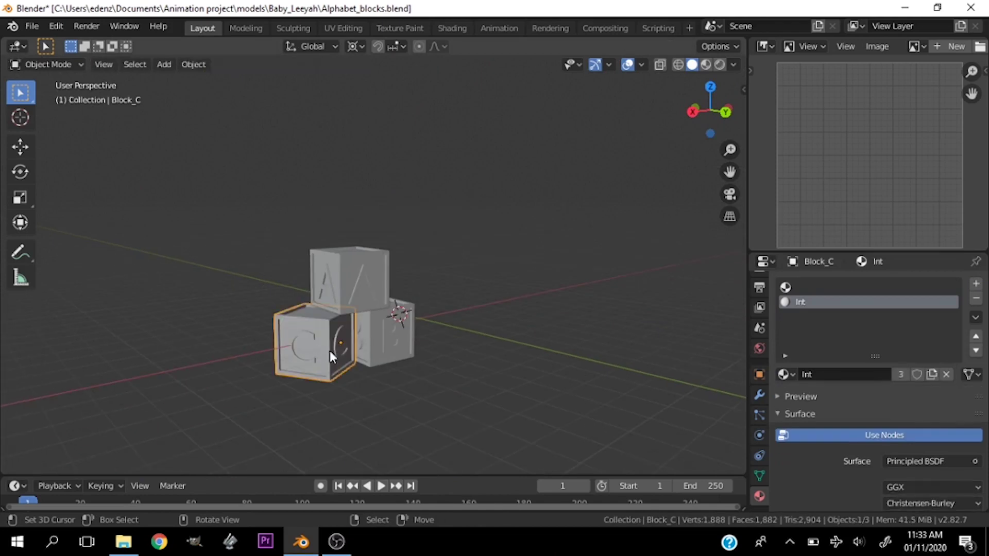
key(z)
click(329, 375)
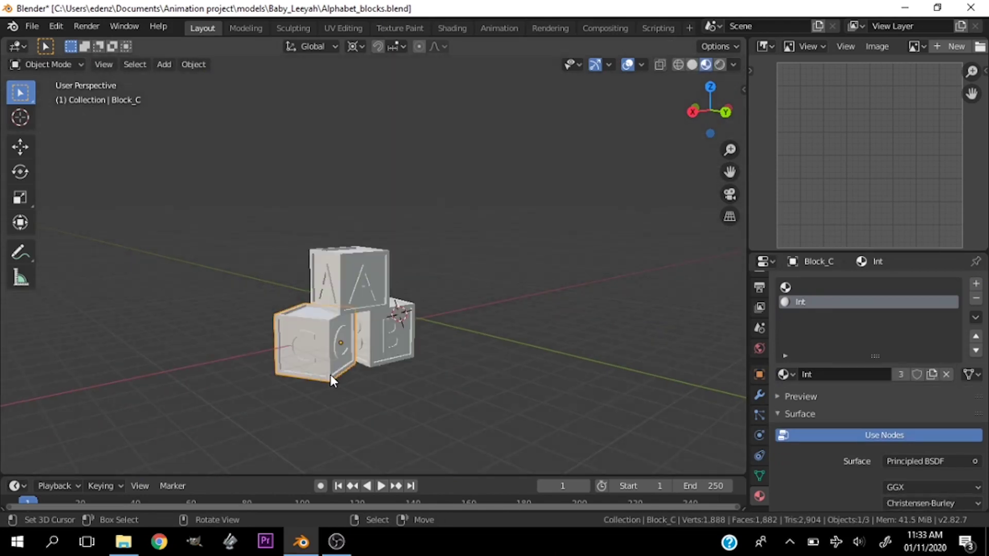
scroll(336, 297, up, 3)
scroll(336, 297, down, 3)
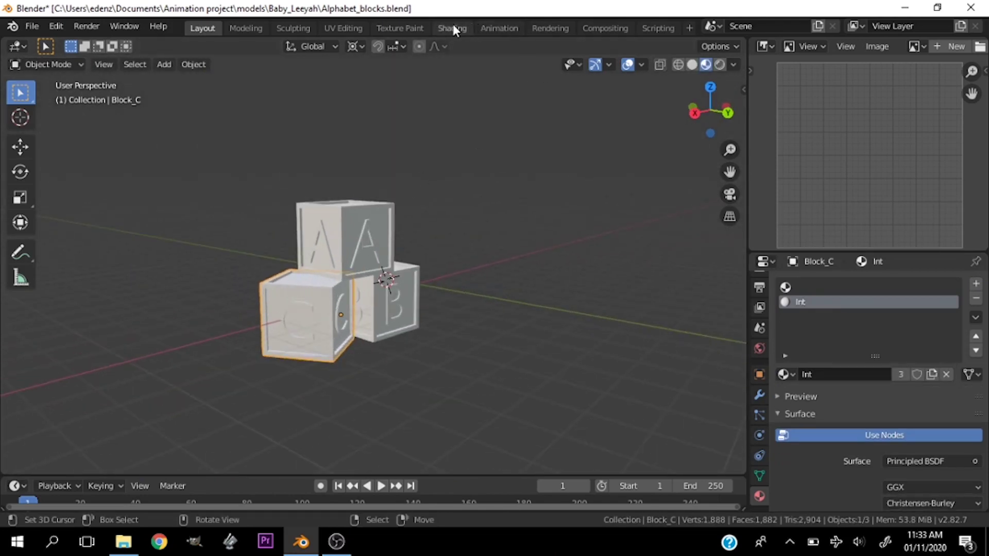
key(z)
click(555, 135)
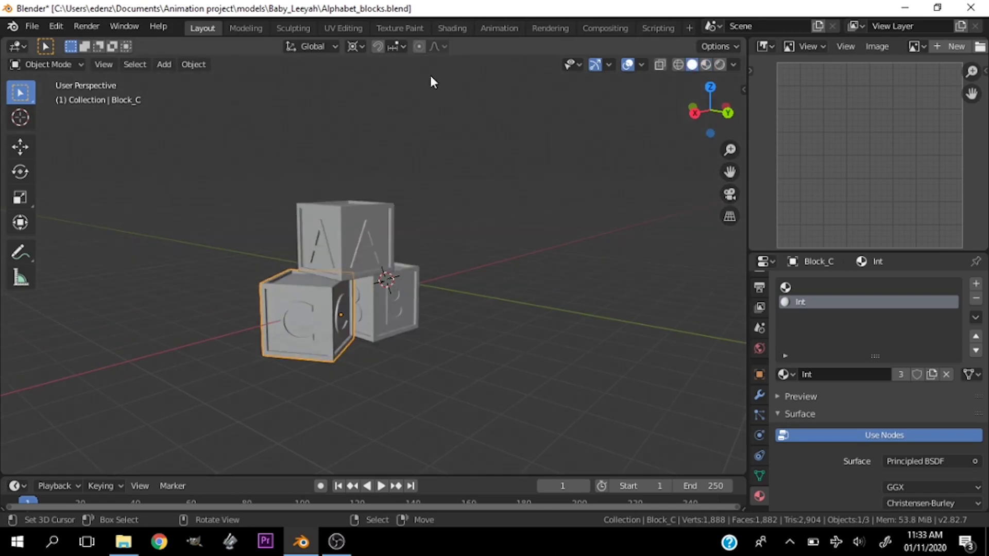
- In the Shading workspace, set the Int material's base colour to pale salmon
click(451, 28)
scroll(463, 222, up, 3)
scroll(566, 206, down, 3)
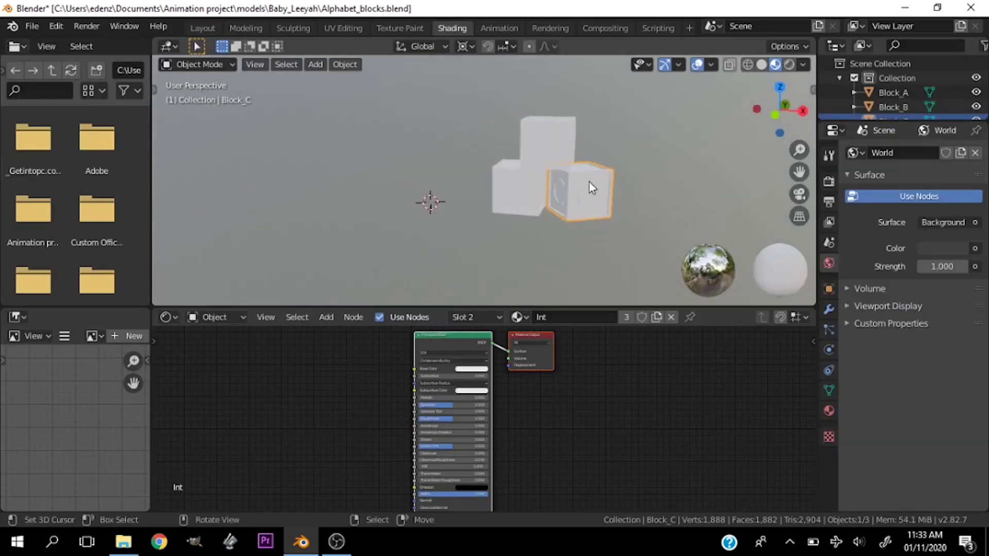
scroll(515, 216, up, 3)
scroll(417, 446, up, 5)
click(454, 381)
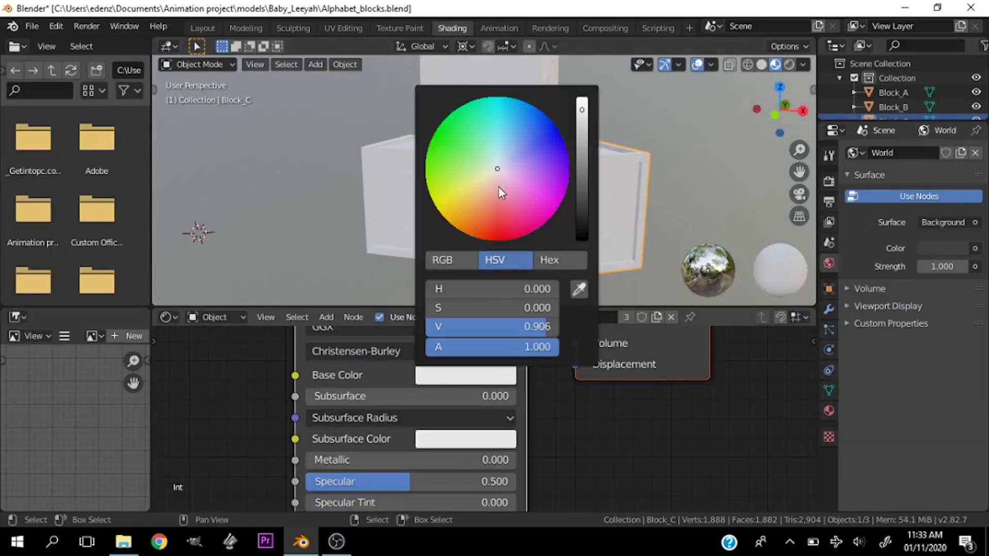
drag(499, 192, 489, 187)
scroll(413, 233, down, 3)
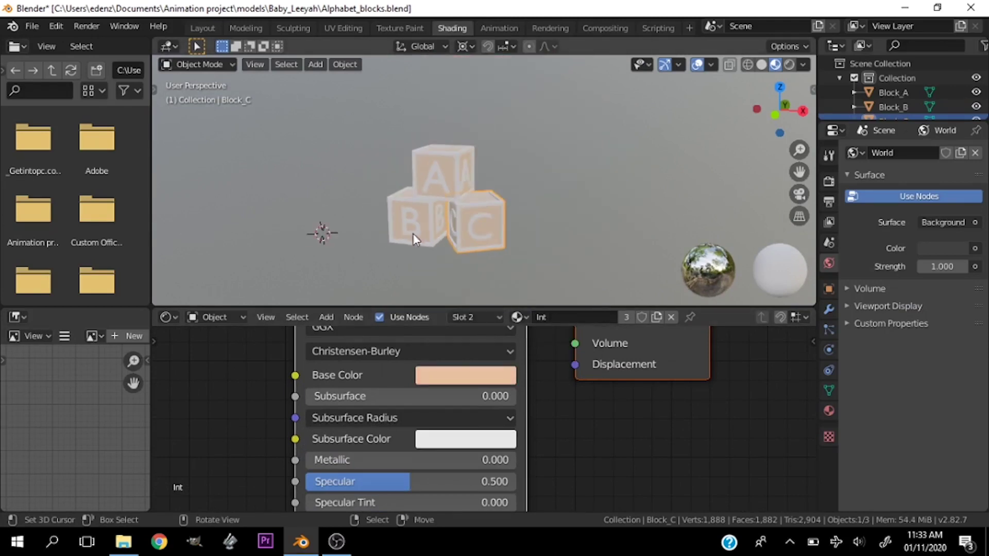
scroll(515, 221, up, 3)
- Show block C's material settings and select its empty first slot
key(Tab)
key(Tab)
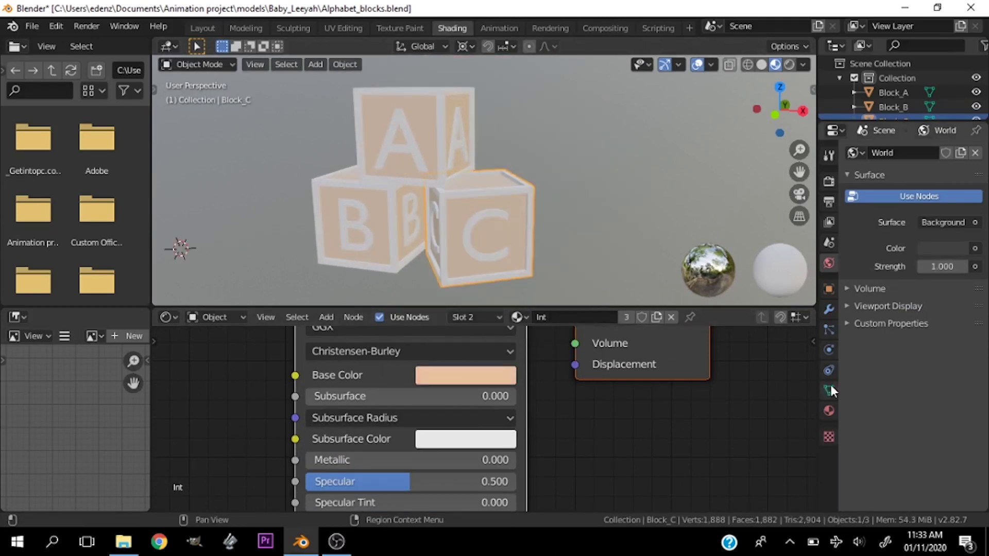
click(829, 410)
click(913, 157)
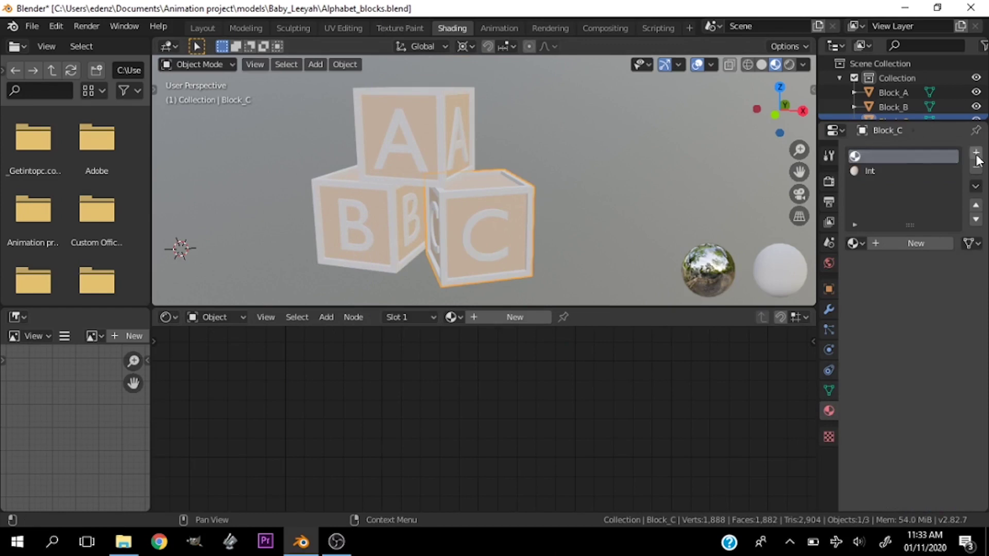
- Give Block_C's first material slot a new yellow material for its letter and frame
click(975, 153)
click(976, 168)
click(901, 156)
click(915, 243)
click(466, 376)
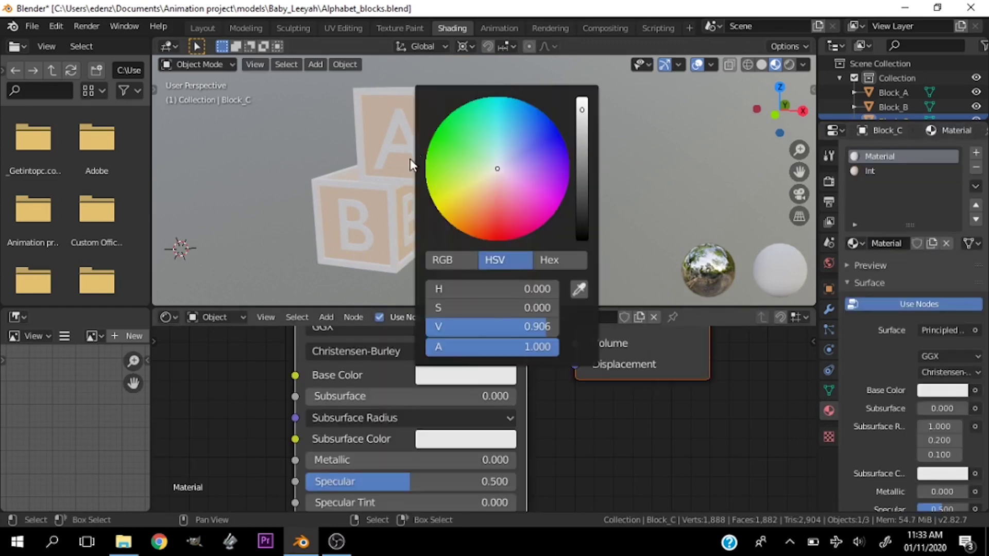
click(466, 376)
click(459, 184)
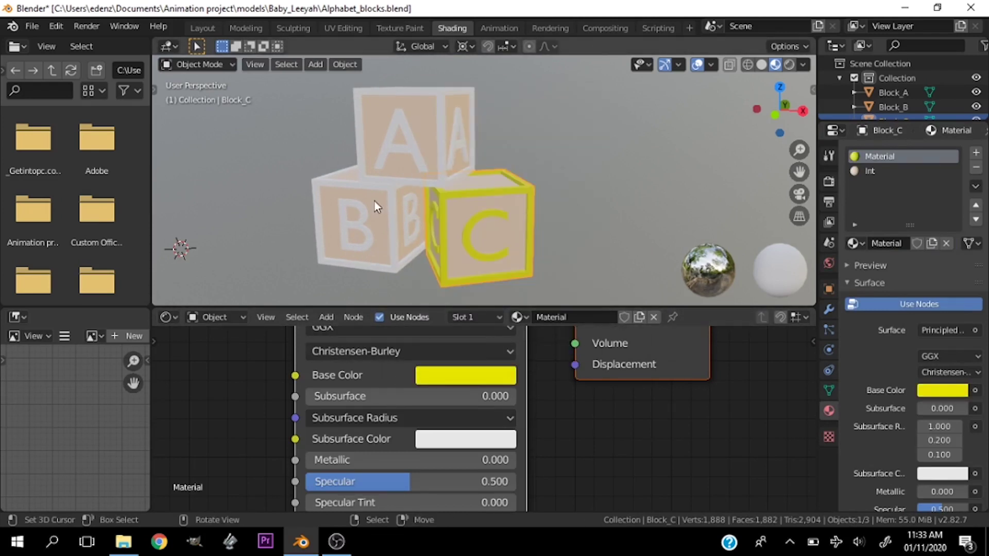
scroll(376, 196, down, 4)
scroll(378, 194, up, 5)
- Give Block_B's first material slot a new red material for its letter and frame
click(378, 225)
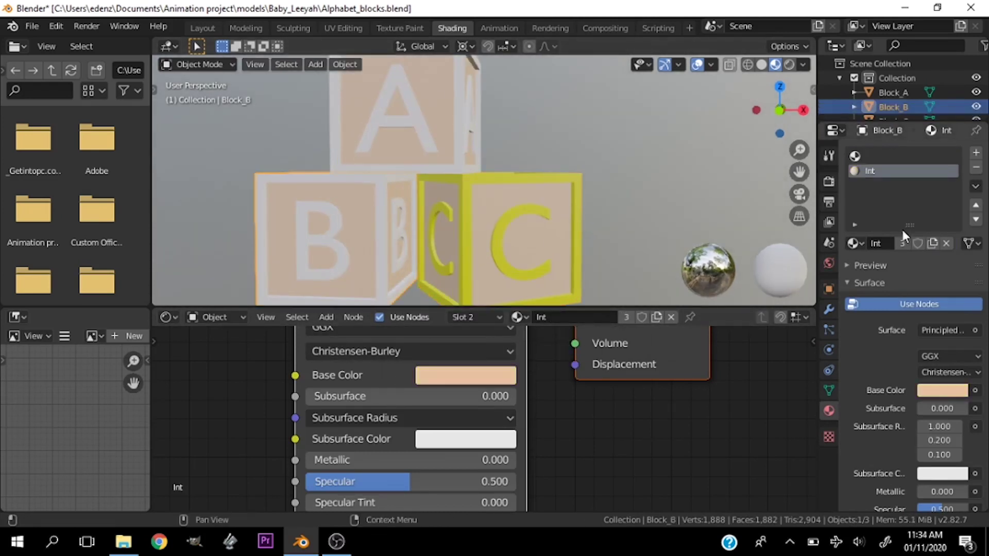
click(862, 154)
click(906, 243)
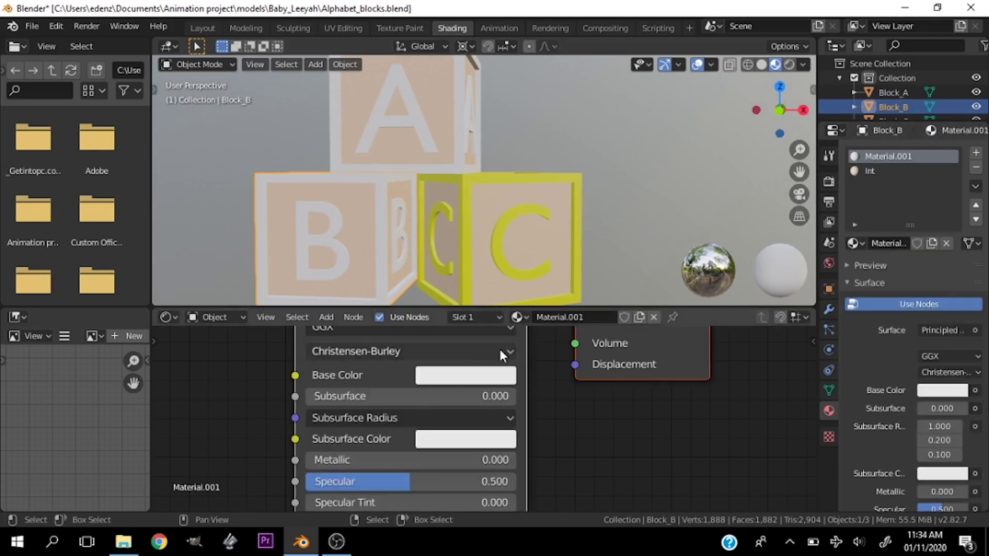
click(466, 374)
mouse_move(489, 172)
mouse_down()
mouse_move(439, 163)
mouse_move(479, 171)
mouse_move(558, 131)
mouse_move(530, 227)
mouse_move(498, 237)
mouse_up()
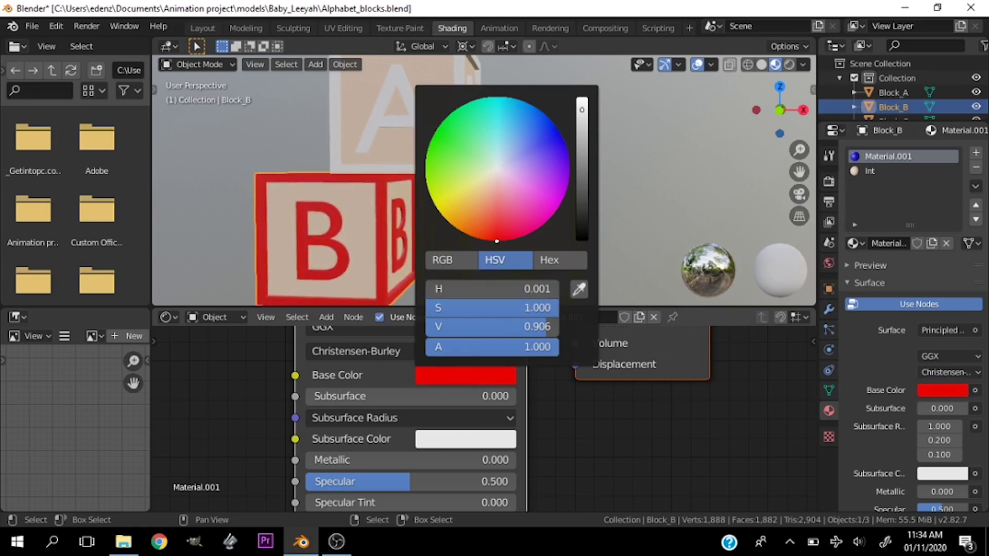
scroll(382, 196, down, 2)
click(382, 196)
scroll(382, 195, up, 3)
- Replace Block_A's first-slot material with a new blue material for its letter and frame
click(946, 243)
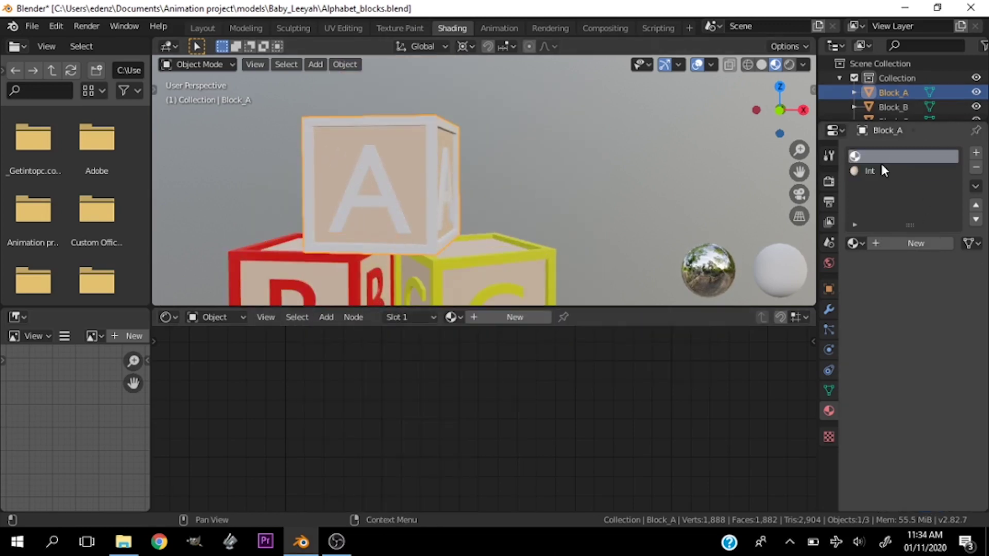
click(510, 319)
click(462, 382)
drag(490, 177, 562, 150)
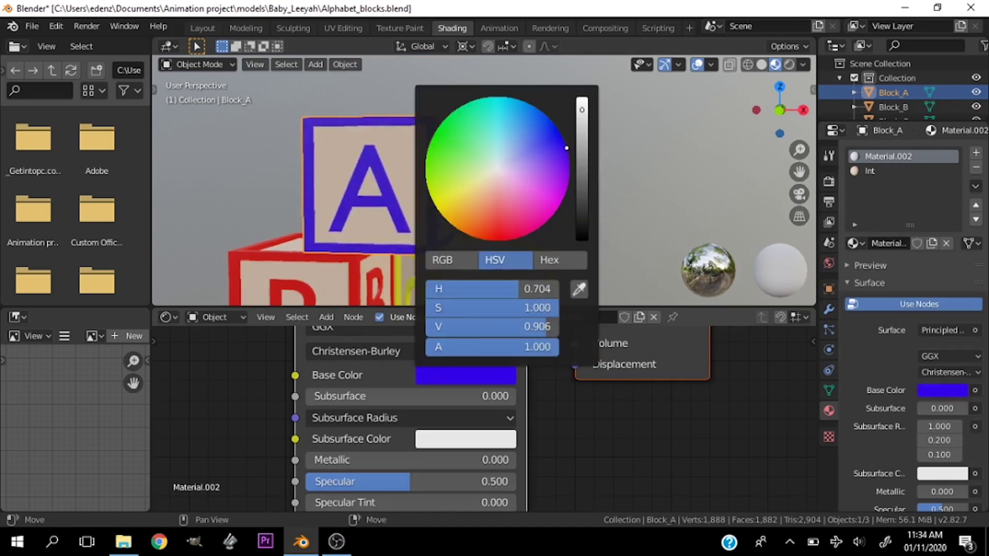
scroll(379, 205, down, 1)
scroll(379, 205, down, 5)
scroll(355, 212, up, 4)
scroll(388, 207, up, 3)
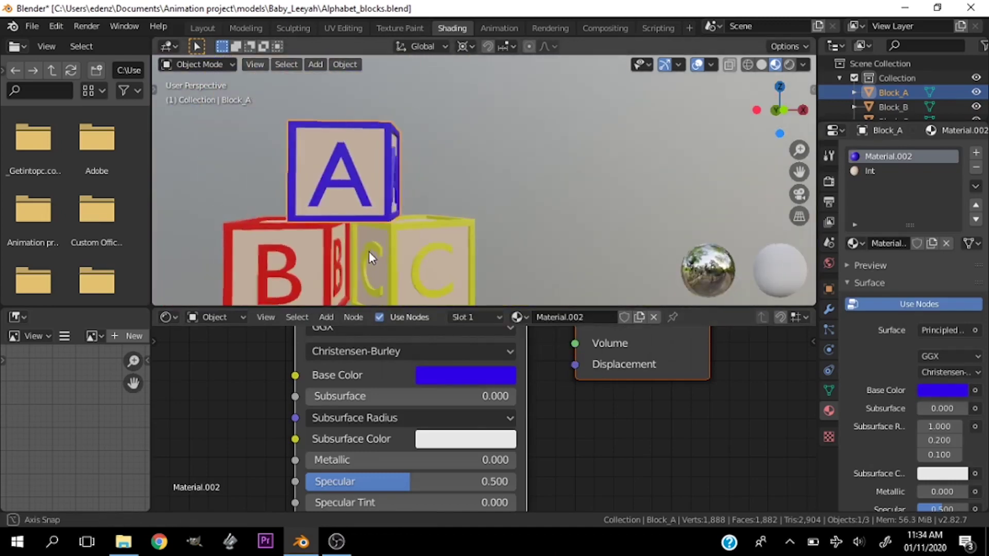
scroll(369, 251, down, 4)
scroll(373, 271, up, 4)
scroll(422, 388, down, 2)
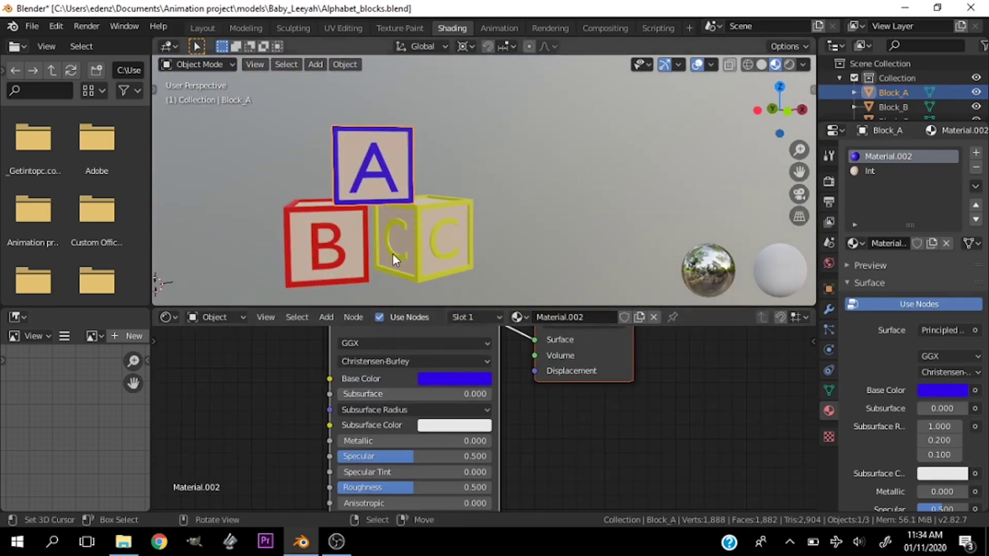
- Set the Int interior material's base colour to pale cream yellow
click(869, 170)
scroll(483, 378, up, 2)
scroll(484, 378, up, 2)
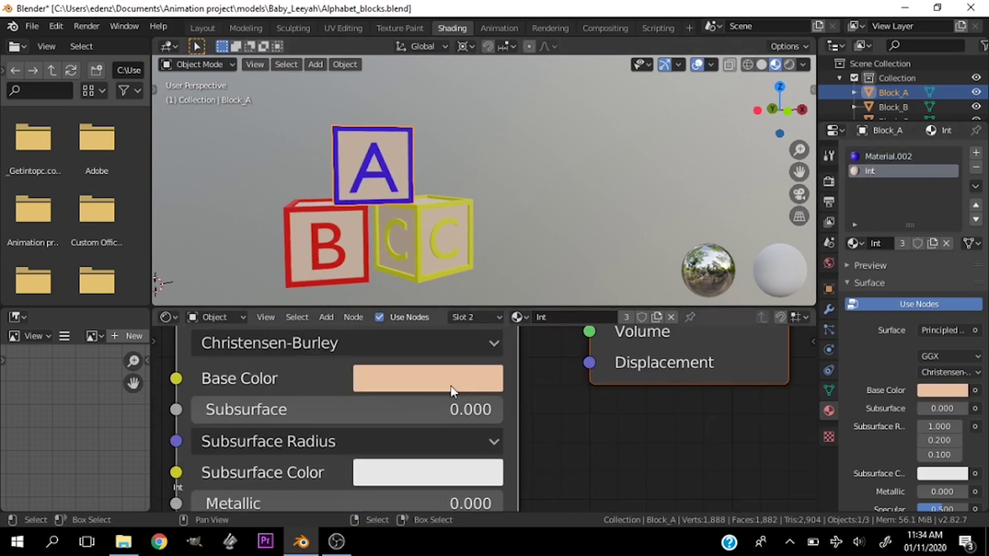
click(483, 378)
scroll(344, 402, down, 2)
click(344, 402)
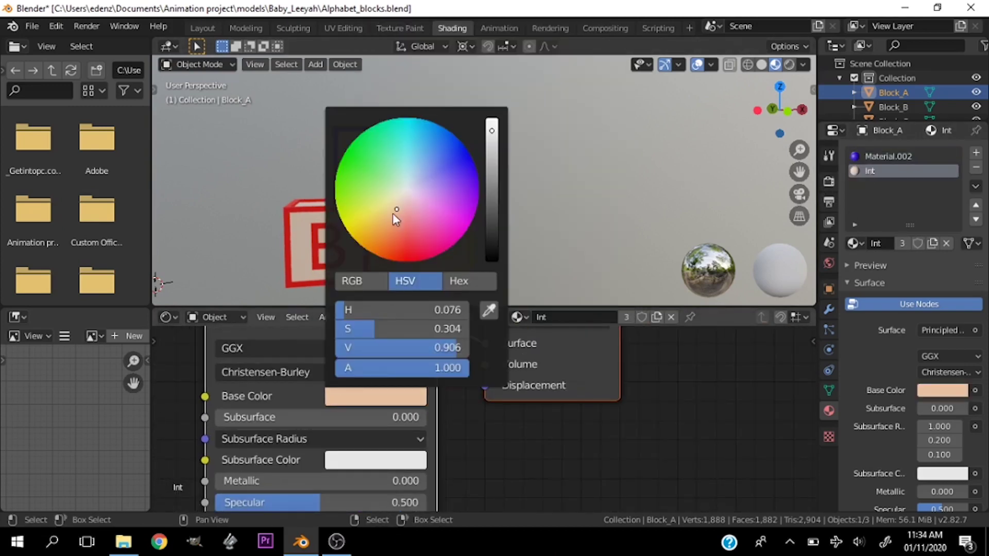
click(407, 196)
click(355, 396)
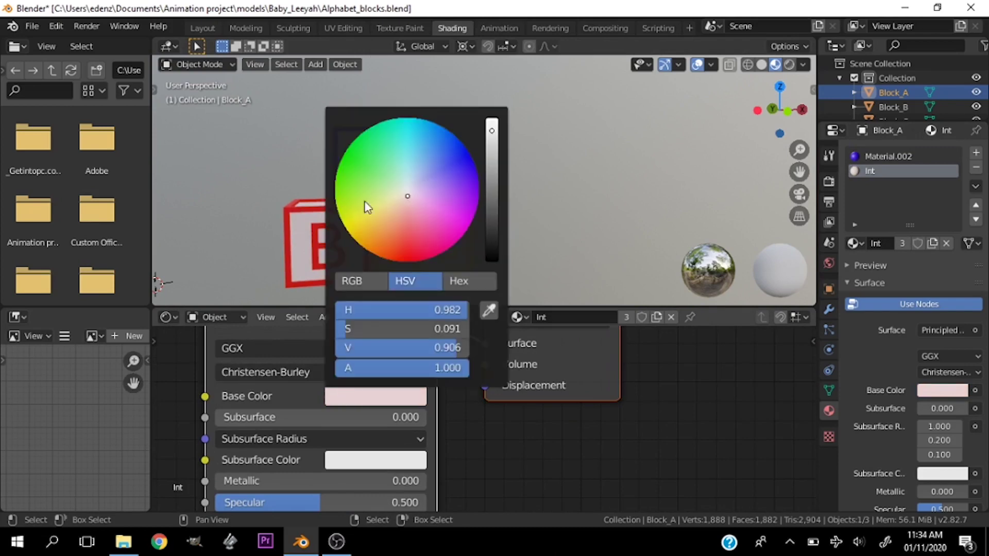
drag(366, 206, 396, 198)
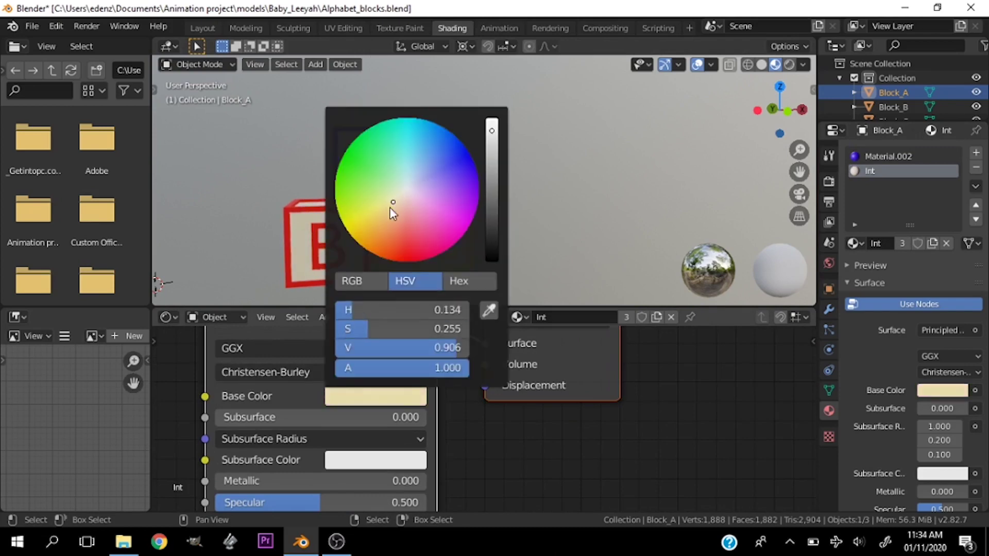
- Lower the Int interior material's roughness to 0 for a glossy finish
scroll(298, 220, down, 3)
scroll(297, 219, down, 2)
scroll(394, 222, up, 6)
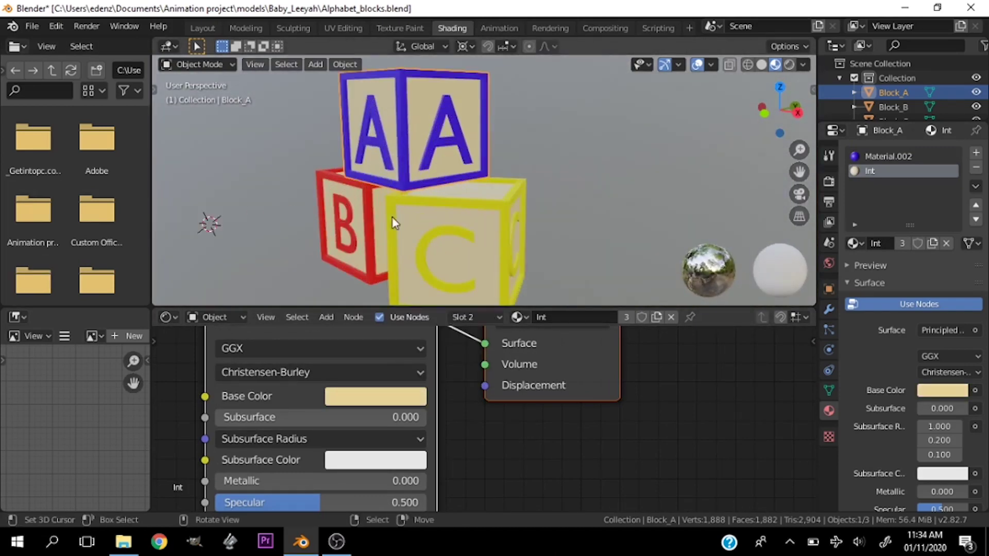
scroll(345, 444, down, 3)
scroll(344, 444, up, 3)
scroll(330, 406, up, 2)
mouse_move(331, 412)
mouse_down()
mouse_move(360, 413)
mouse_move(206, 414)
mouse_up()
middle_drag(289, 288, 440, 87)
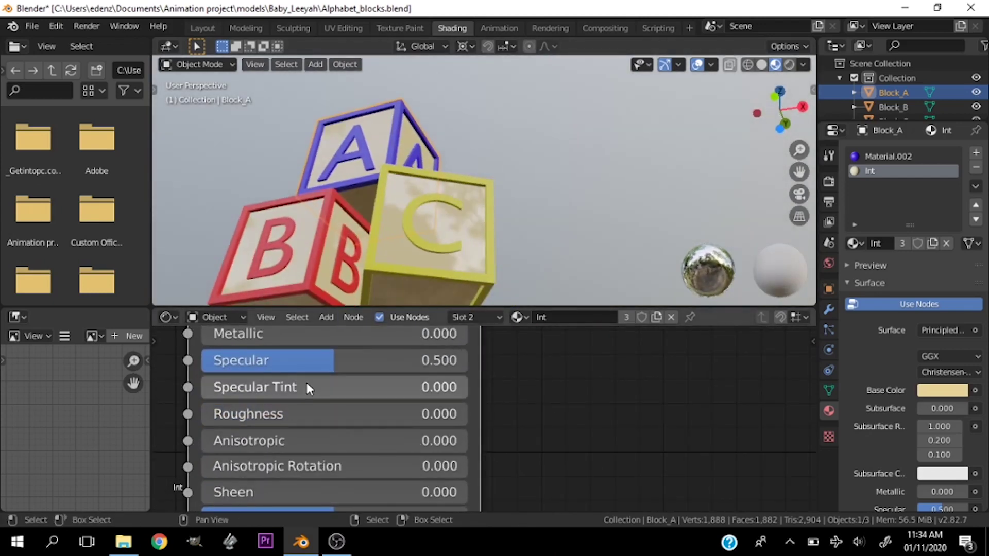
- Set the Int interior material's roughness to exactly 0.3, leaving its specular unchanged
drag(255, 423, 212, 412)
click(216, 414)
text(.3)
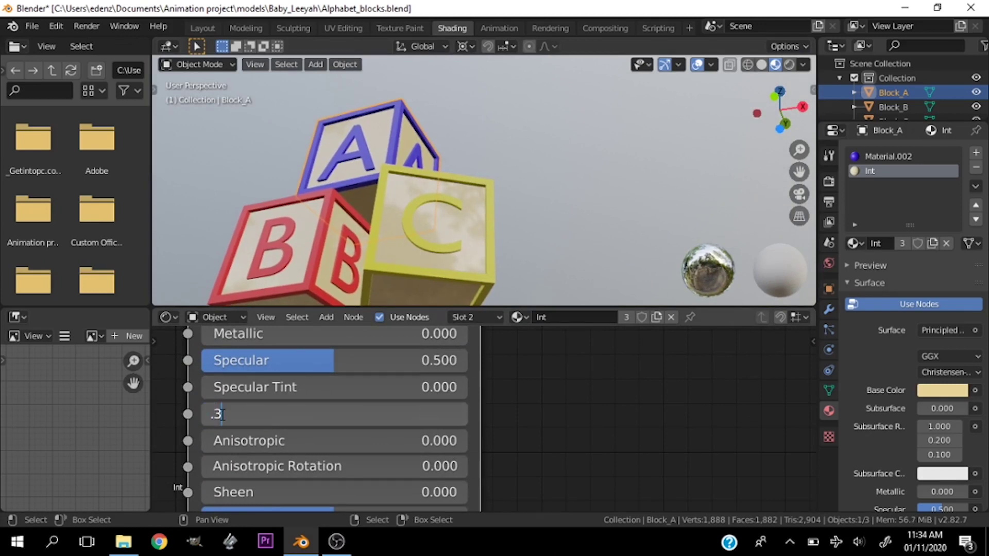
key(Return)
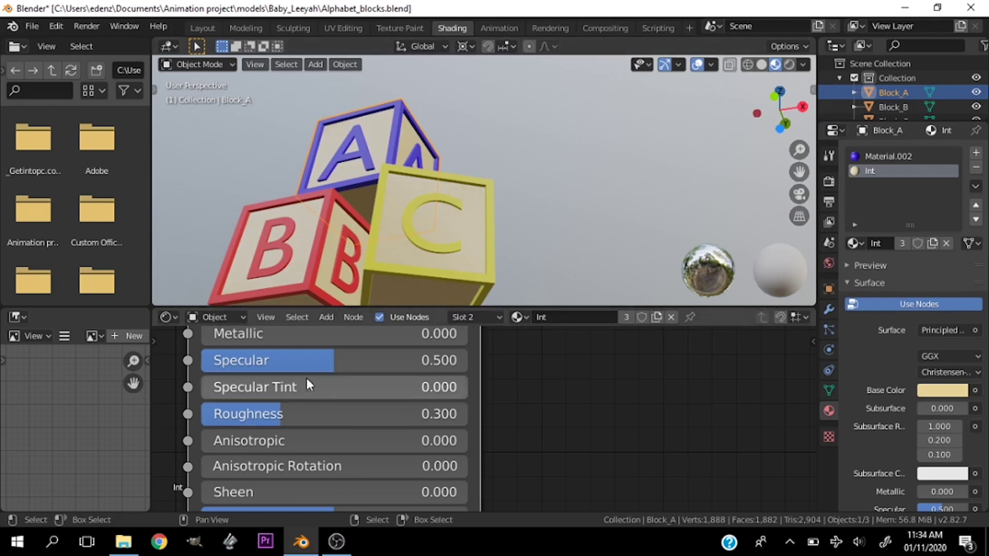
drag(352, 363, 468, 360)
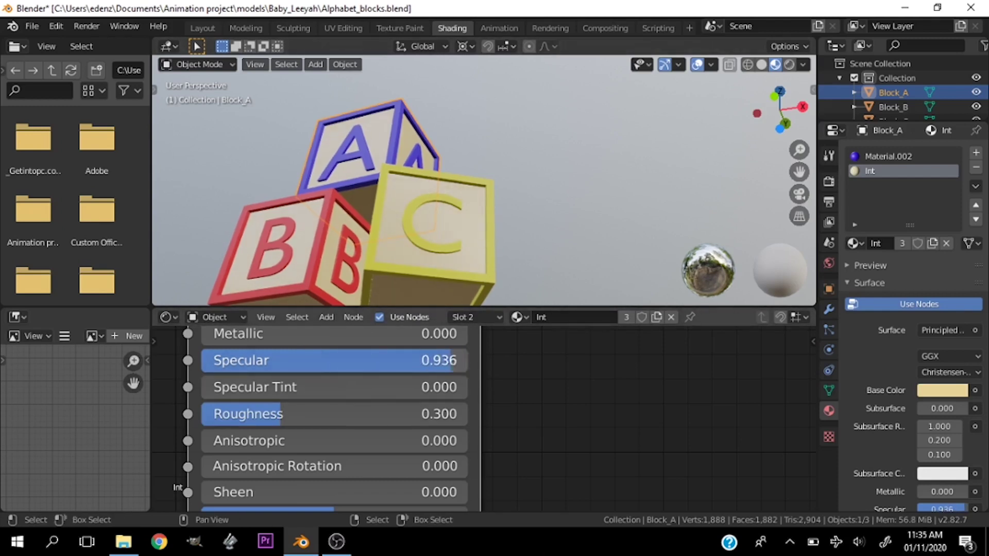
key(Escape)
- Raise specular to 1.0 on the yellow, blue and red block materials
click(443, 241)
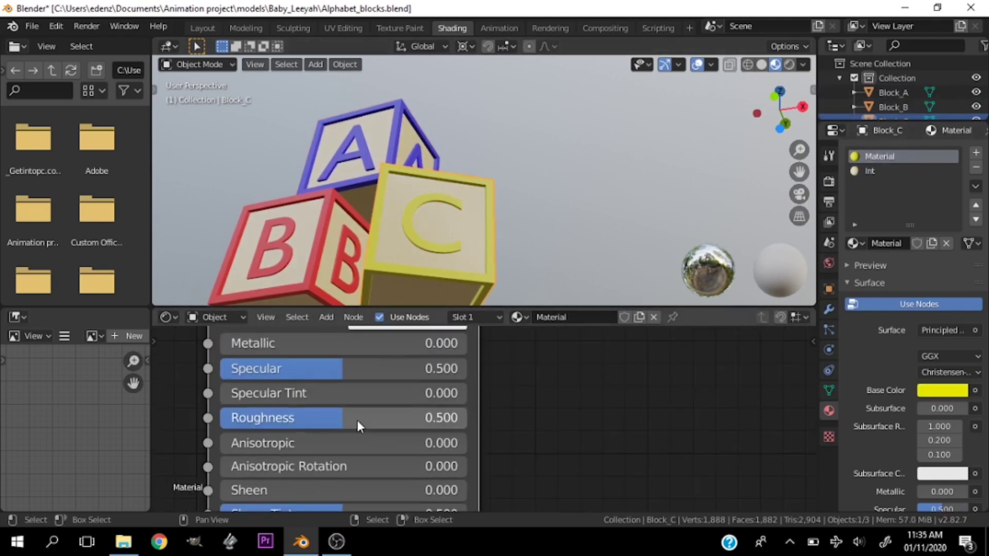
drag(357, 420, 309, 420)
key(Escape)
drag(329, 370, 467, 369)
mouse_move(443, 248)
middle_down()
mouse_move(507, 279)
mouse_move(507, 194)
middle_up()
click(391, 123)
drag(392, 369, 467, 368)
click(308, 209)
drag(330, 369, 466, 369)
- Review the coloured blocks, then switch the viewport to solid shading and toggle overlays
scroll(361, 150, down, 6)
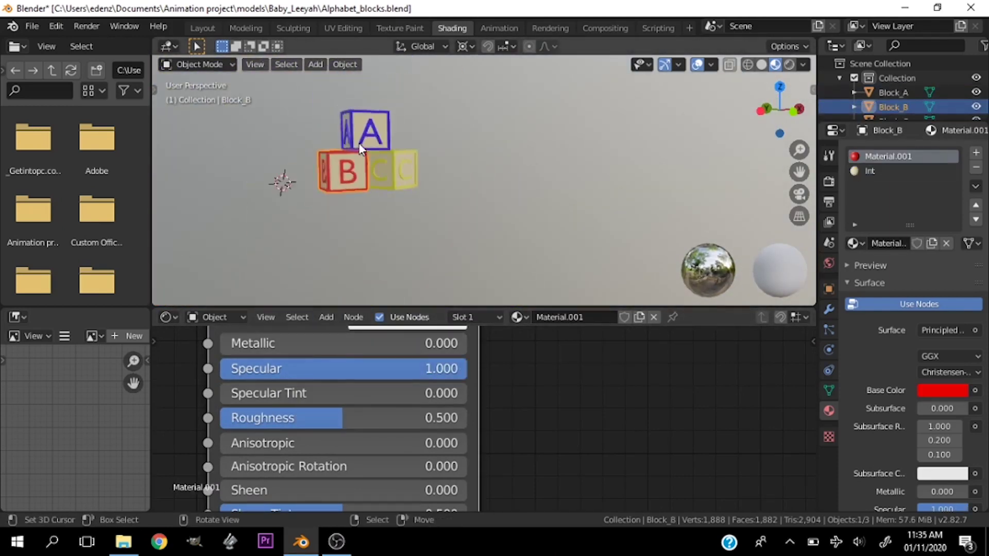
scroll(361, 149, up, 5)
scroll(555, 150, down, 3)
middle_drag(528, 174, 618, 206)
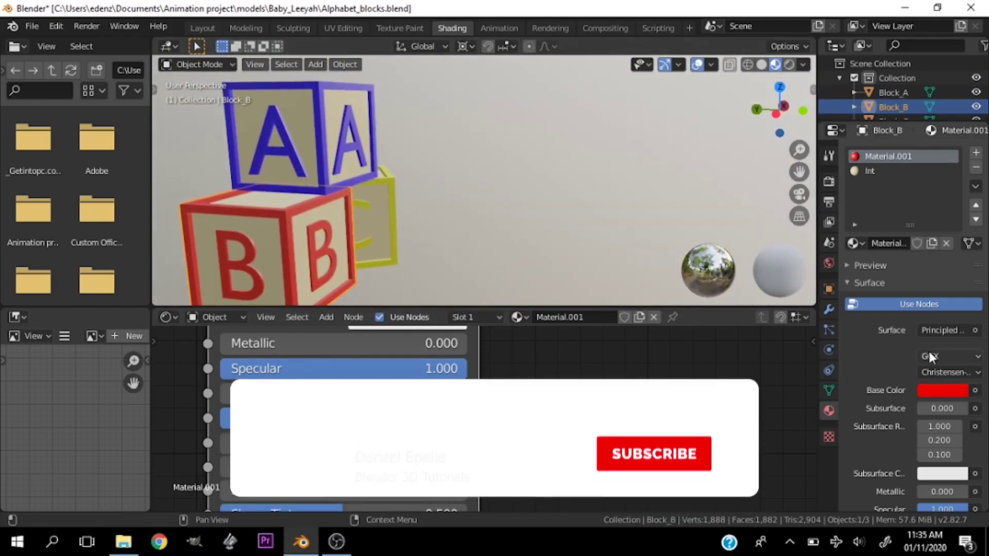
click(882, 264)
mouse_move(314, 90)
middle_down()
mouse_move(268, 169)
mouse_move(336, 162)
middle_up()
click(336, 162)
key(z)
click(435, 166)
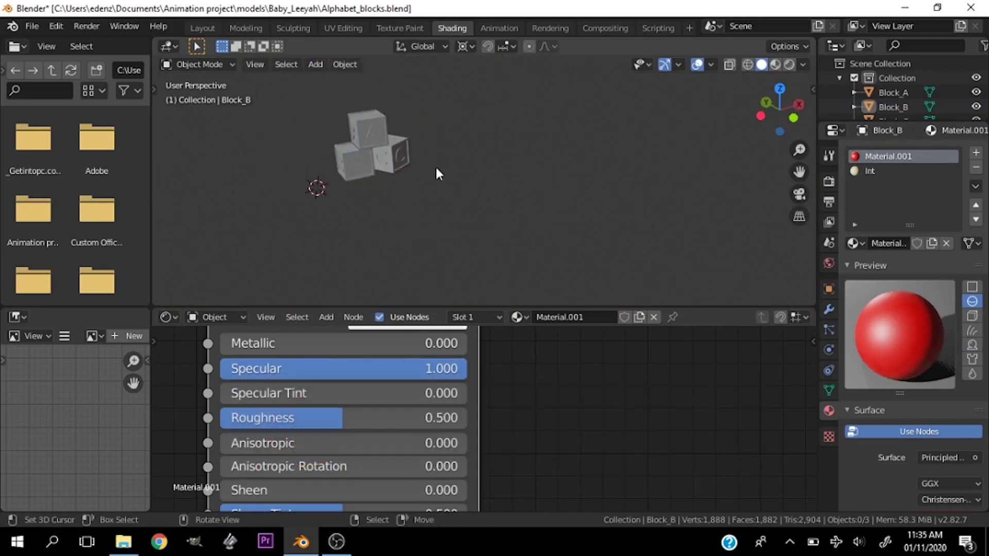
click(698, 65)
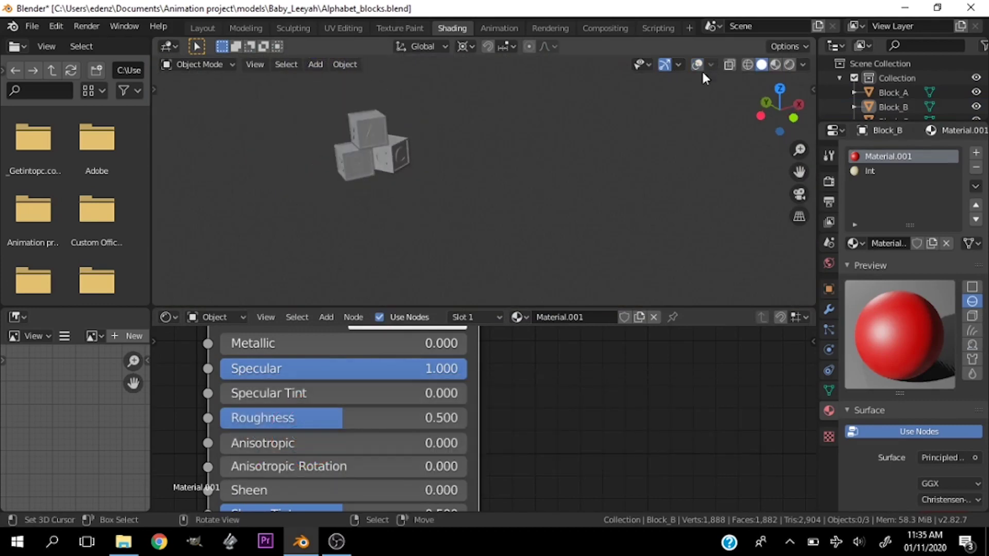
- In the Layout workspace, join all three blocks into one object with Ctrl+J
click(194, 28)
click(316, 226)
shift+click(324, 310)
shift+click(393, 311)
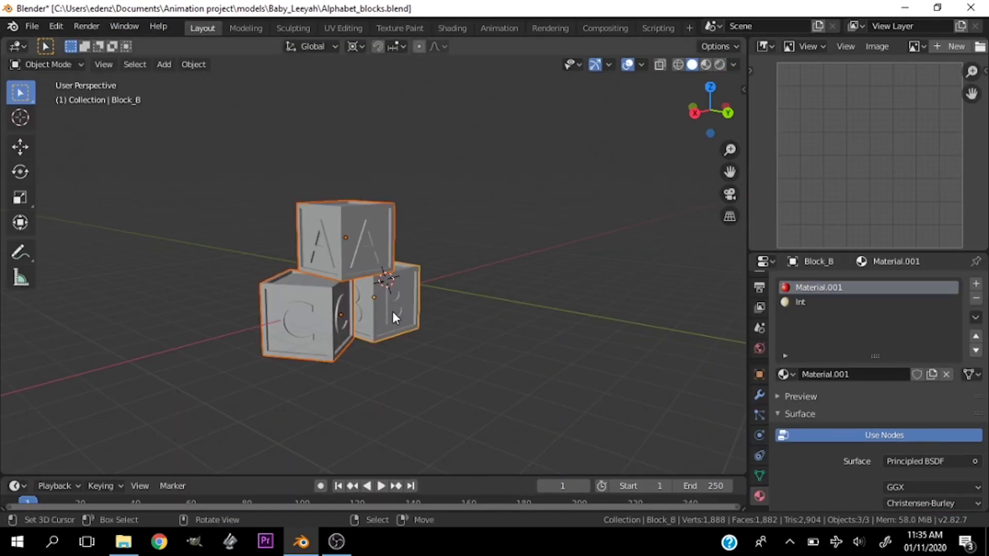
key(ctrl+j)
- Deselect the joined blocks and view them in Material Preview shading
mouse_move(392, 311)
middle_down()
mouse_move(329, 277)
mouse_move(392, 292)
middle_up()
scroll(329, 277, up, 2)
key(a)
key(alt+a)
key(z)
click(412, 378)
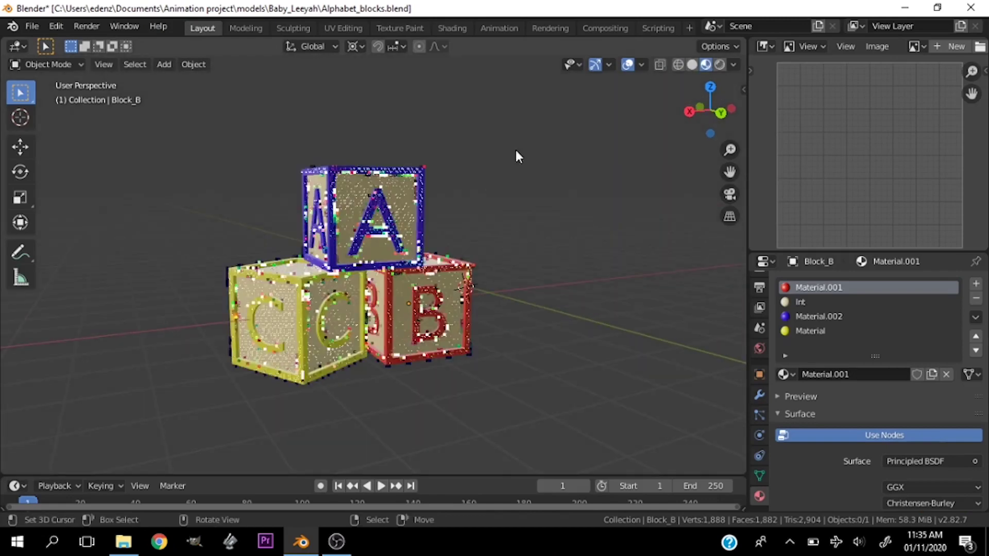